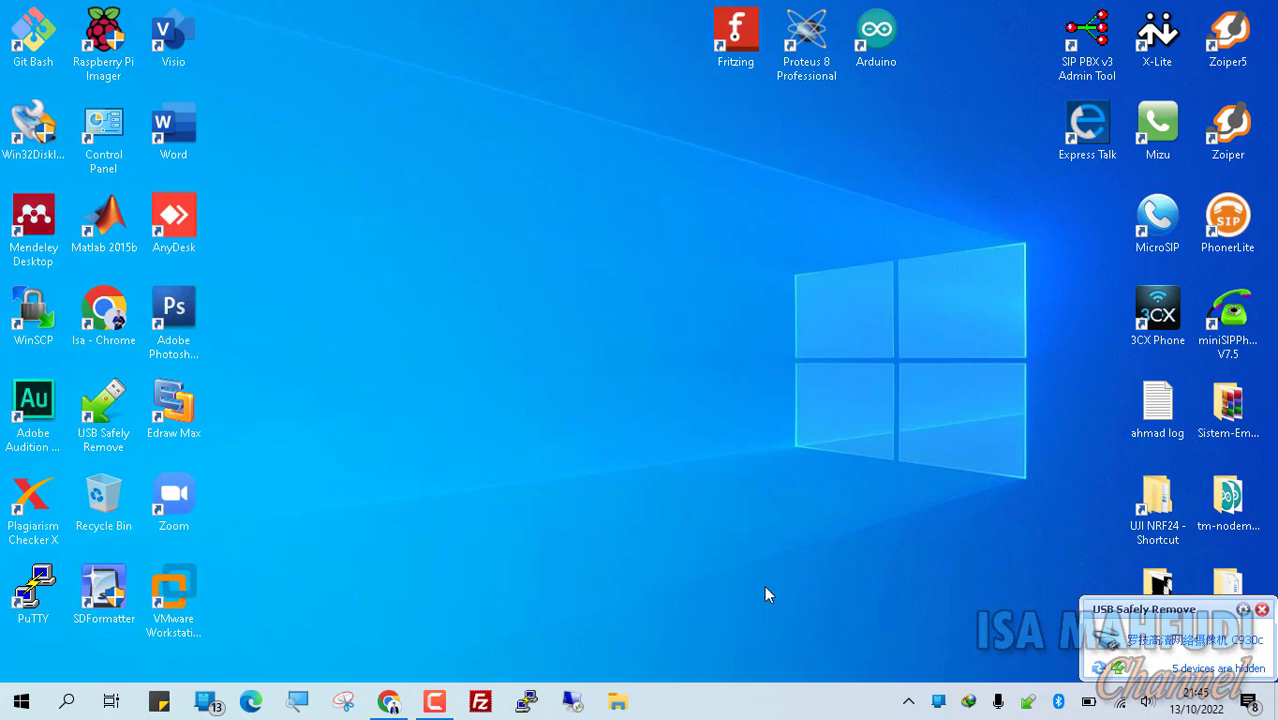
Step: Switch to Chrome, search Google for thinkercad and open the Tinkercad login page
click(388, 702)
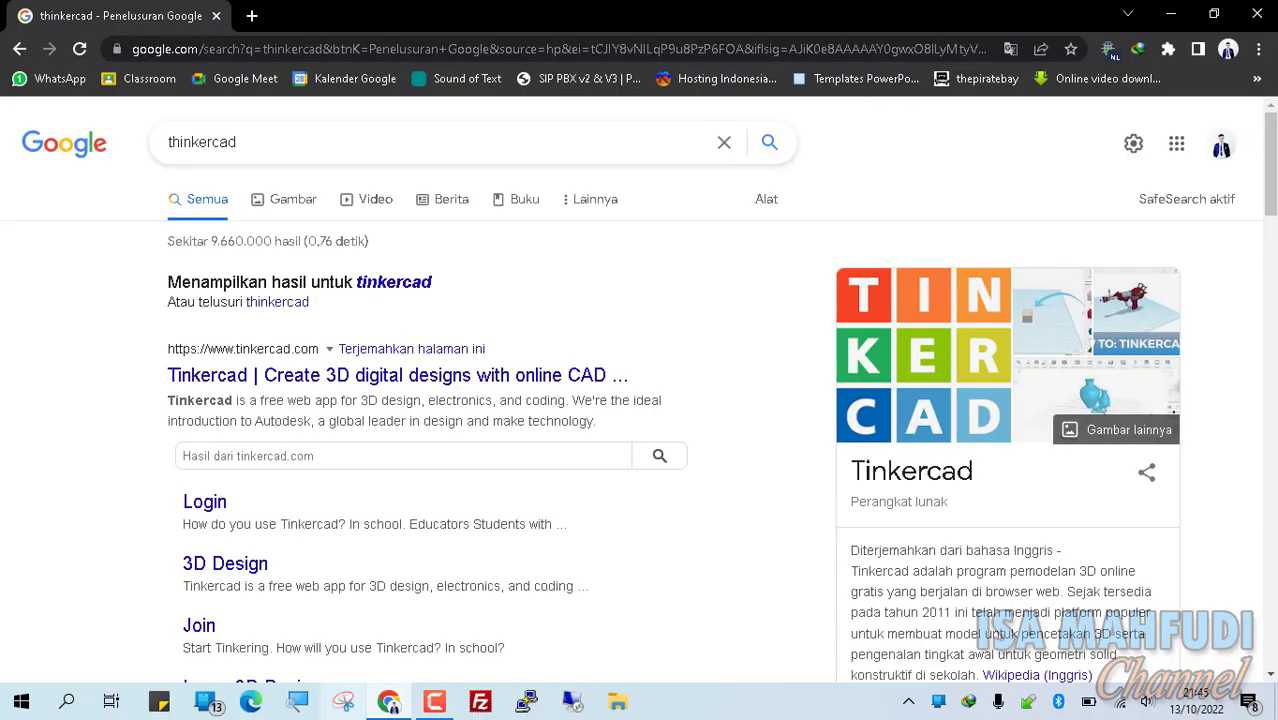
click(281, 148)
key(Return)
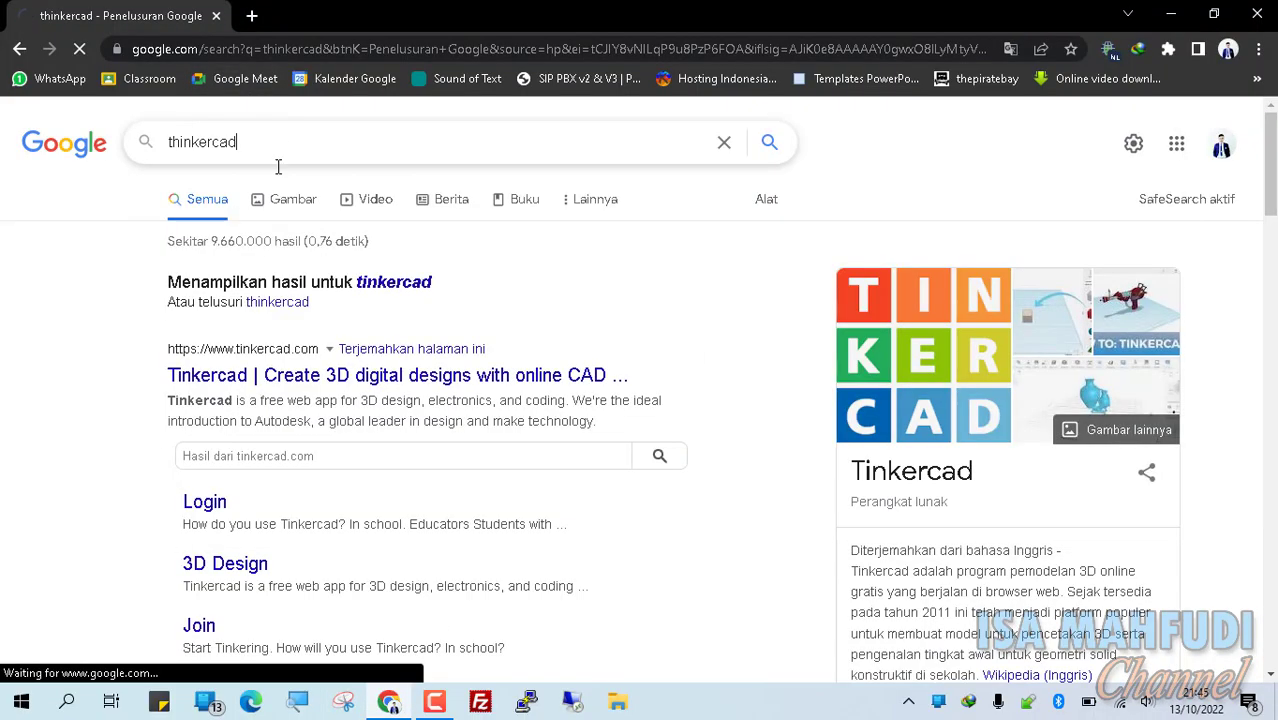
click(208, 505)
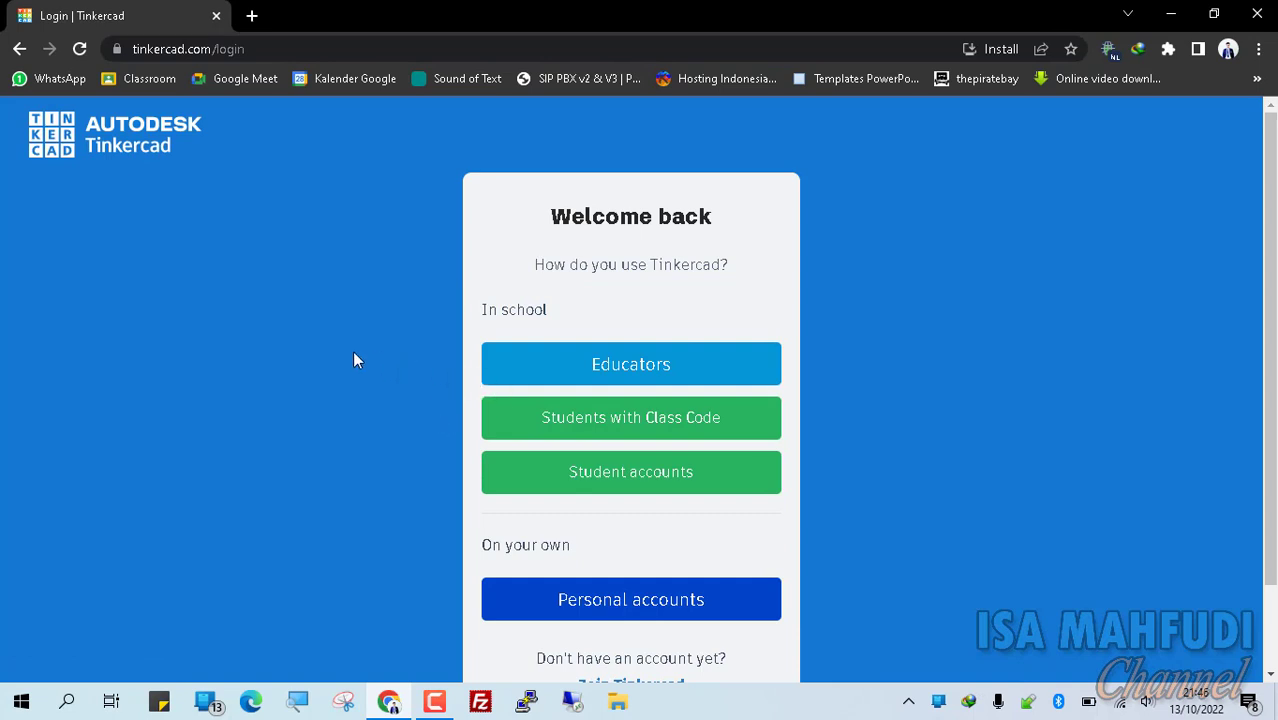
Step: Sign in to Tinkercad as a personal account through Google, using the second listed Google account
scroll(354, 360, down, 1)
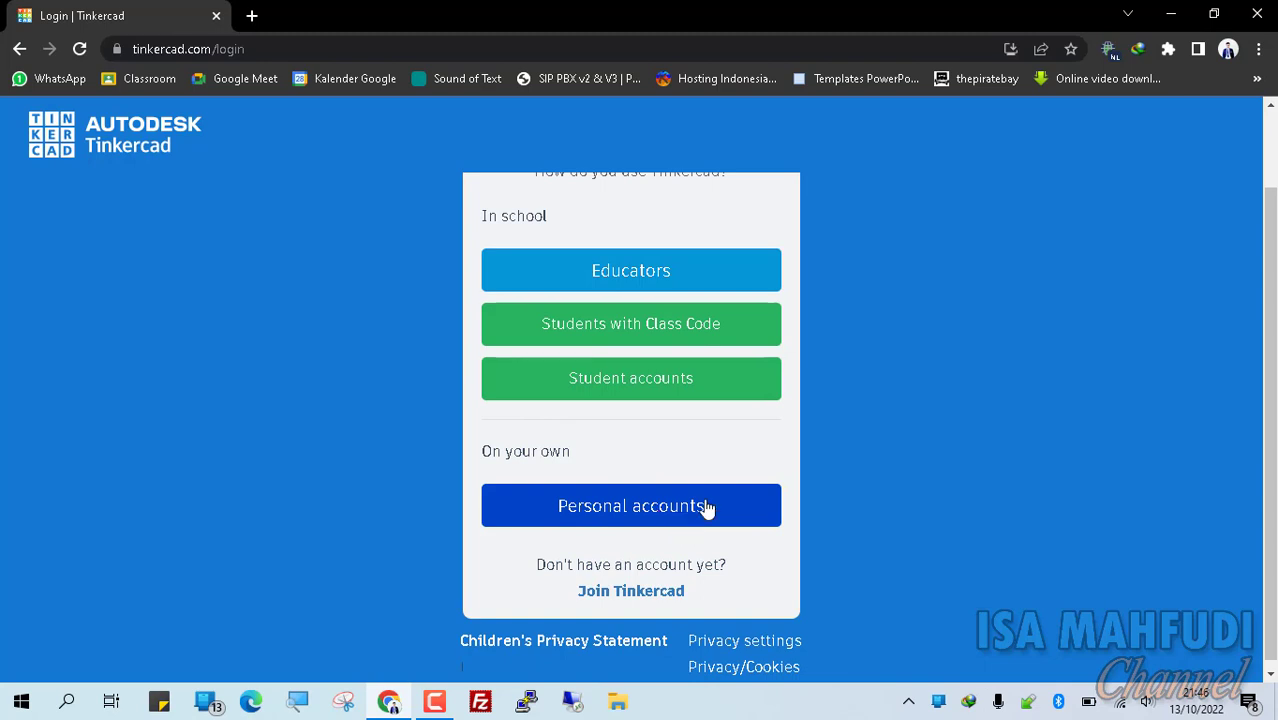
scroll(685, 508, up, 1)
scroll(686, 508, down, 1)
click(690, 514)
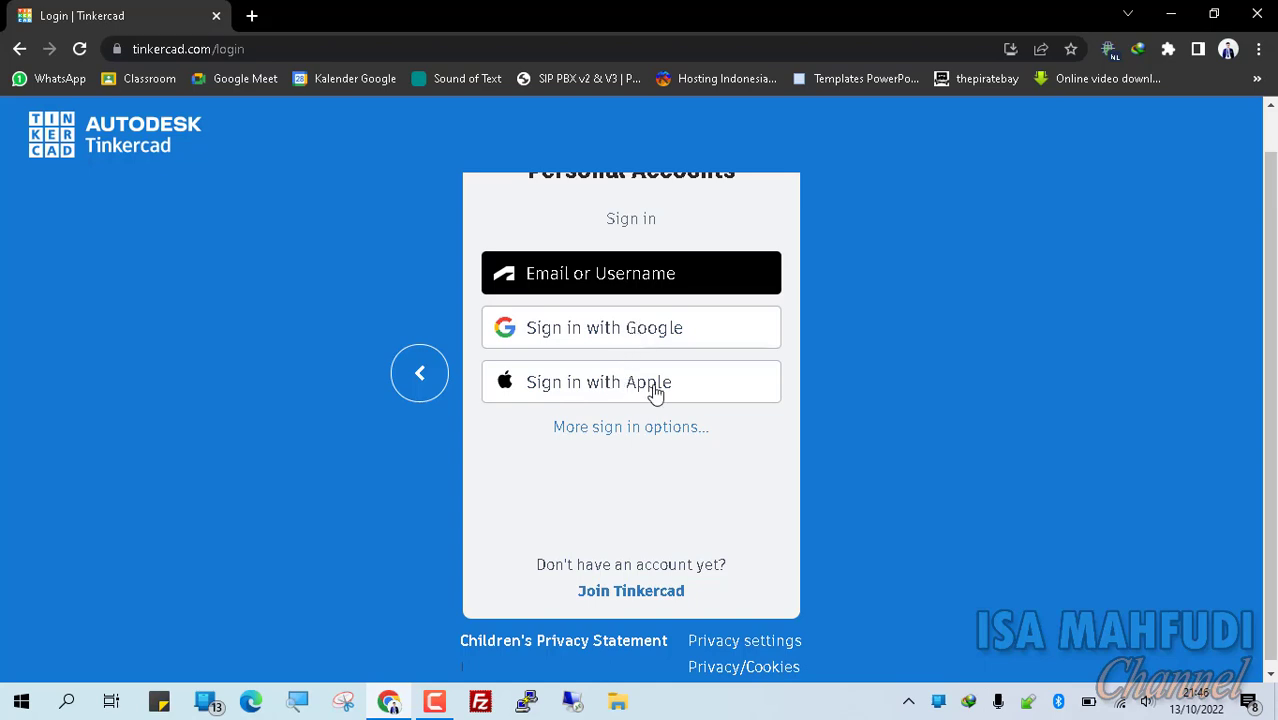
scroll(1272, 320, up, 1)
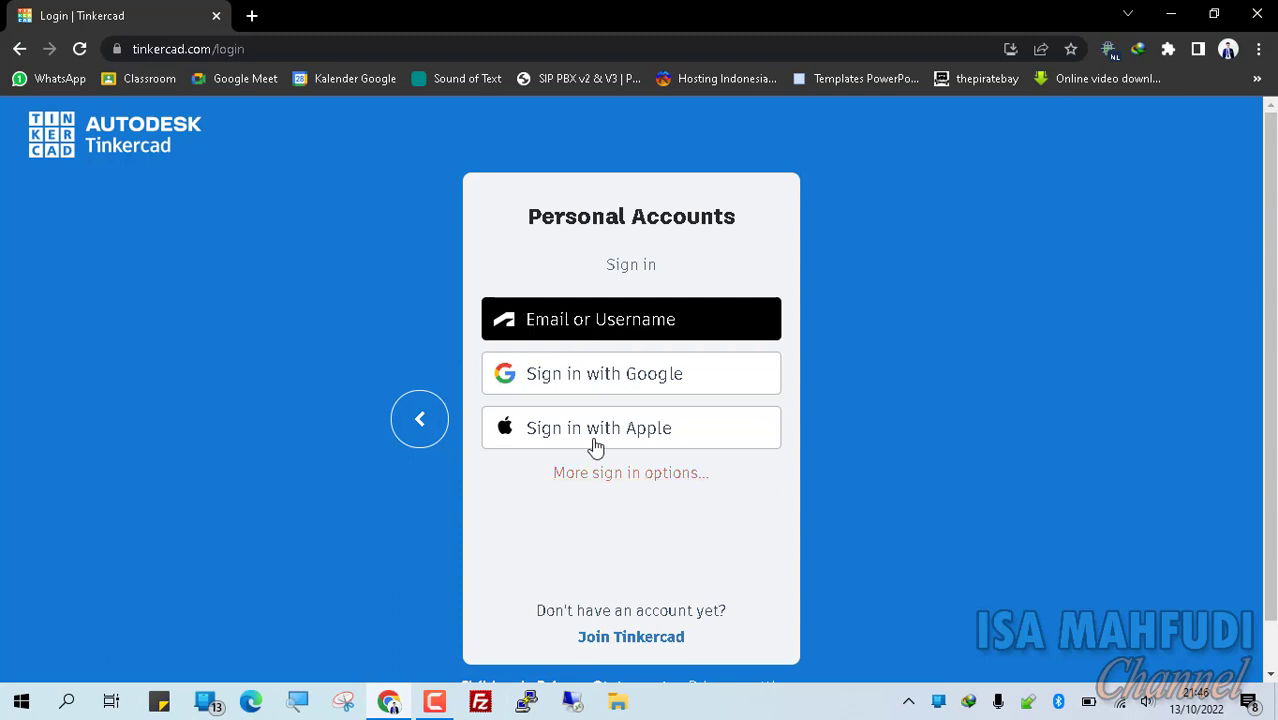
click(660, 474)
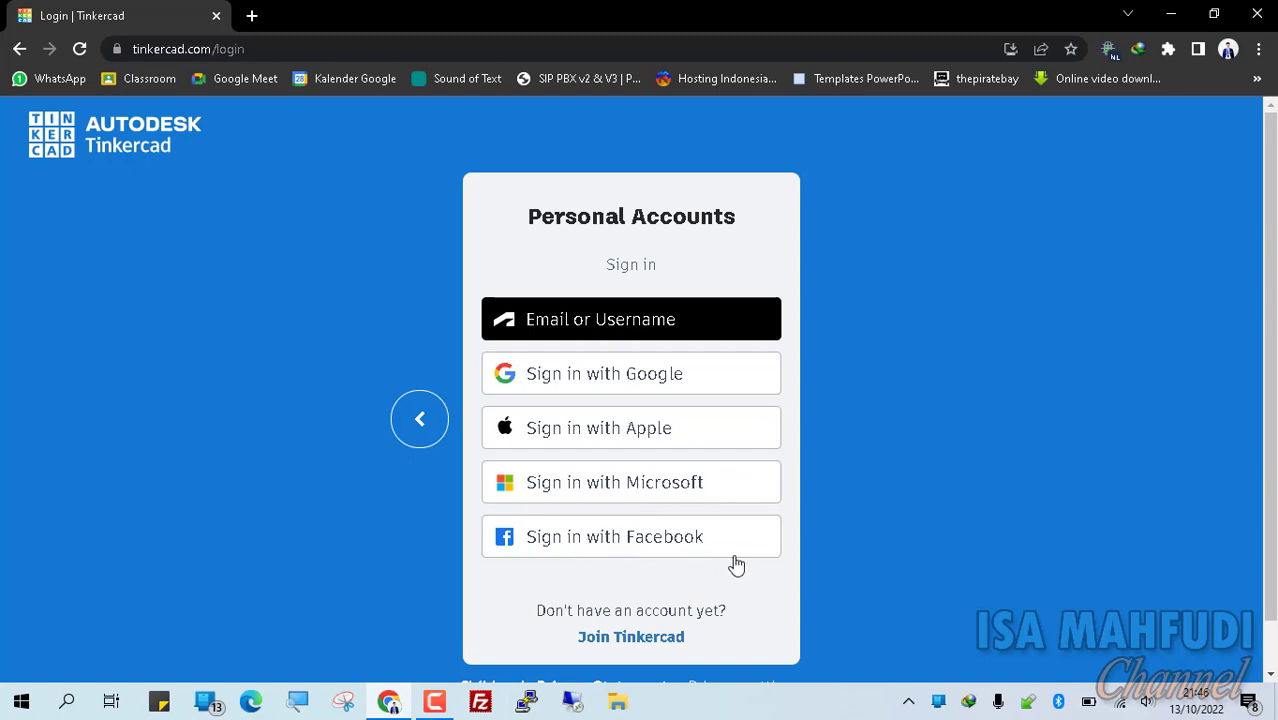
click(621, 383)
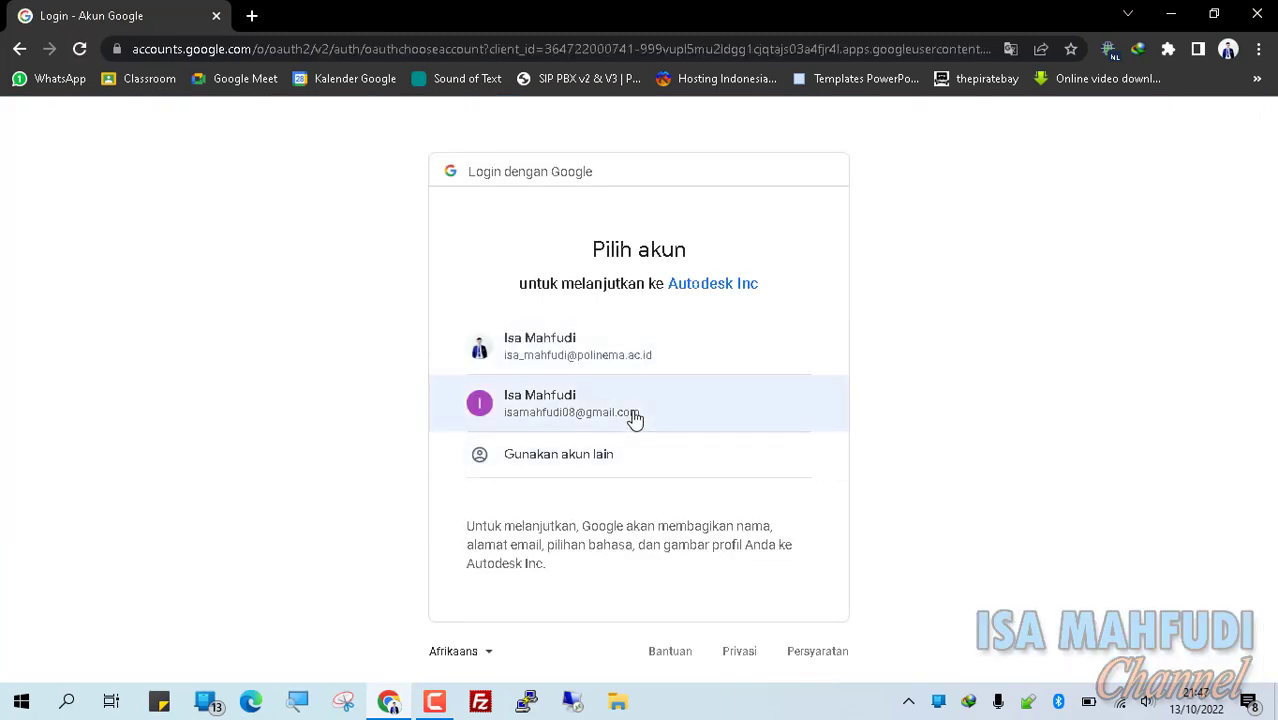
click(635, 418)
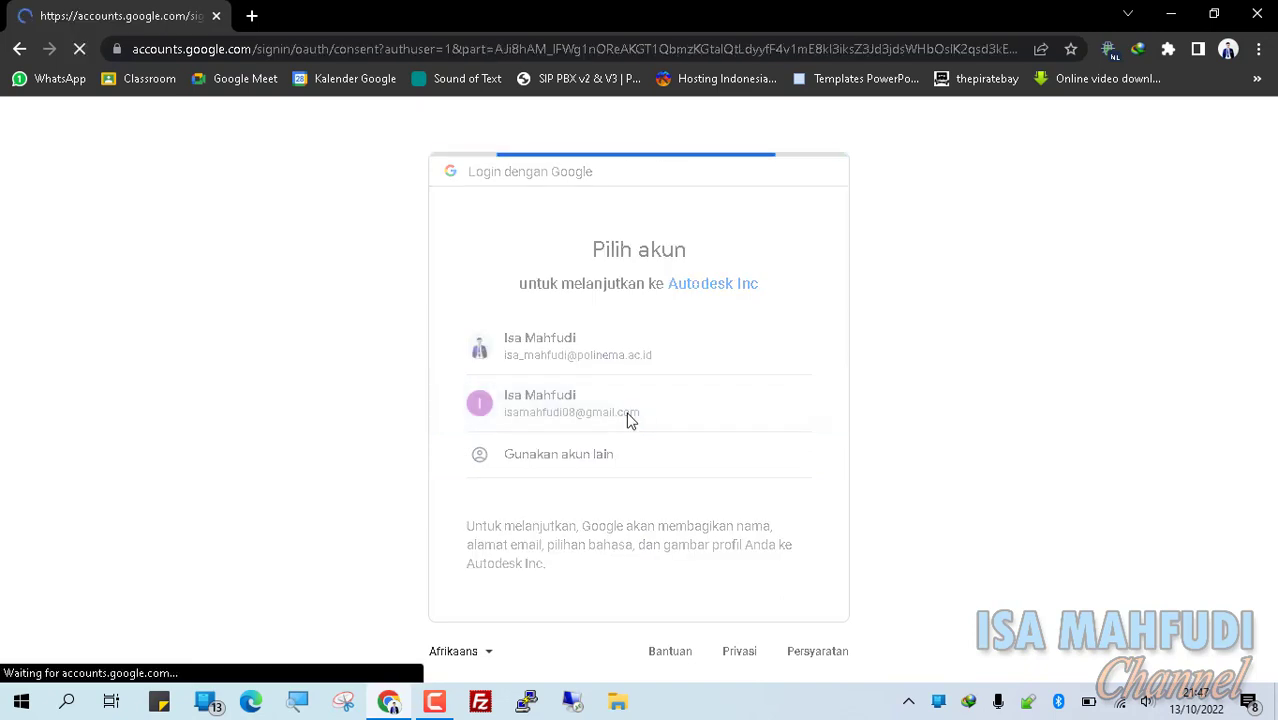
click(645, 270)
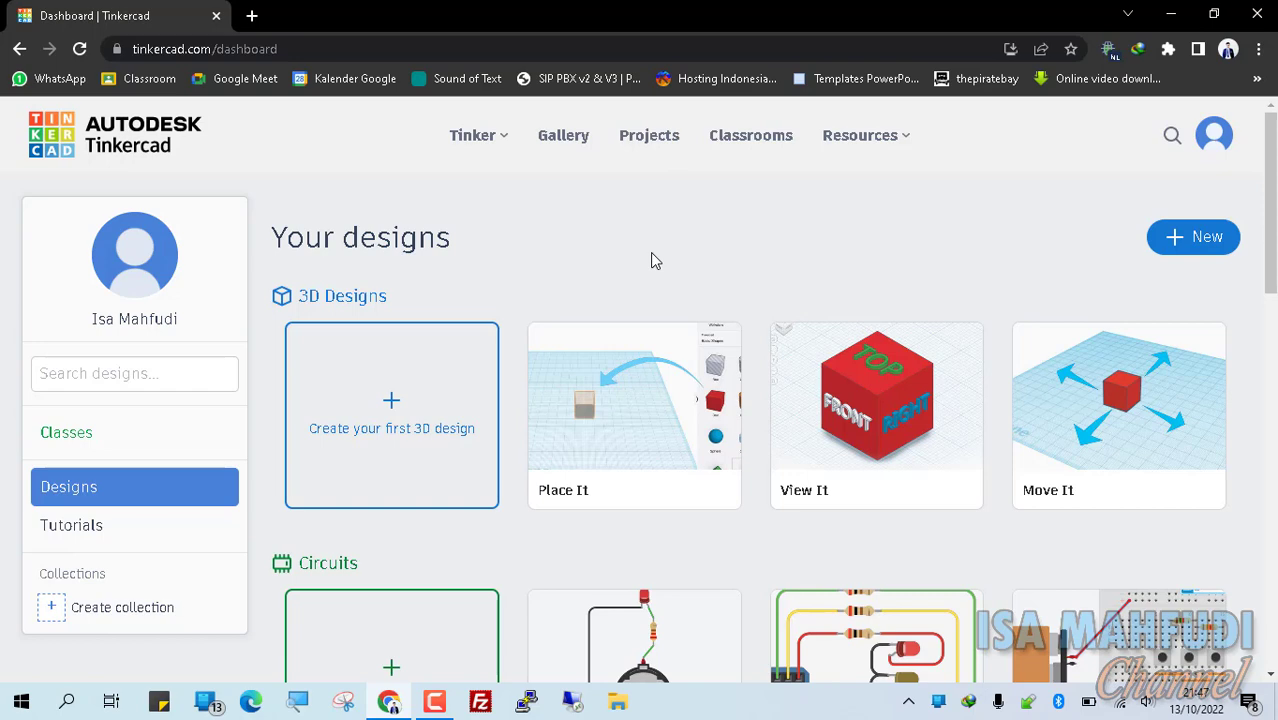
Step: Create a new Circuit design and dismiss the micro:bit component notice
click(1207, 240)
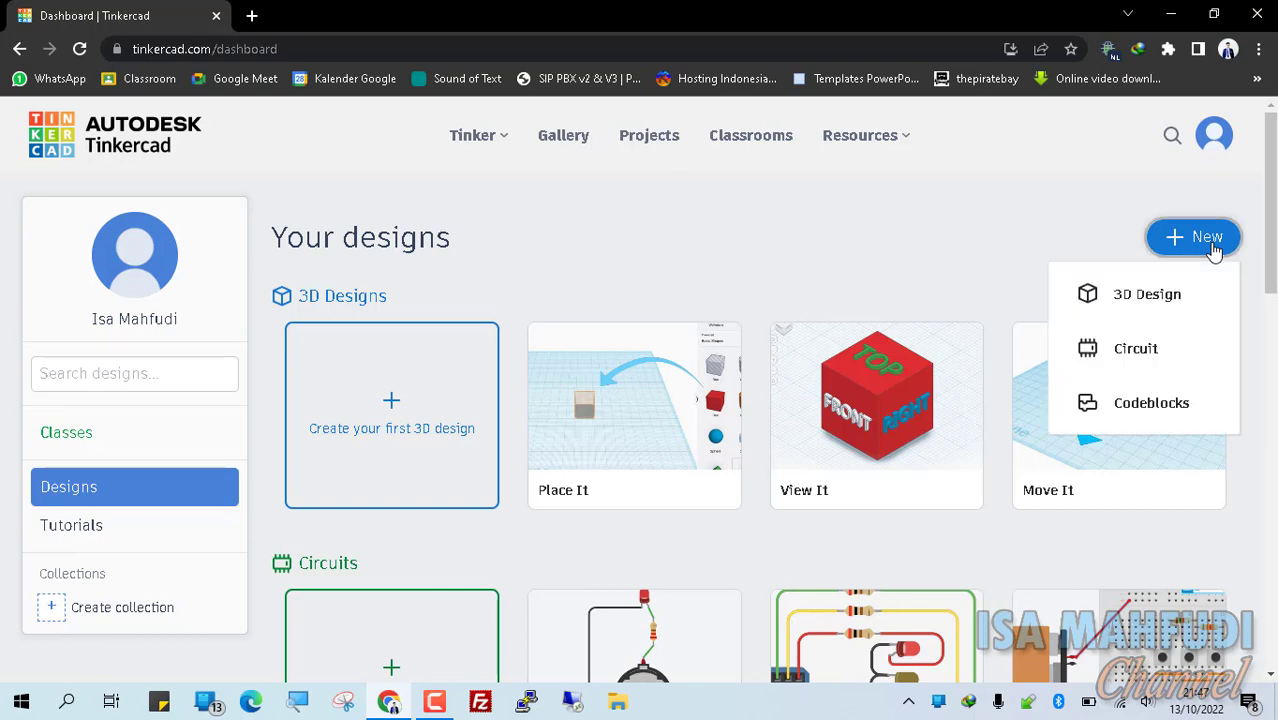
click(1123, 358)
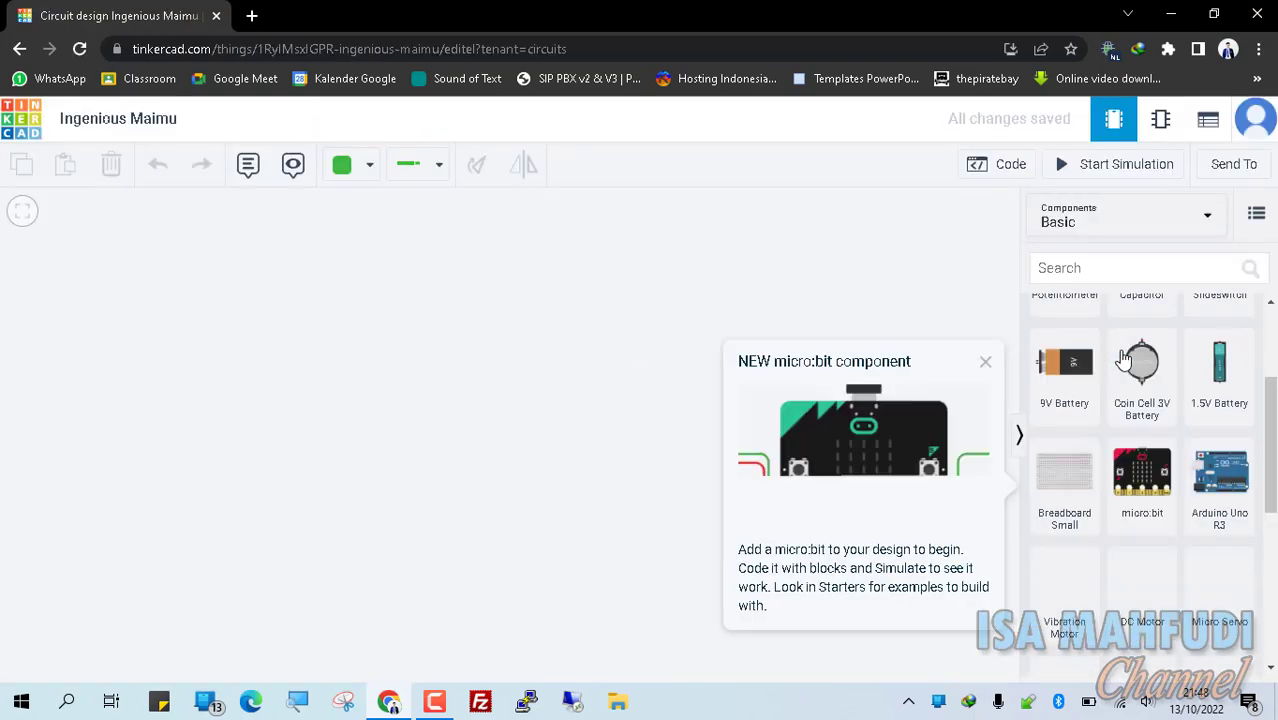
click(987, 365)
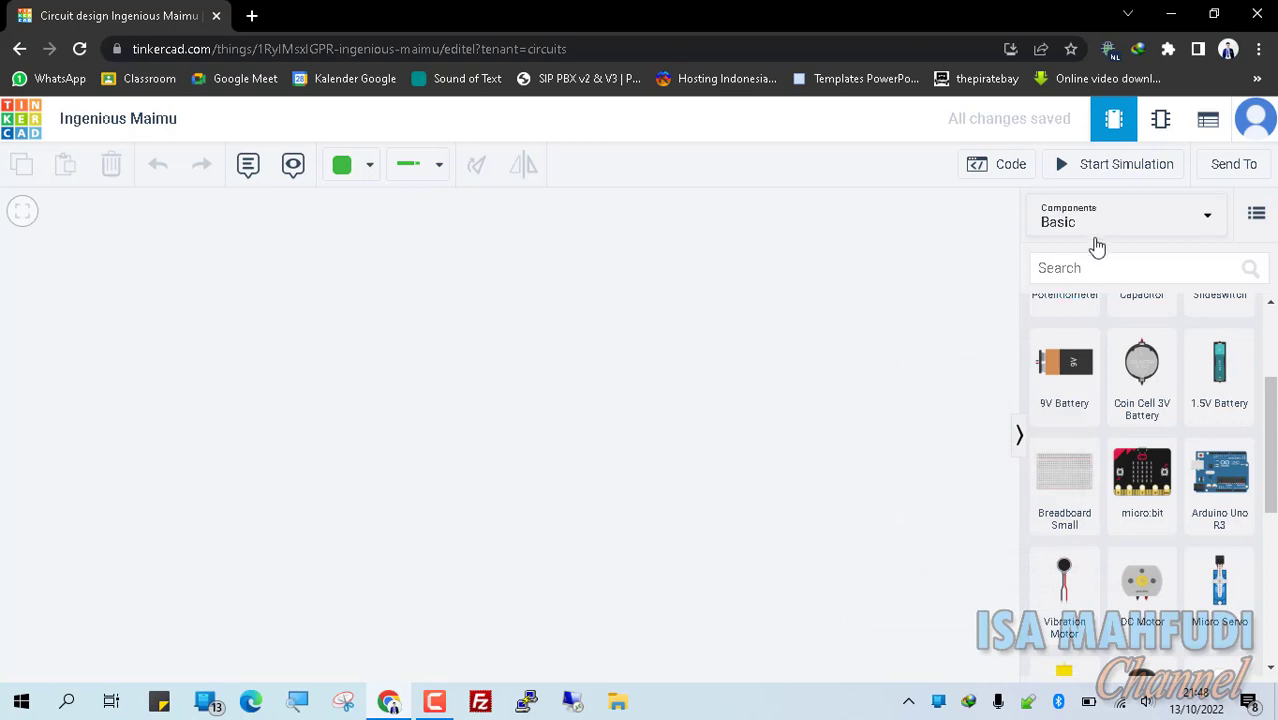
Step: List the Basic components and look through the available parts
click(1100, 228)
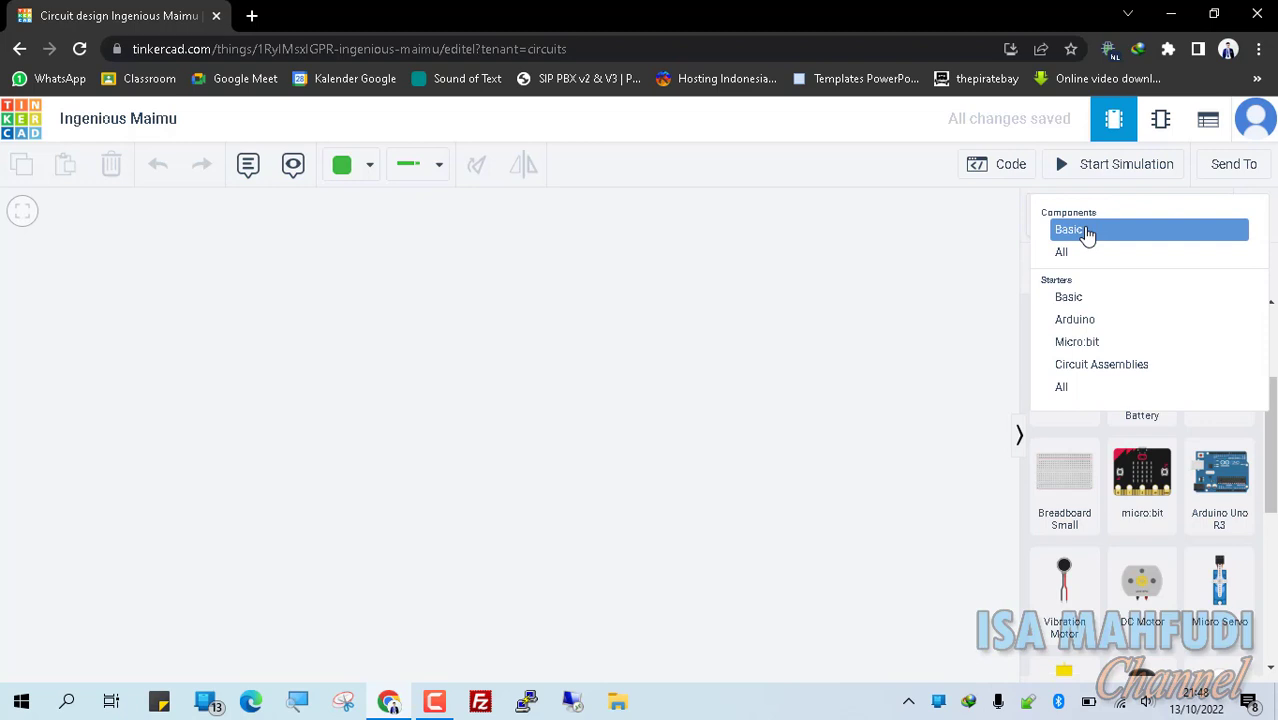
click(1087, 231)
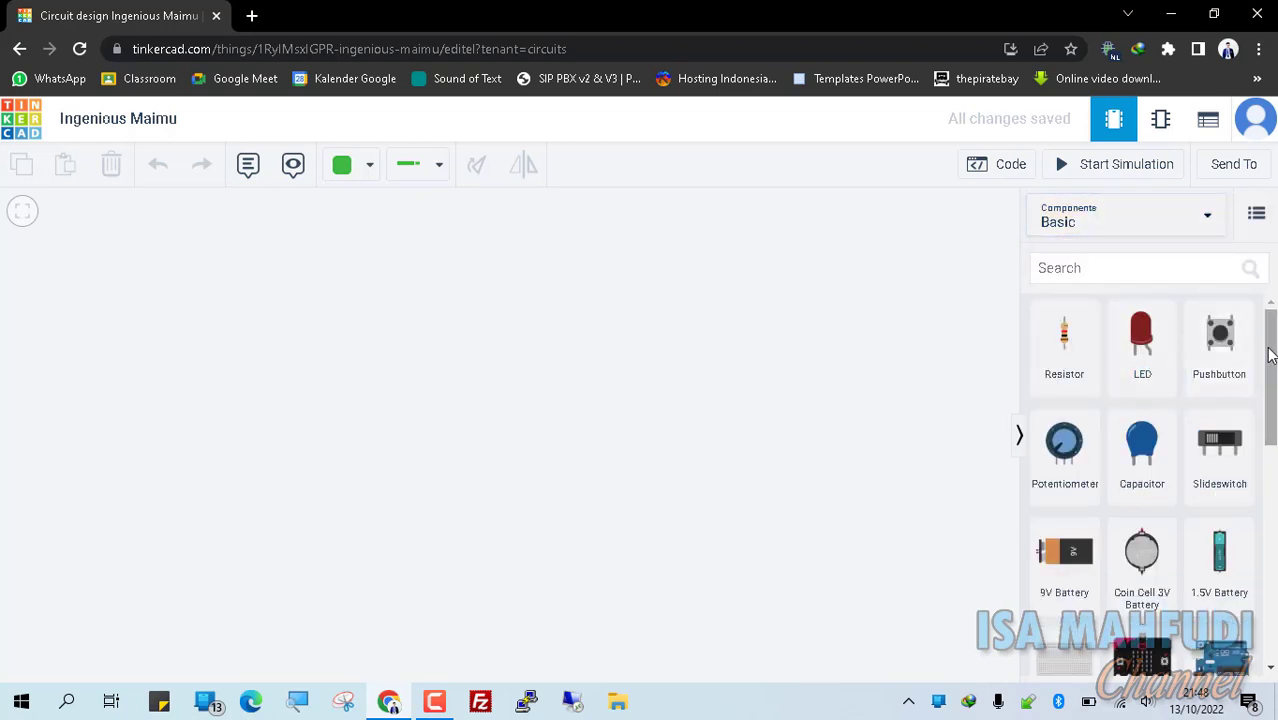
scroll(1265, 400, down, 3)
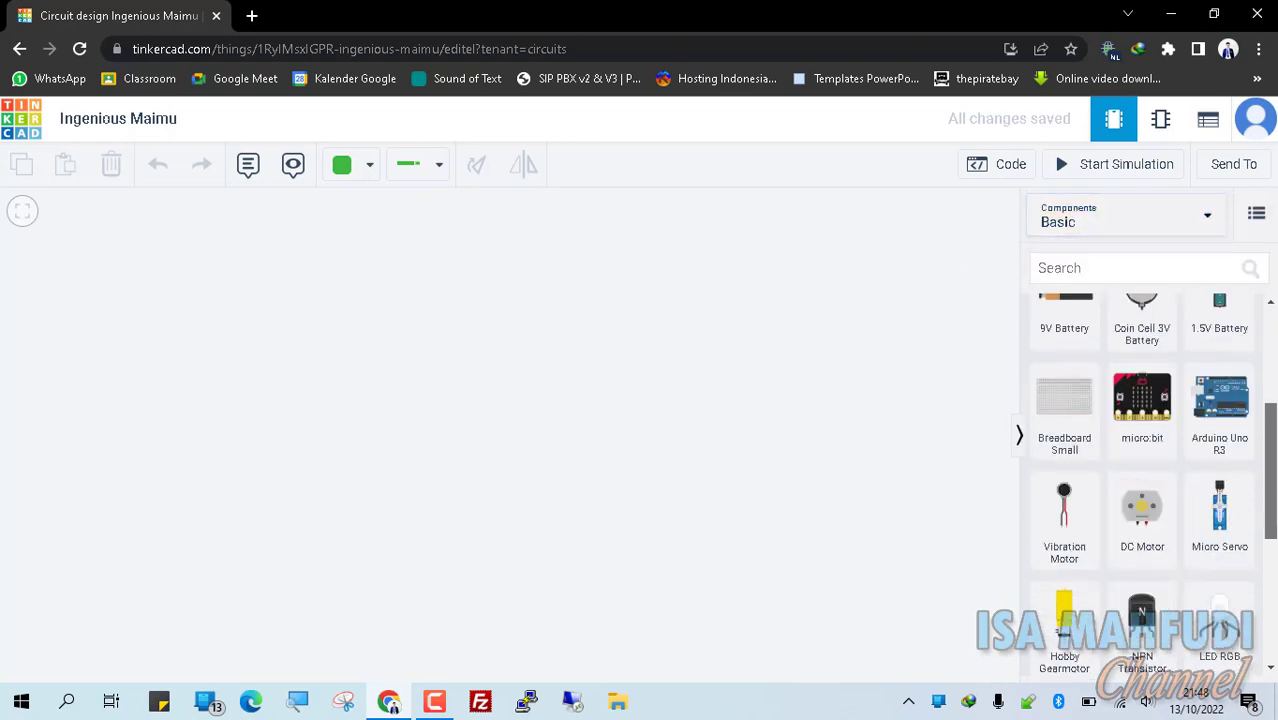
scroll(1142, 480, down, 3)
scroll(1245, 440, up, 8)
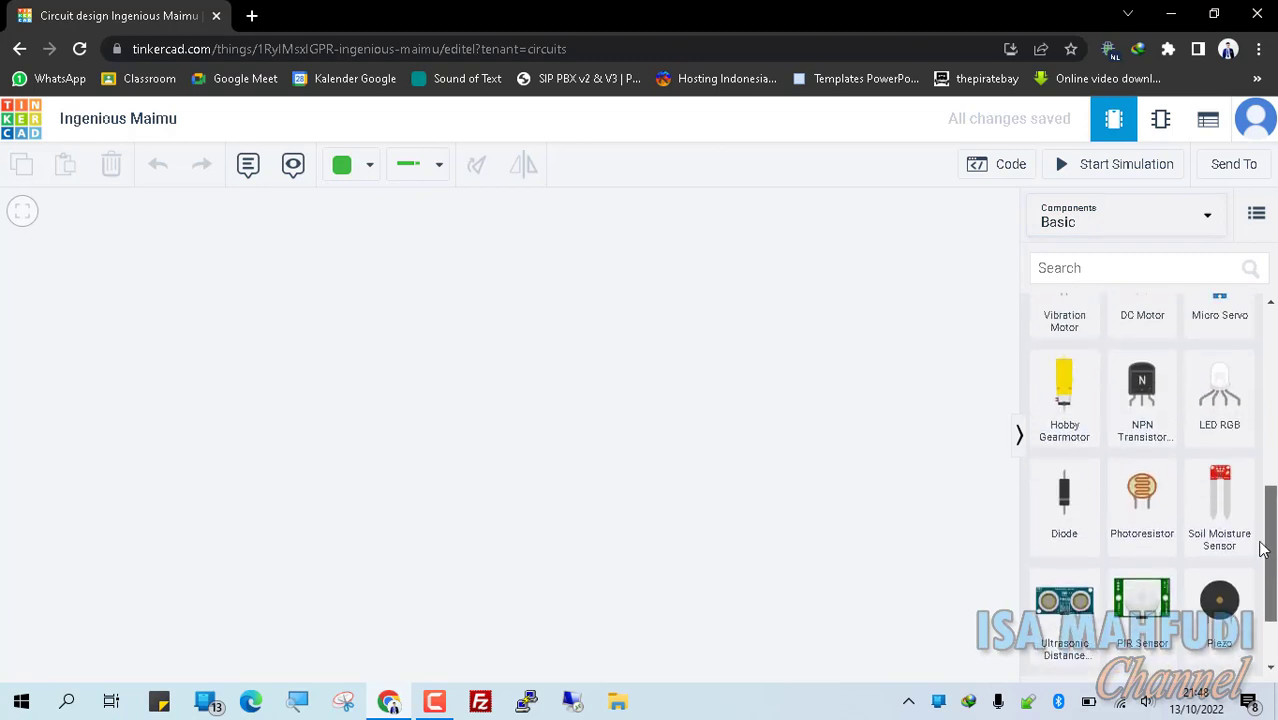
Step: Switch the component library to All components and browse its General and Input categories
click(1113, 225)
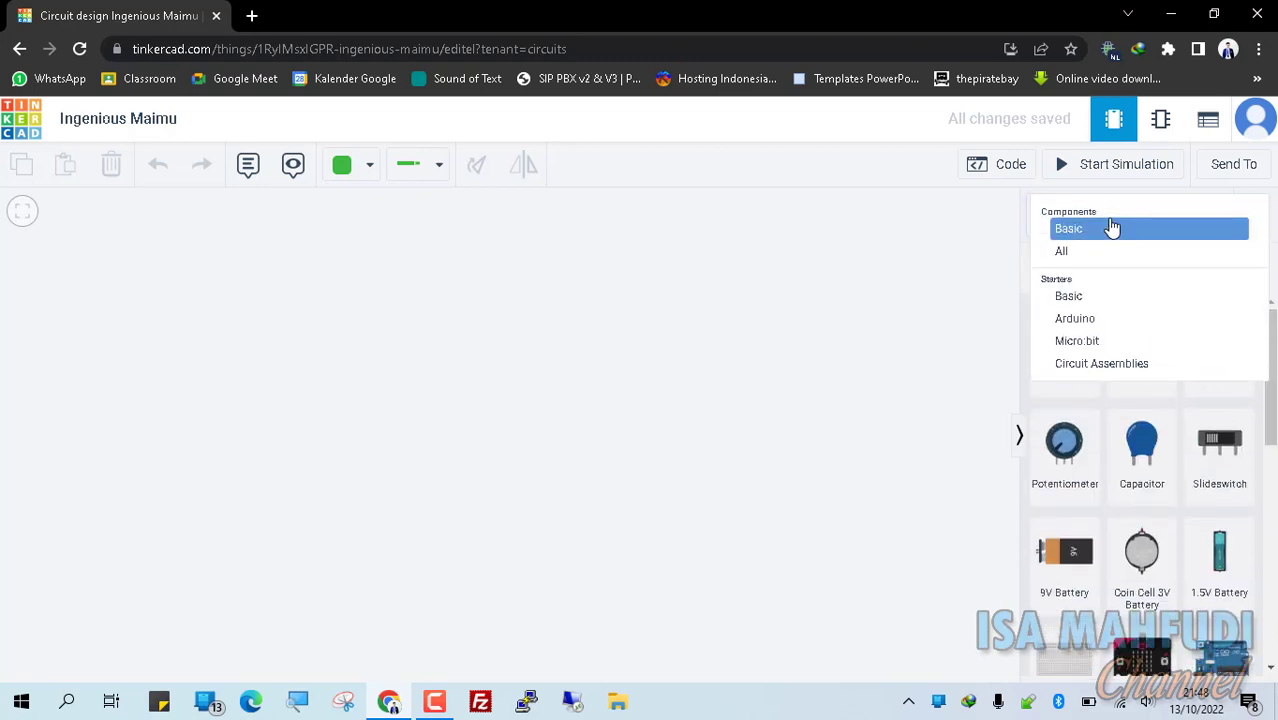
click(1113, 246)
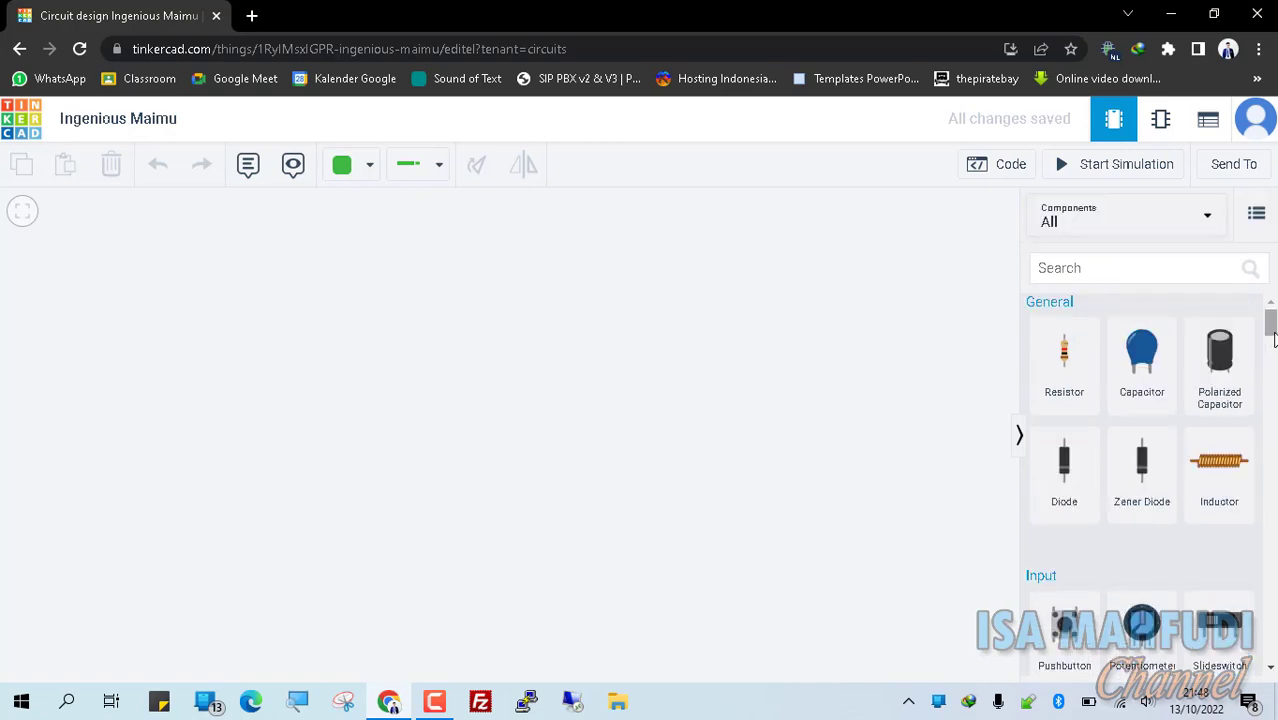
mouse_move(1271, 328)
mouse_down()
mouse_move(1267, 708)
mouse_move(1262, 262)
mouse_move(1263, 320)
mouse_up()
scroll(1263, 325, down, 2)
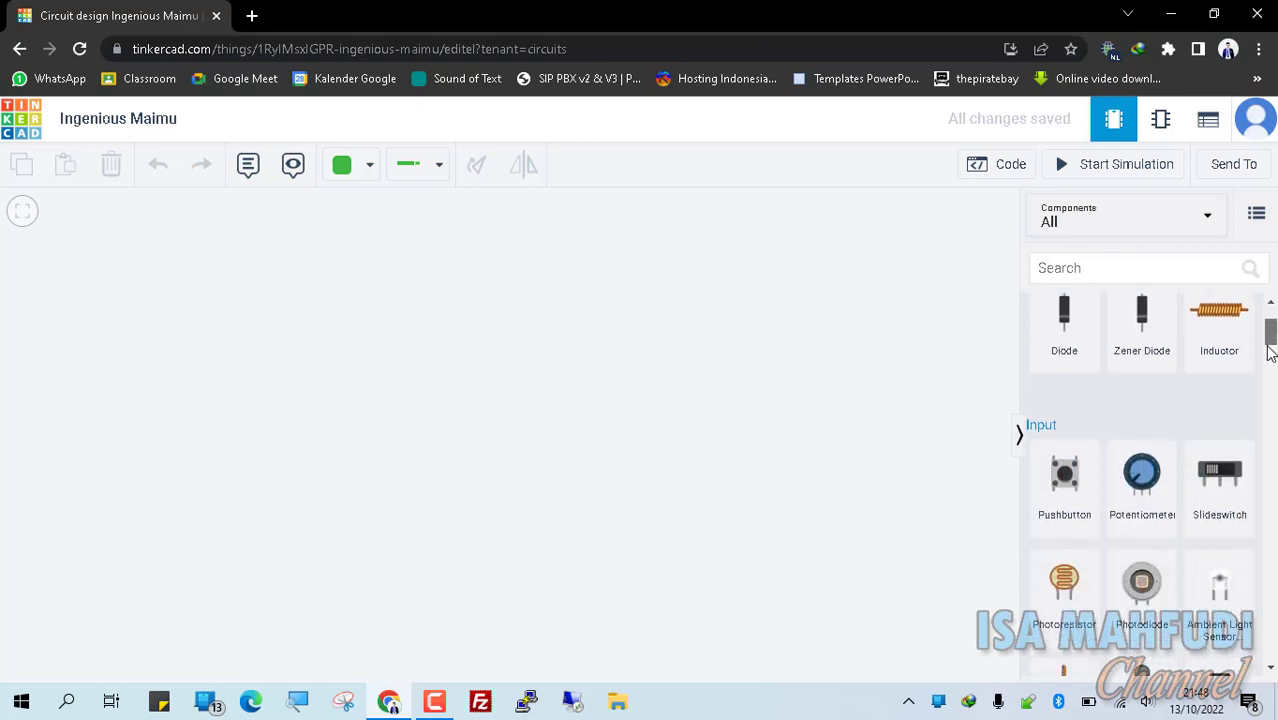
scroll(1263, 335, down, 4)
scroll(1262, 352, up, 1)
scroll(1245, 320, up, 5)
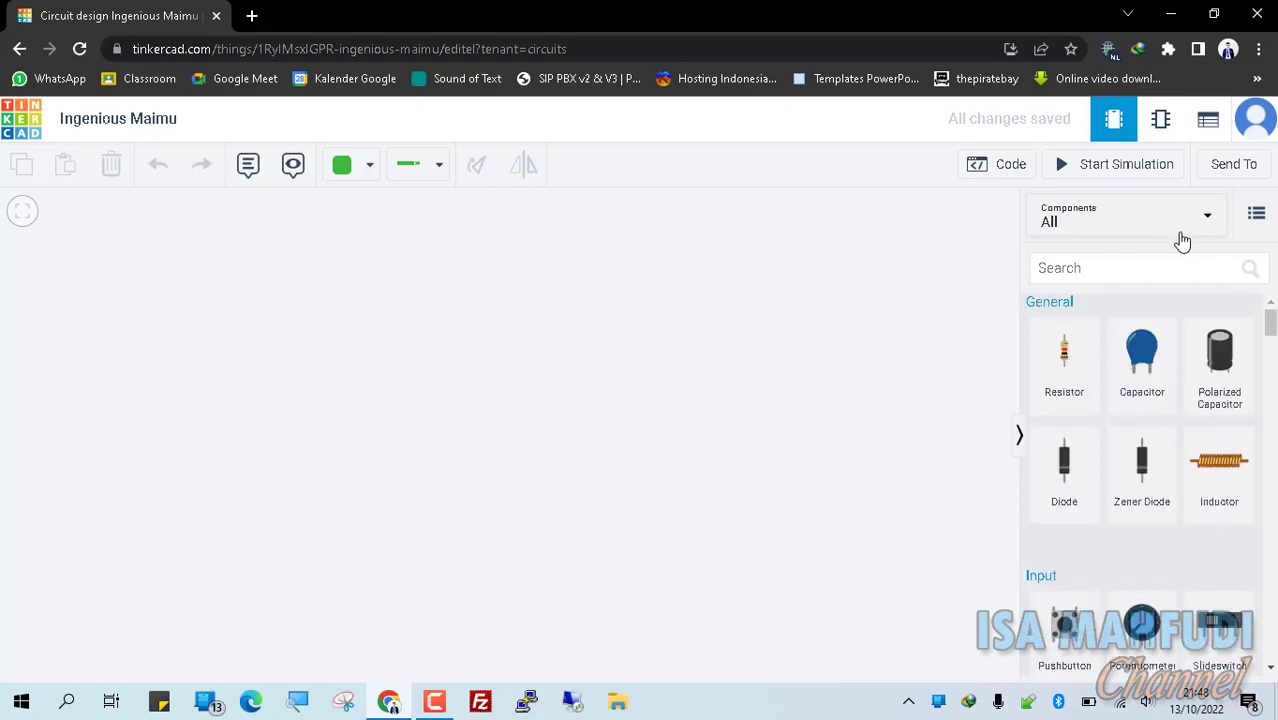
Step: Show the Basic starter circuits in the component library
click(1167, 228)
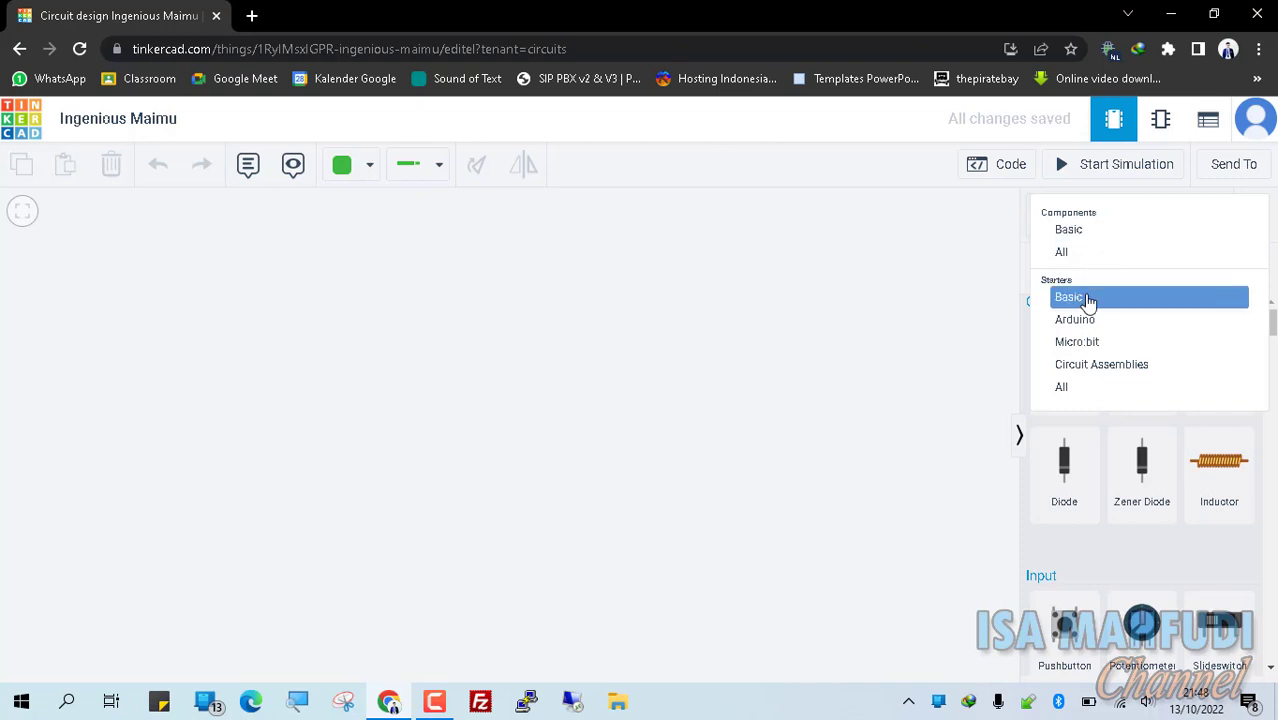
click(1089, 298)
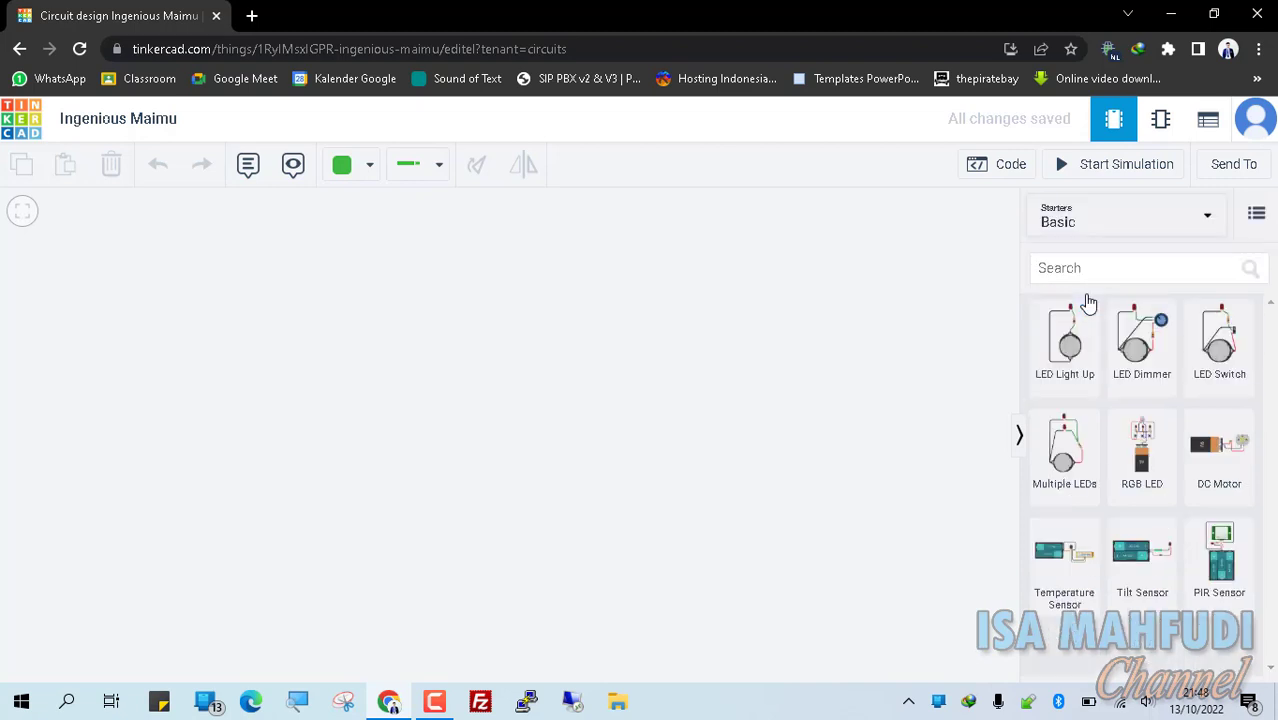
click(1082, 214)
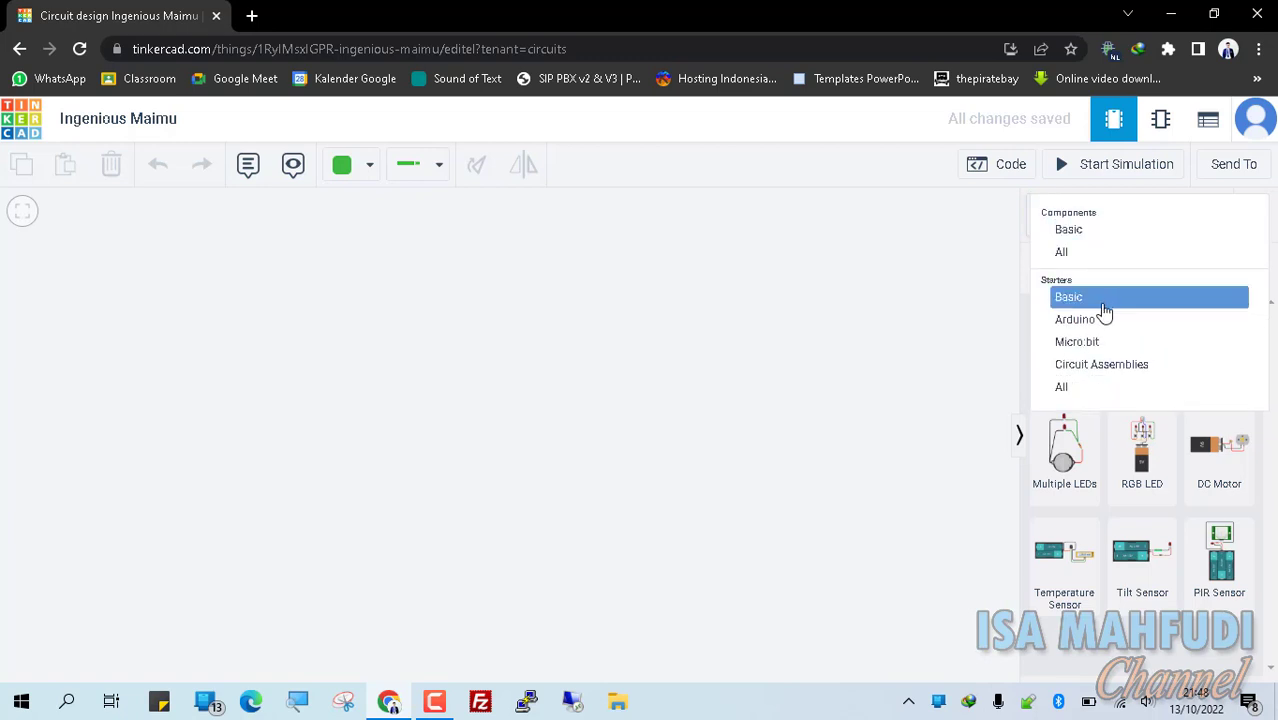
click(1110, 298)
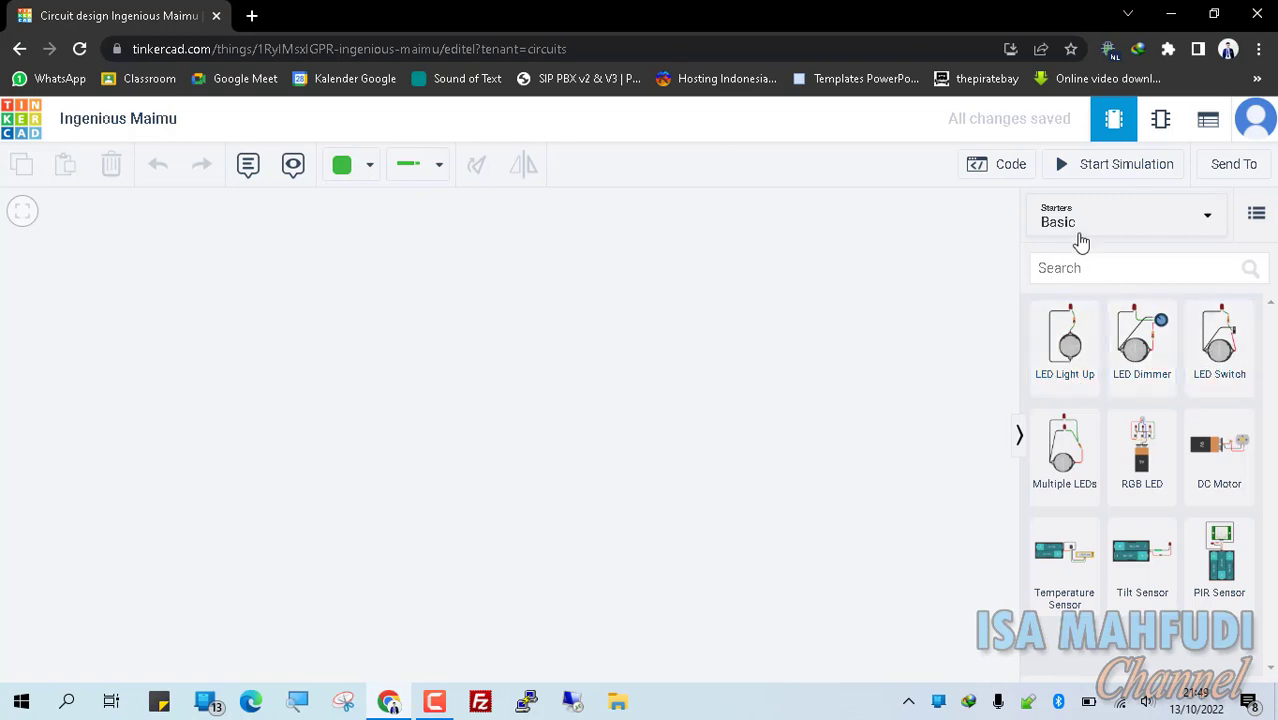
Step: Show the Arduino starters and place the Blink starter circuit in the middle of the workspace
click(1076, 228)
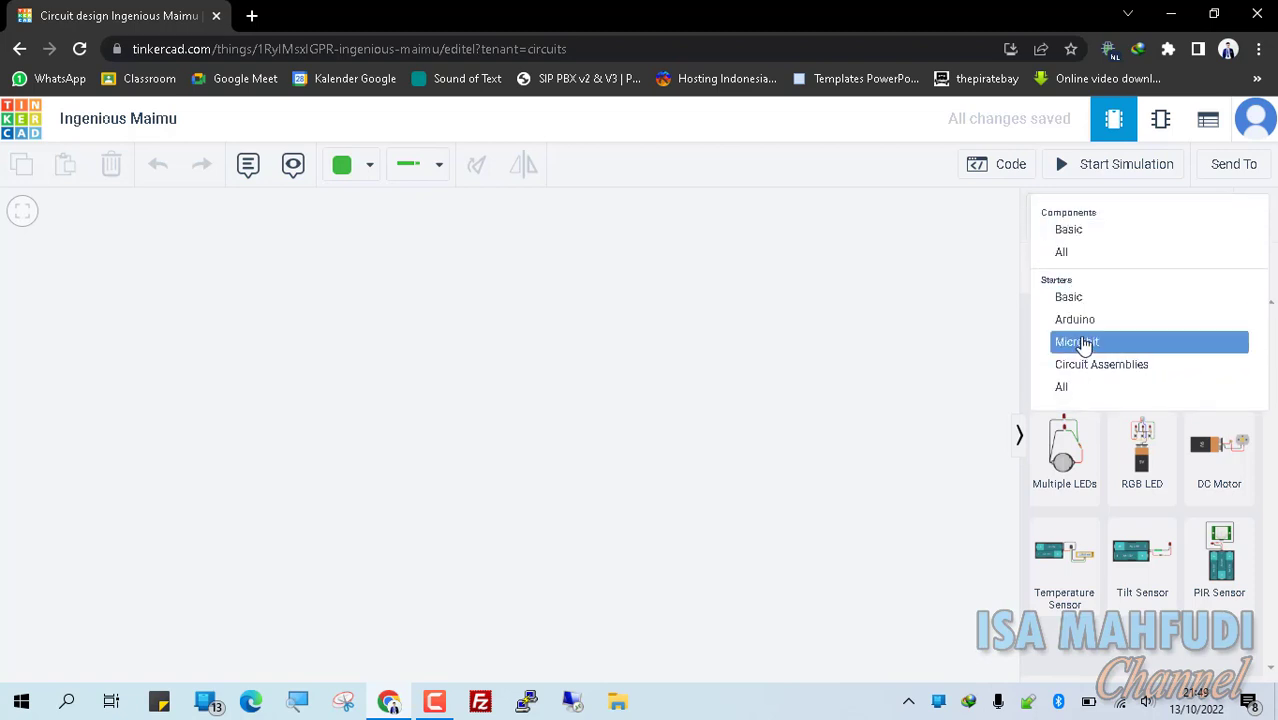
click(1085, 328)
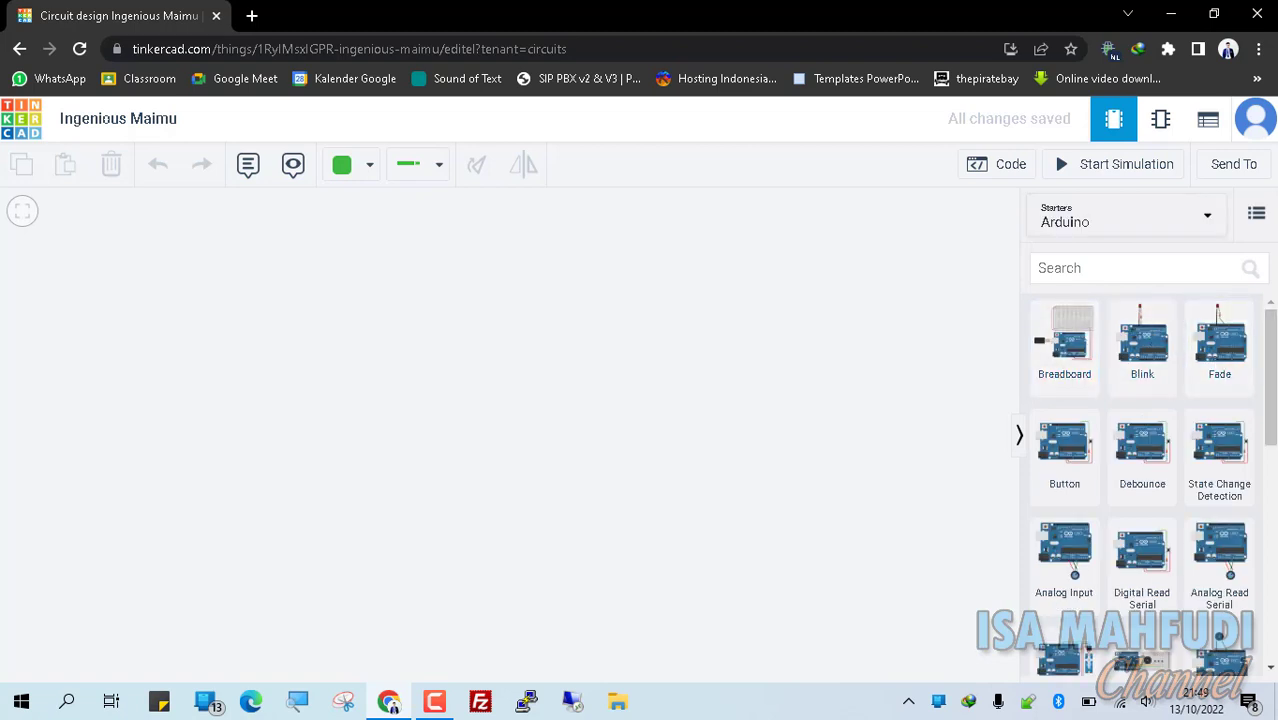
drag(1274, 425, 1274, 640)
scroll(1150, 485, up, 10)
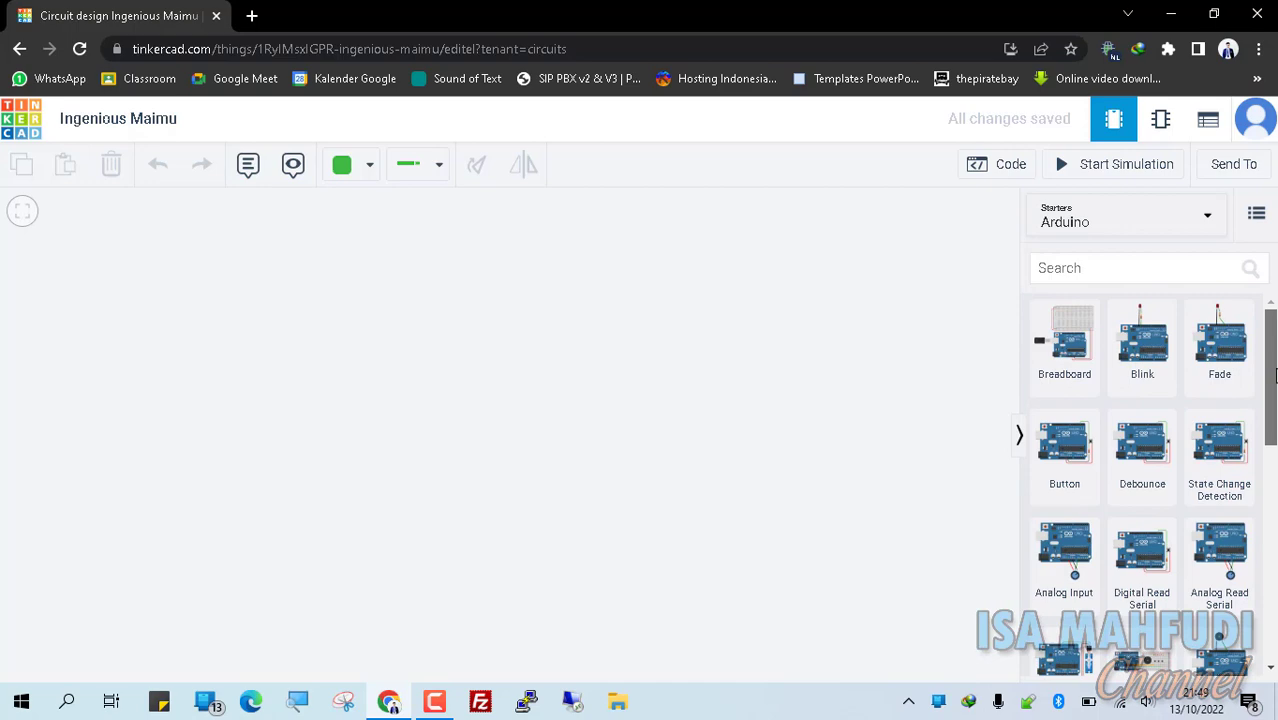
mouse_move(1275, 374)
mouse_down()
mouse_move(1275, 540)
mouse_move(1275, 374)
mouse_up()
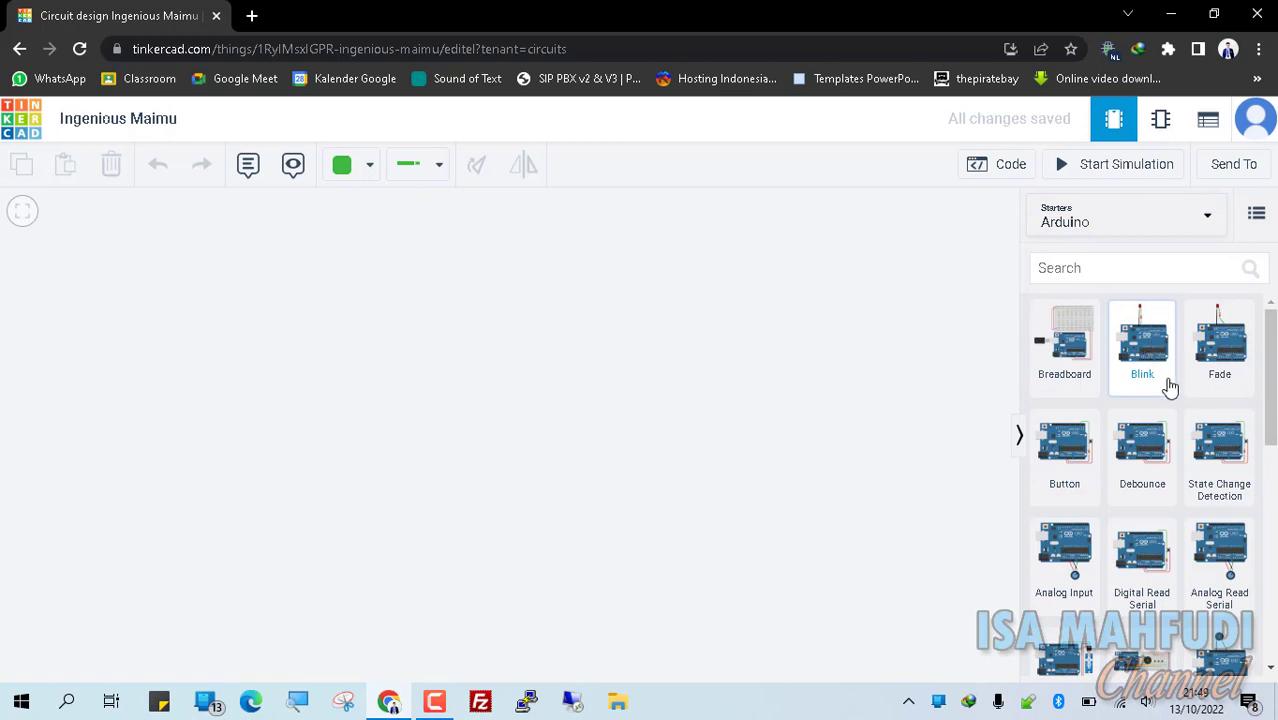
drag(1152, 358, 479, 487)
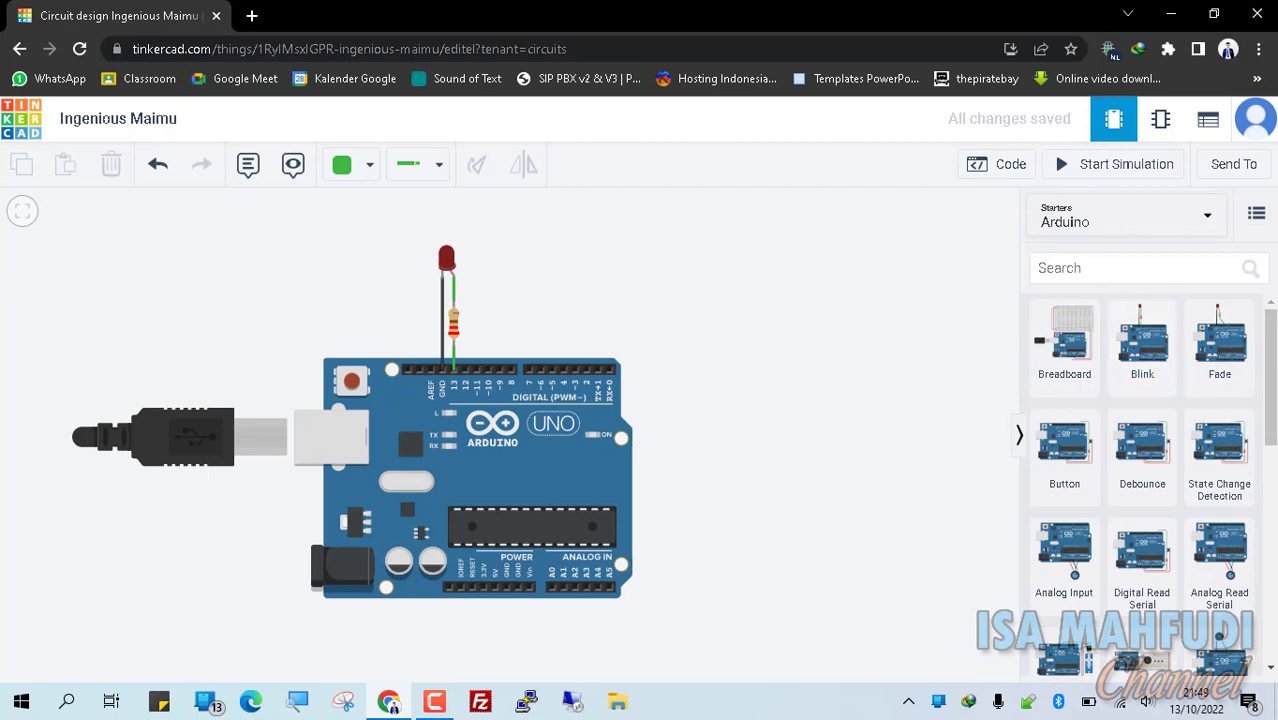
Step: Look through the remaining Arduino starters and delete the Arduino Uno R3 board from the circuit, accepting the loss of its code
click(555, 425)
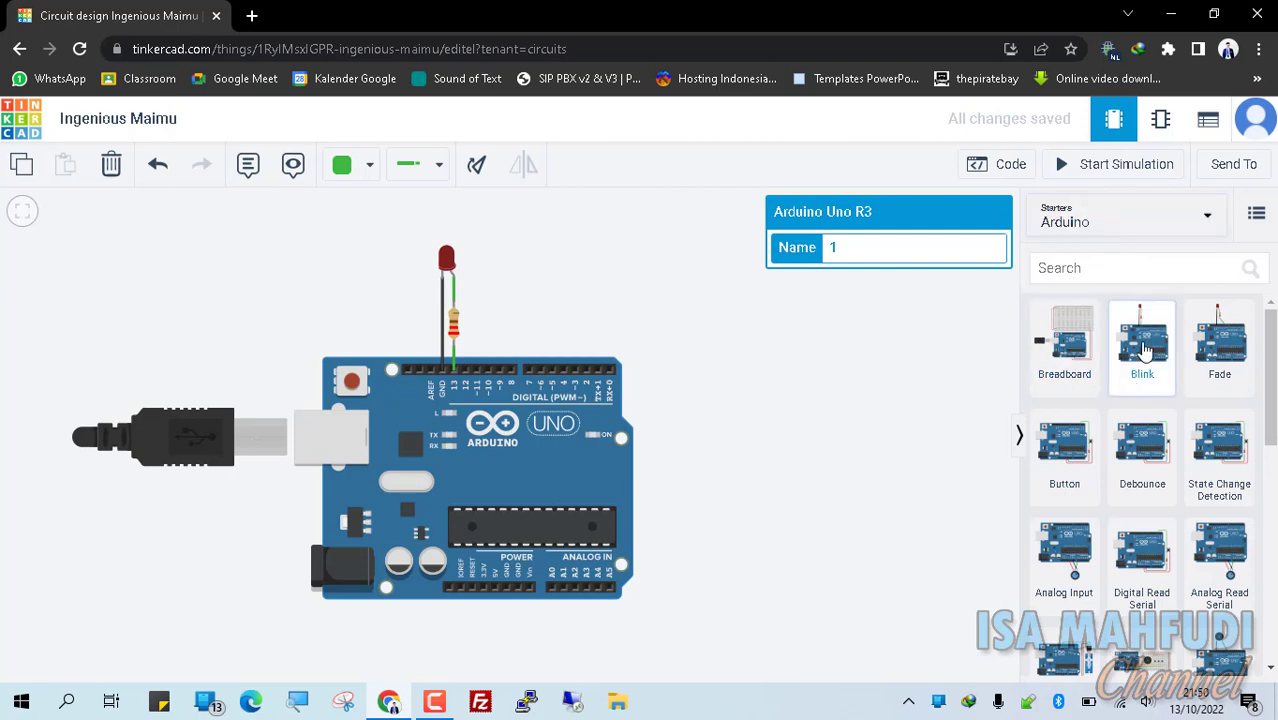
scroll(1221, 470, down, 1)
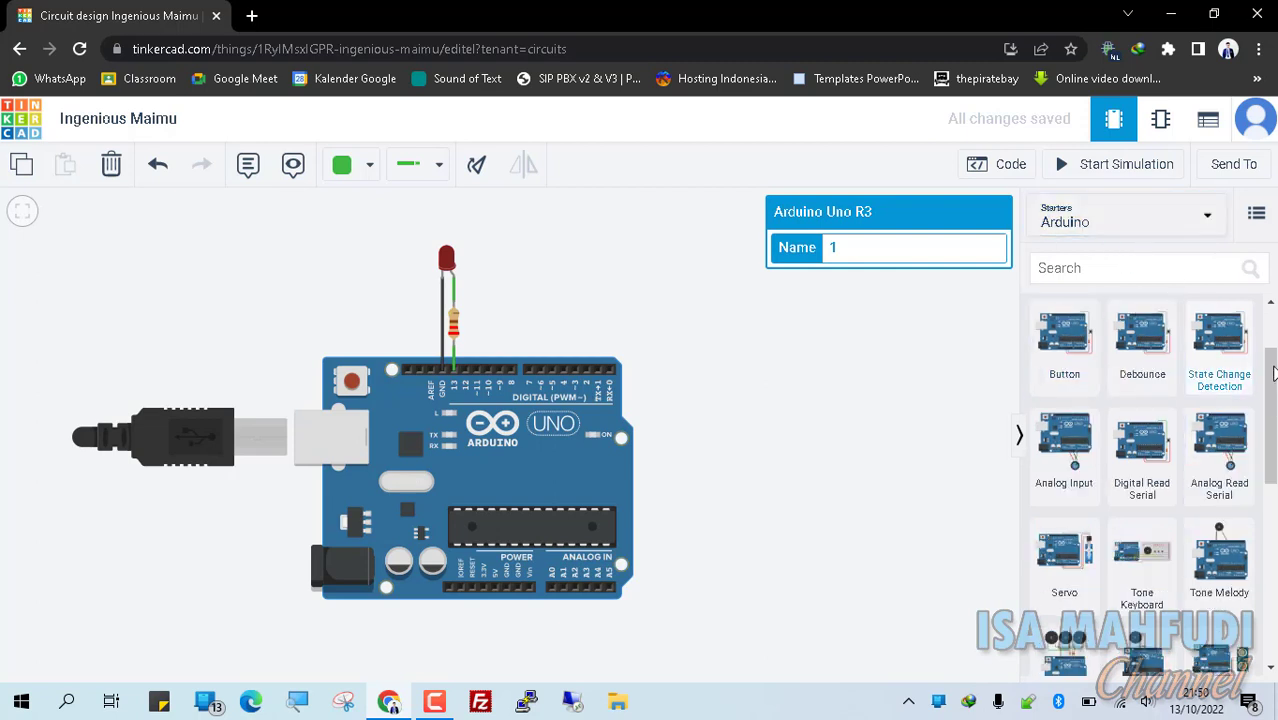
scroll(1273, 470, down, 3)
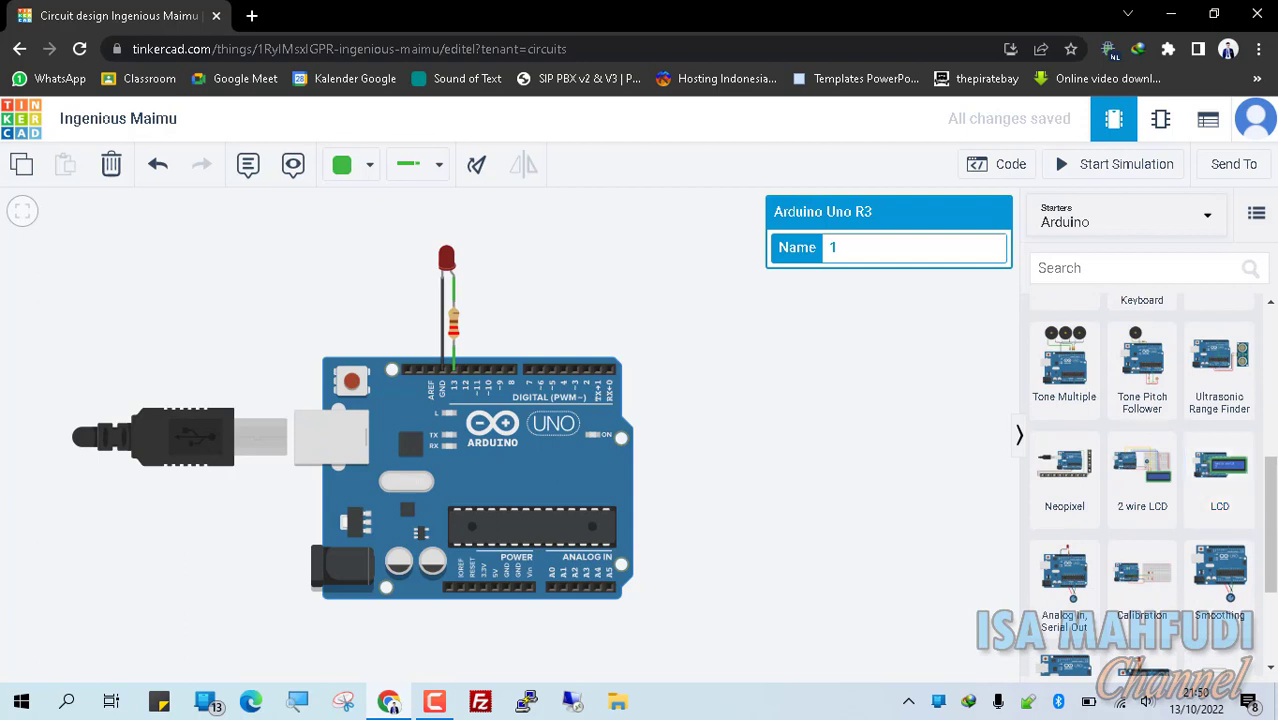
scroll(1230, 480, down, 2)
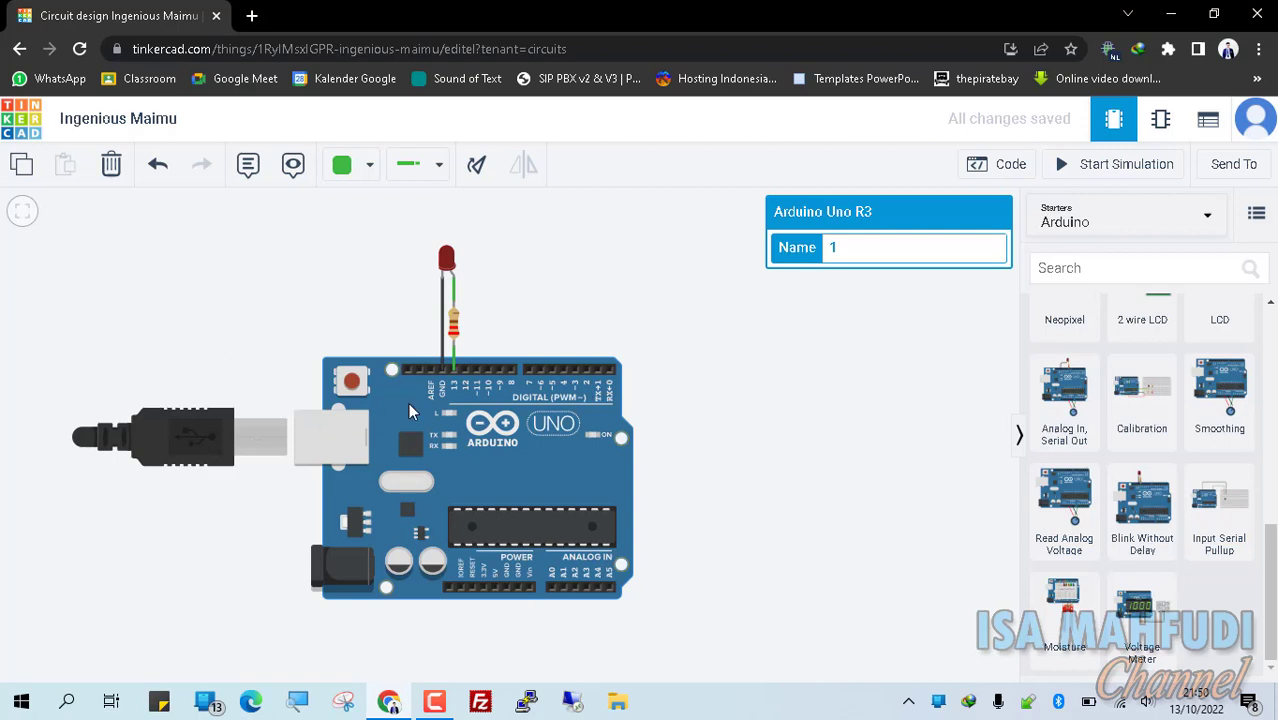
key(Delete)
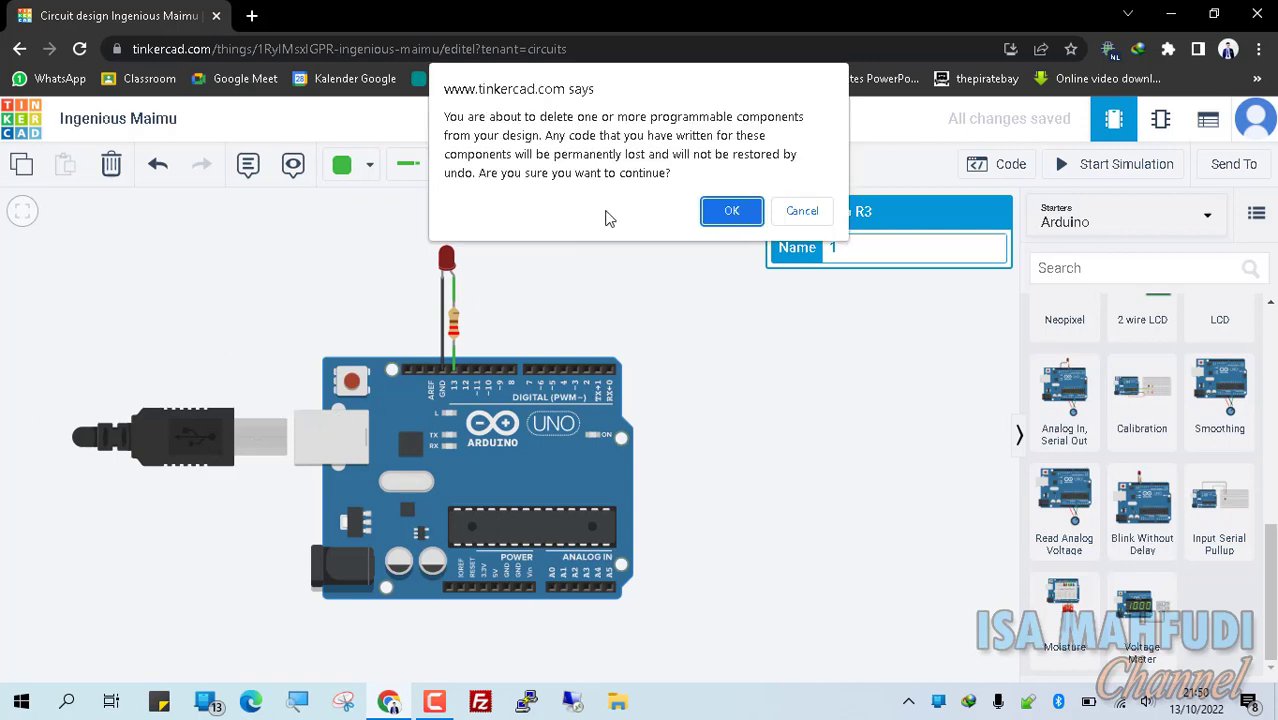
click(732, 214)
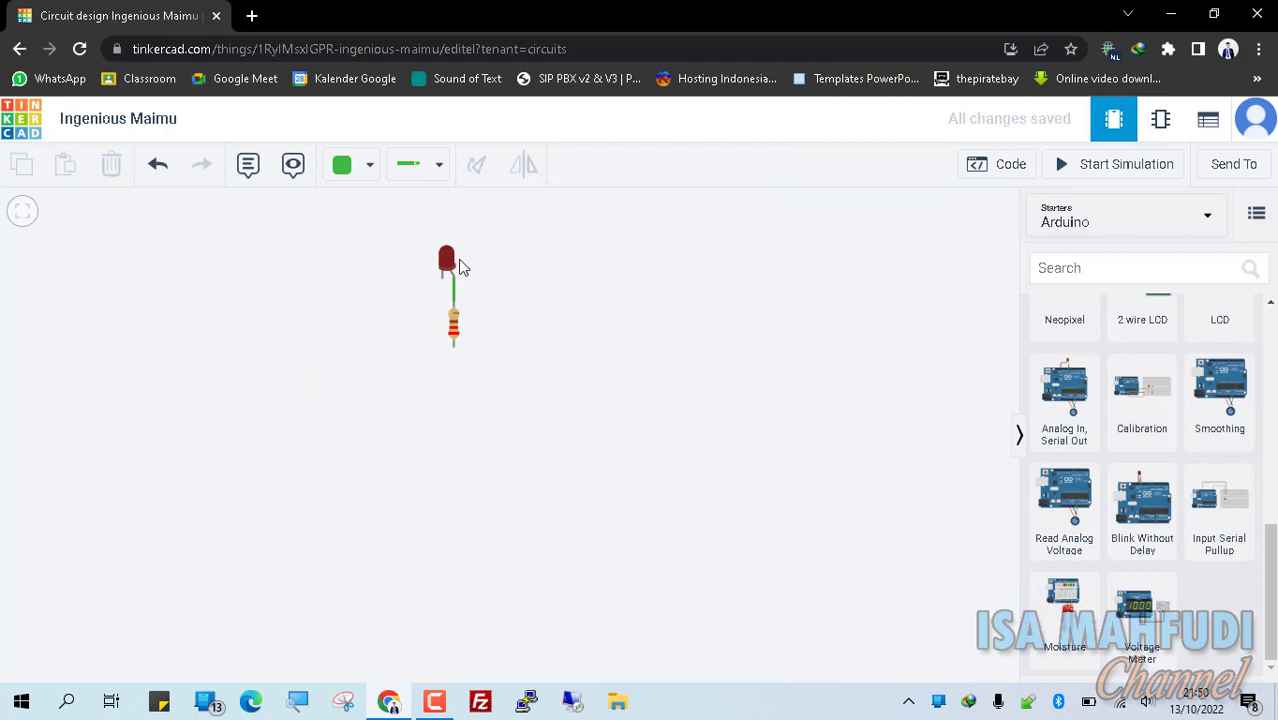
Step: Delete the leftover red LED and the resistor to empty the workspace
drag(425, 277, 422, 337)
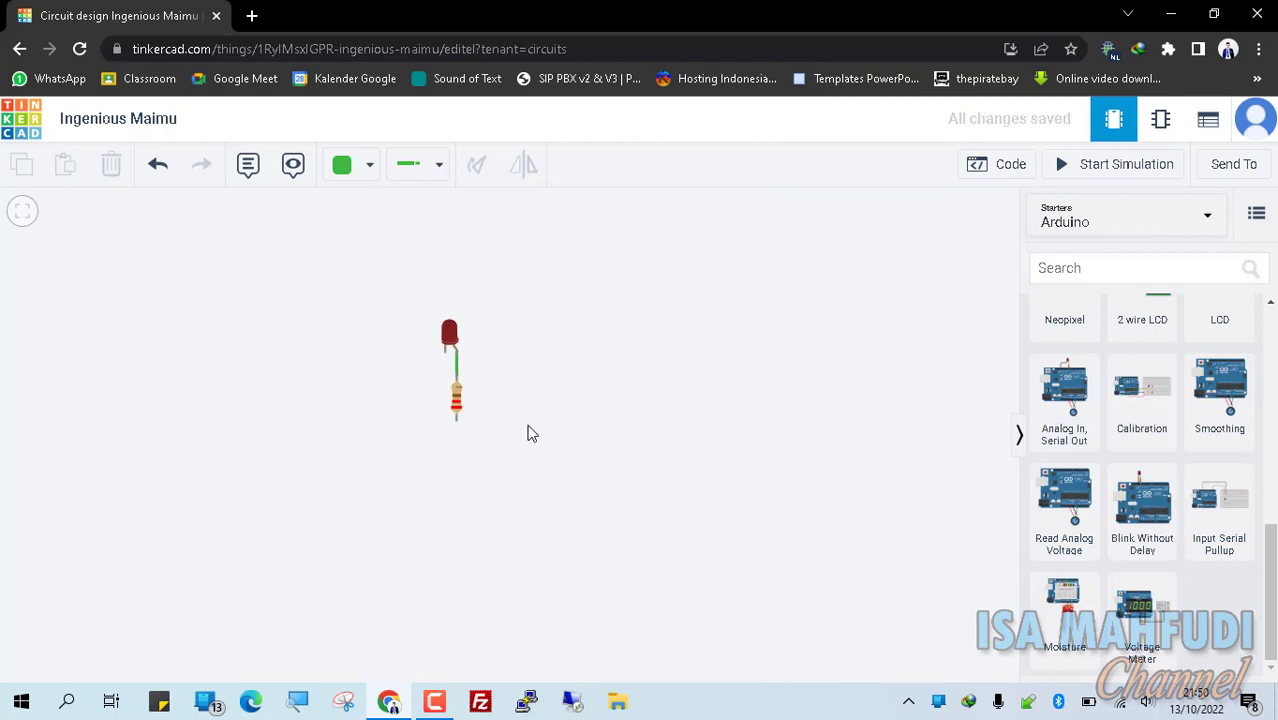
click(455, 325)
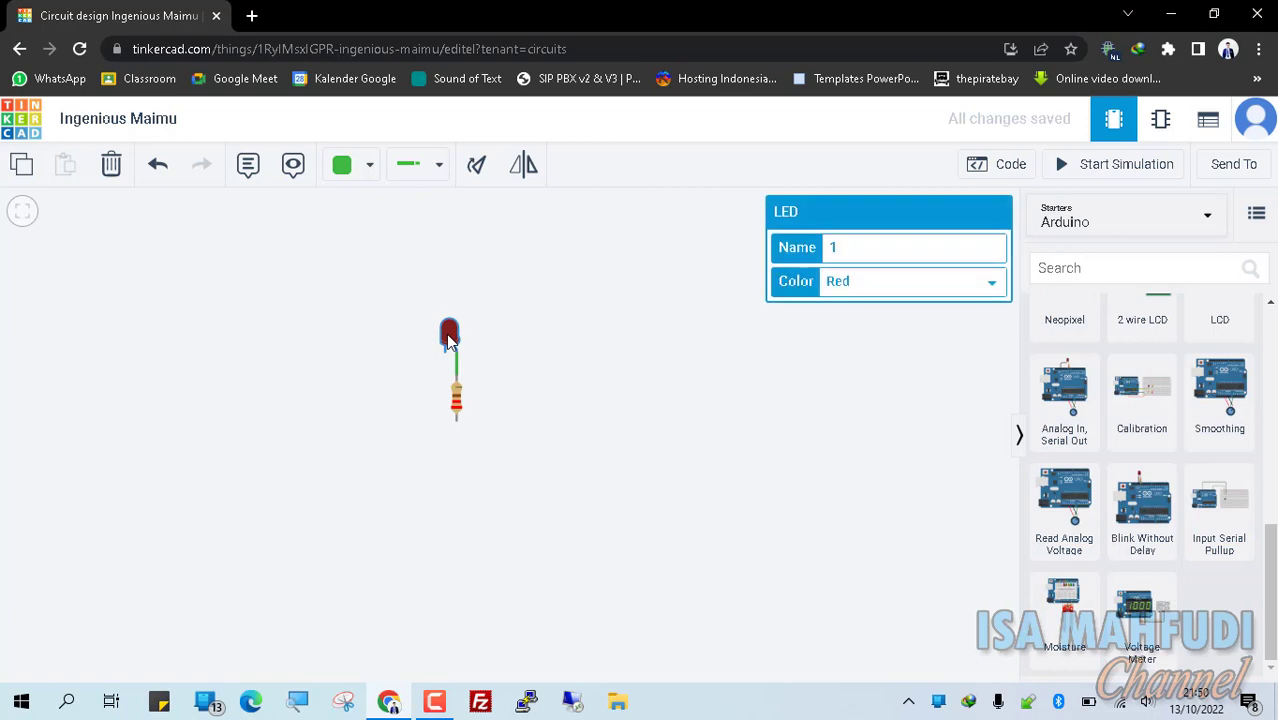
key(Delete)
click(456, 405)
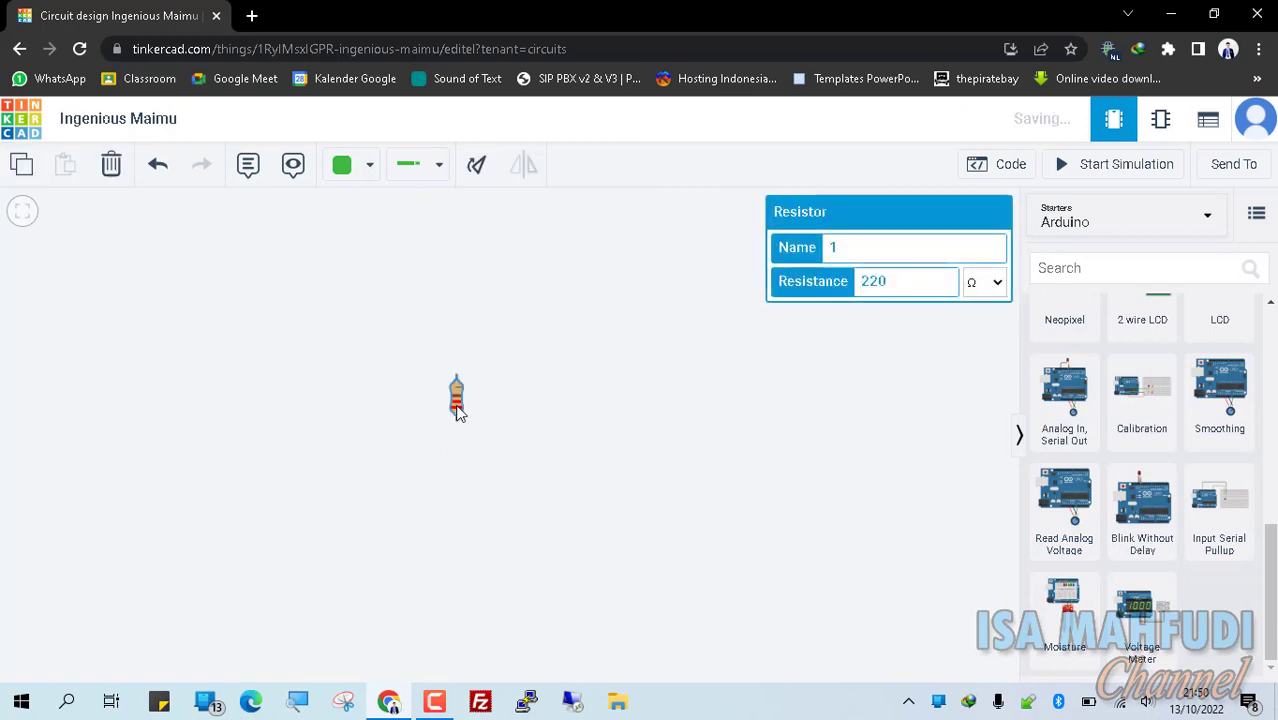
key(Delete)
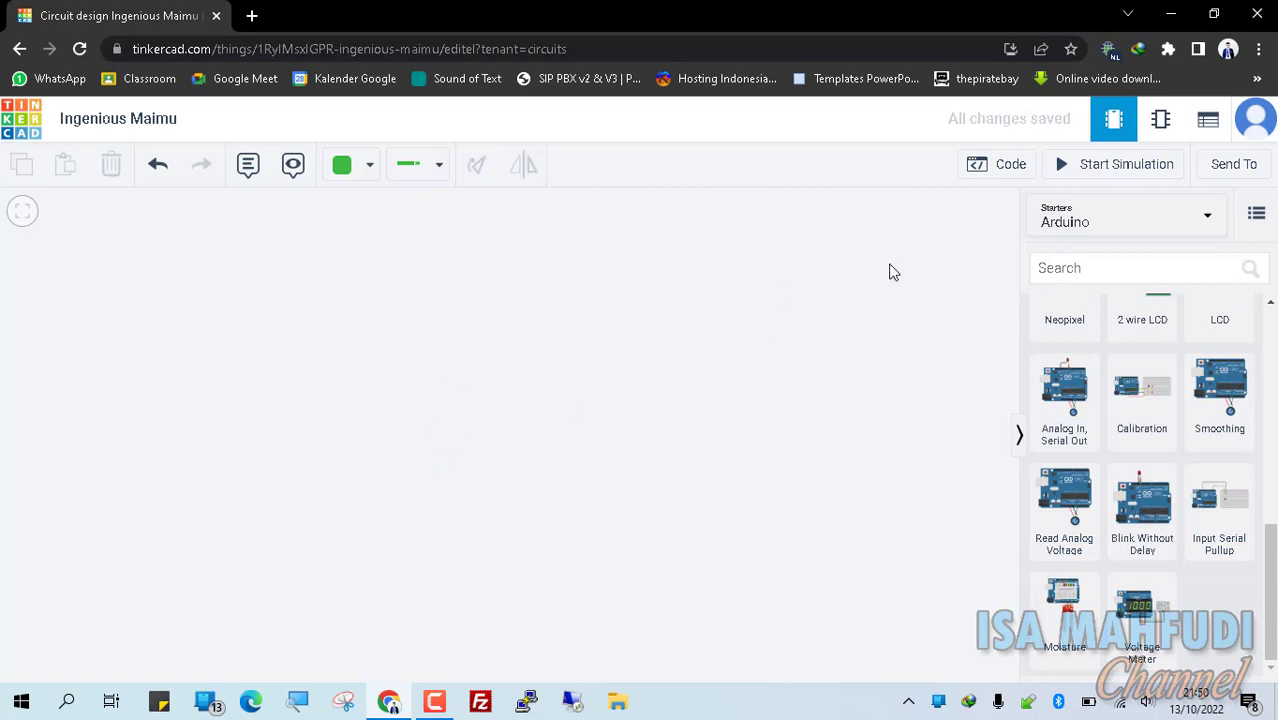
Step: Switch the library to Basic components and place an Arduino Uno R3 in the middle of the workspace
click(1078, 226)
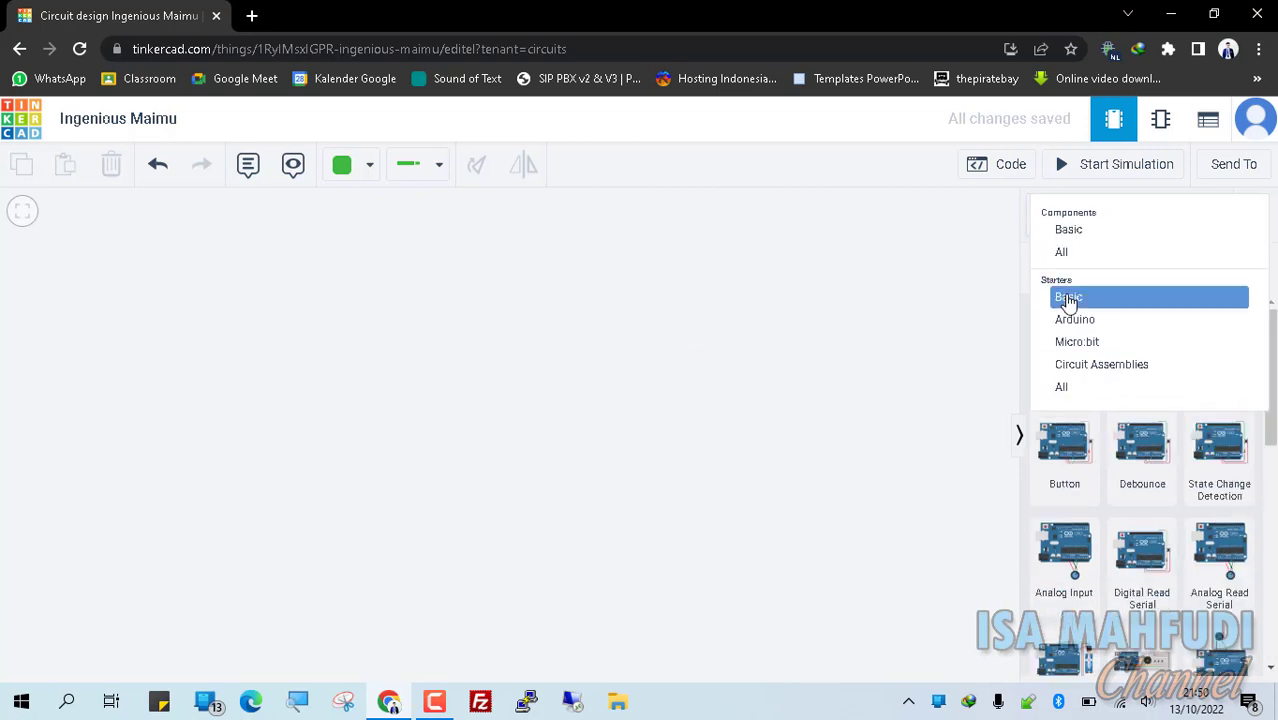
click(1068, 298)
click(1078, 234)
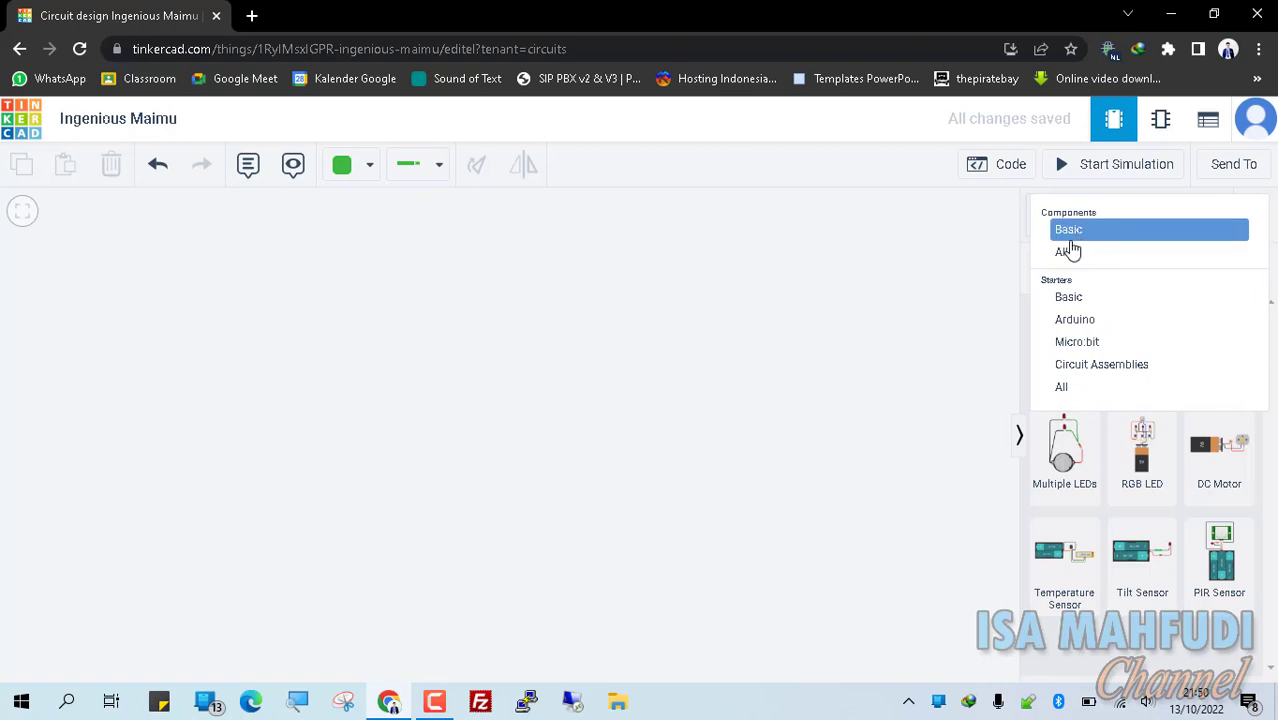
click(1075, 237)
scroll(1235, 445, down, 3)
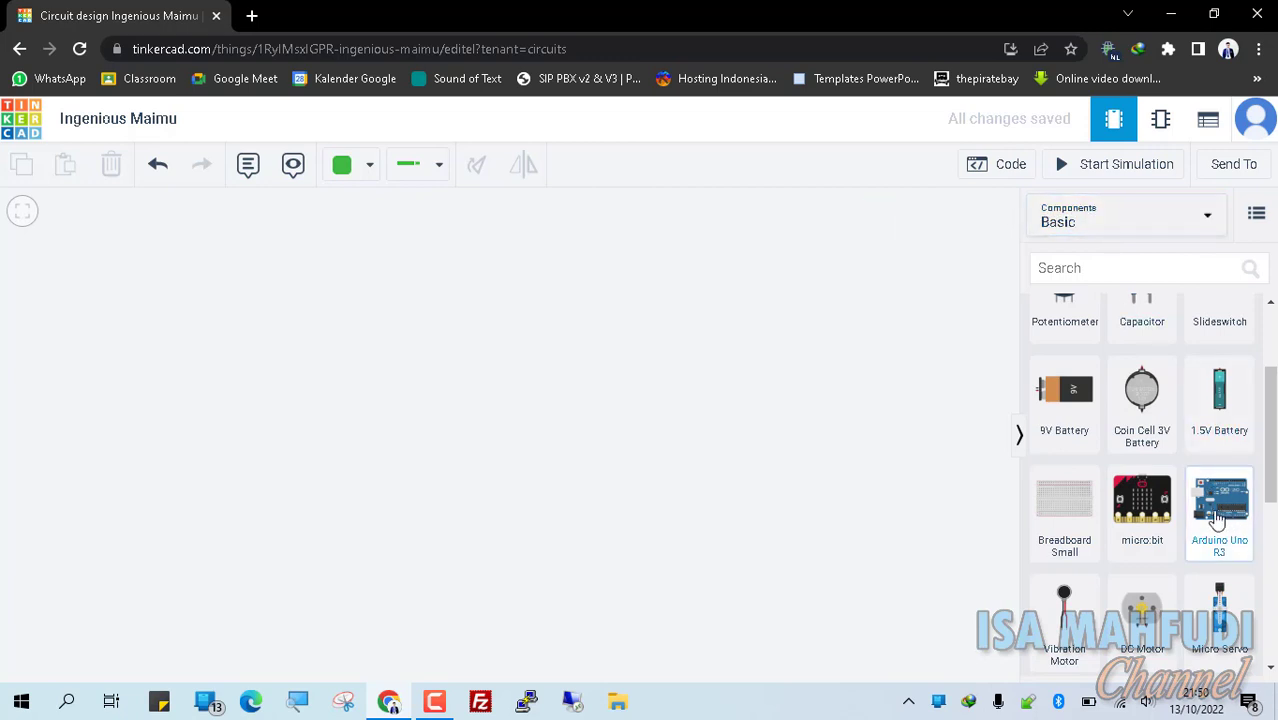
drag(1218, 518, 525, 447)
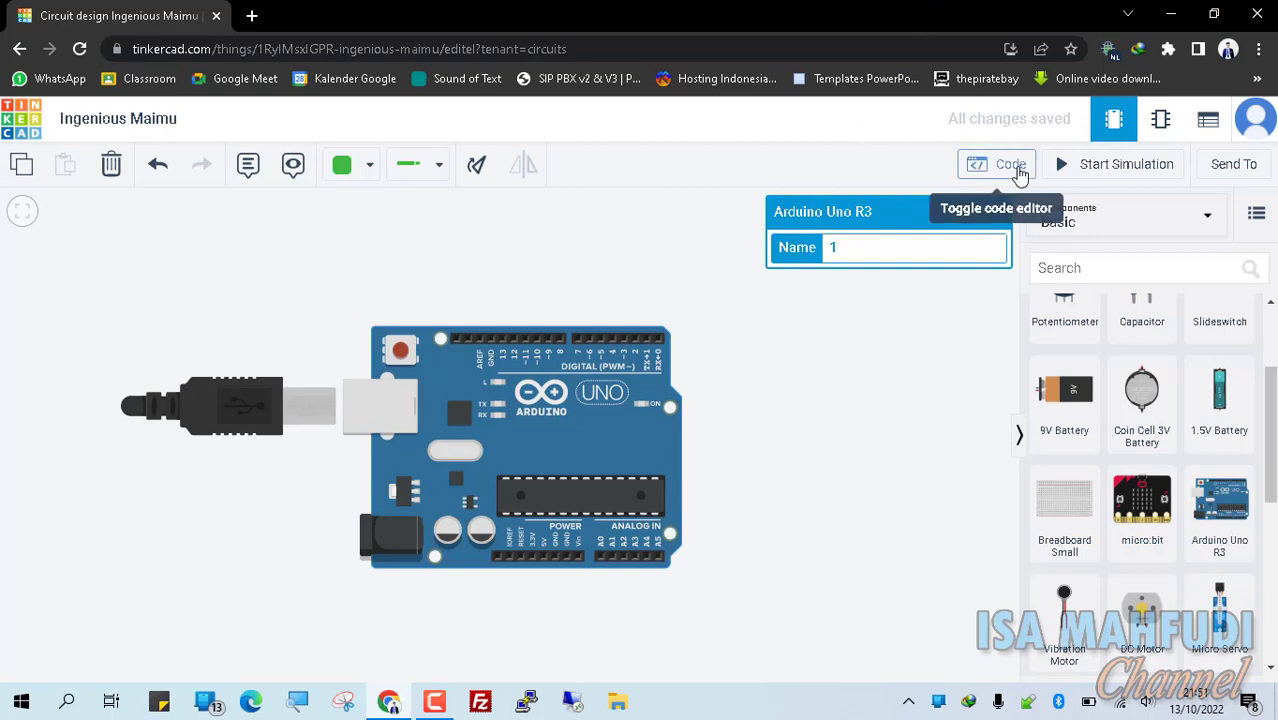
Step: Open the code editor and look through the available Output blocks
click(1019, 174)
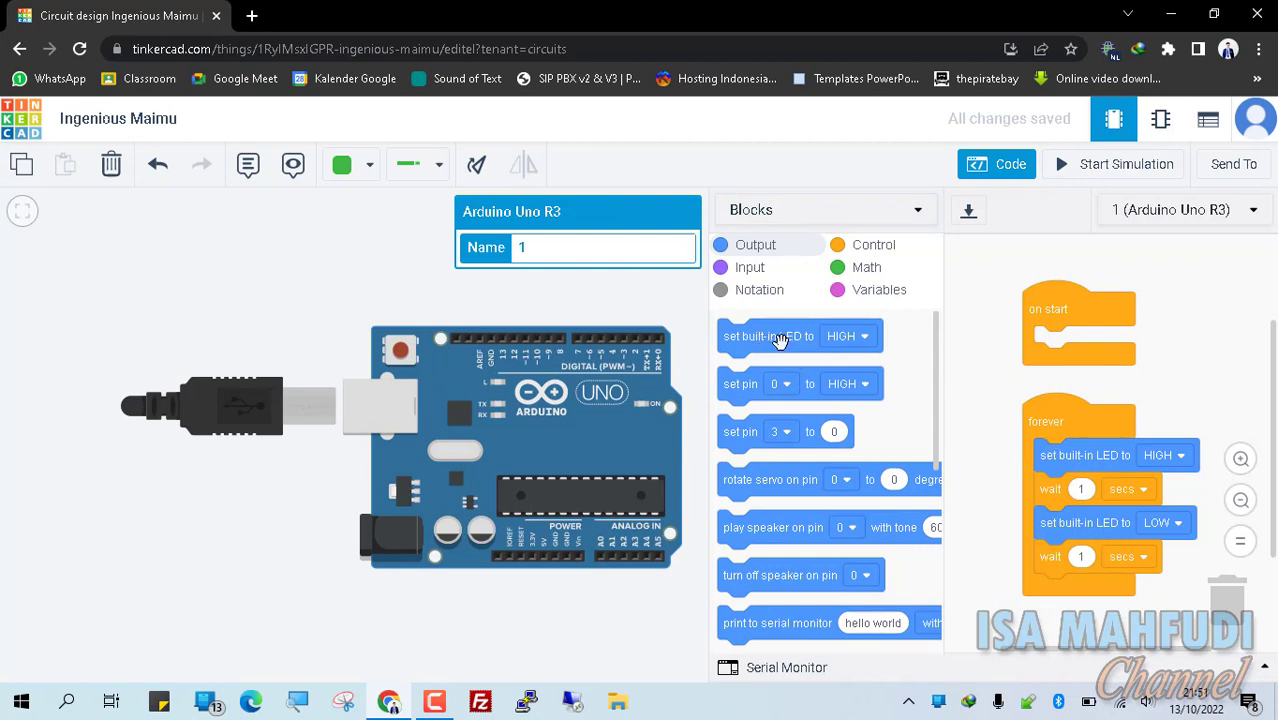
scroll(925, 400, down, 5)
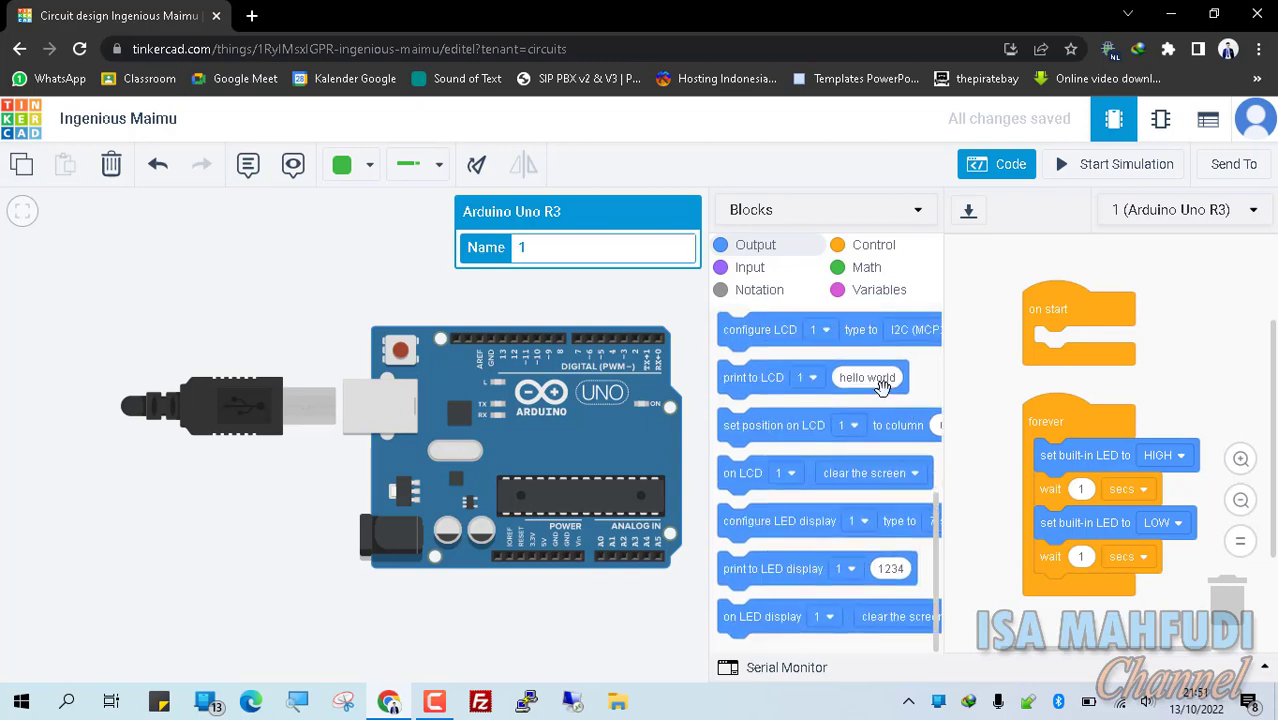
scroll(884, 390, up, 6)
scroll(880, 390, down, 4)
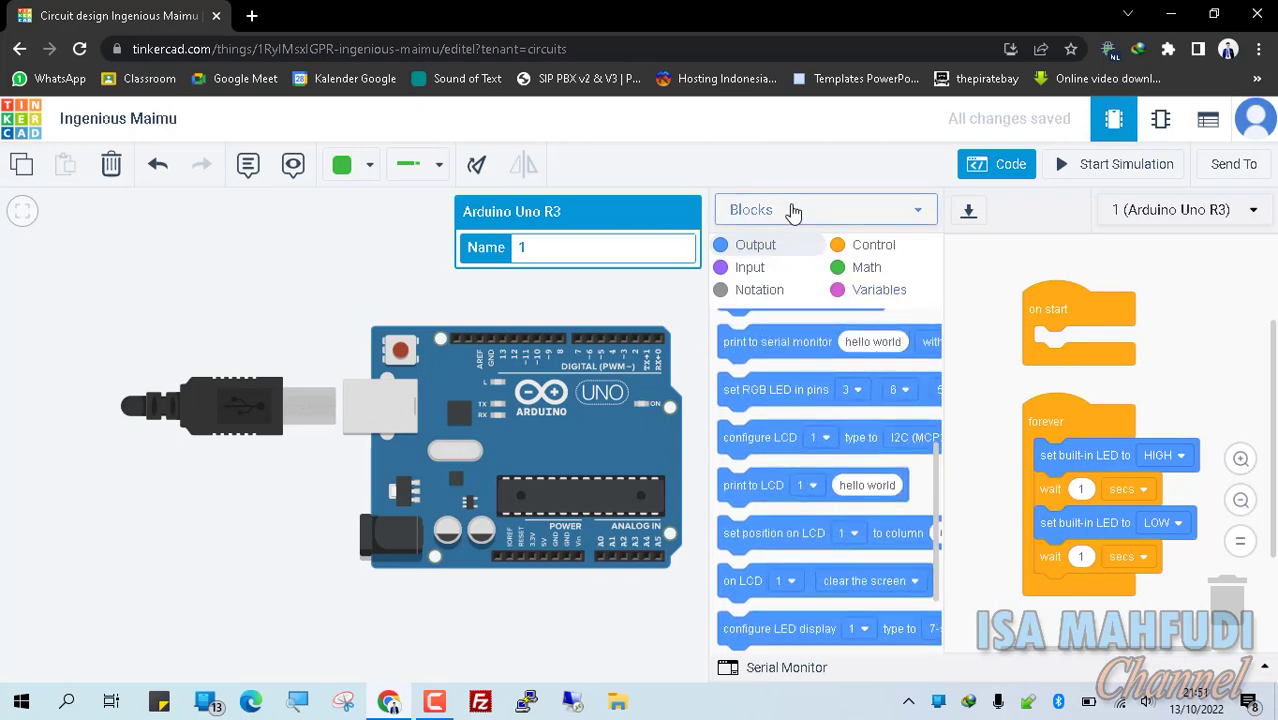
Step: Display the program as Blocks + Text, and hide and reopen the code editor
click(793, 213)
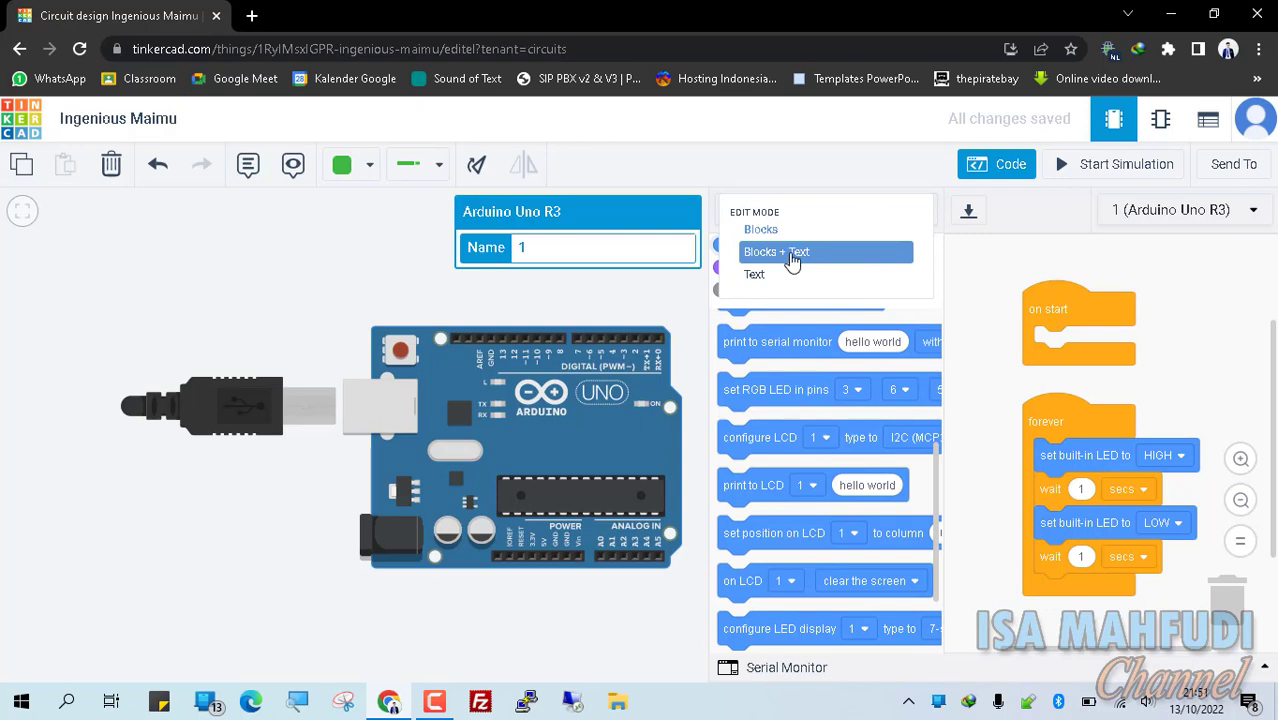
click(792, 258)
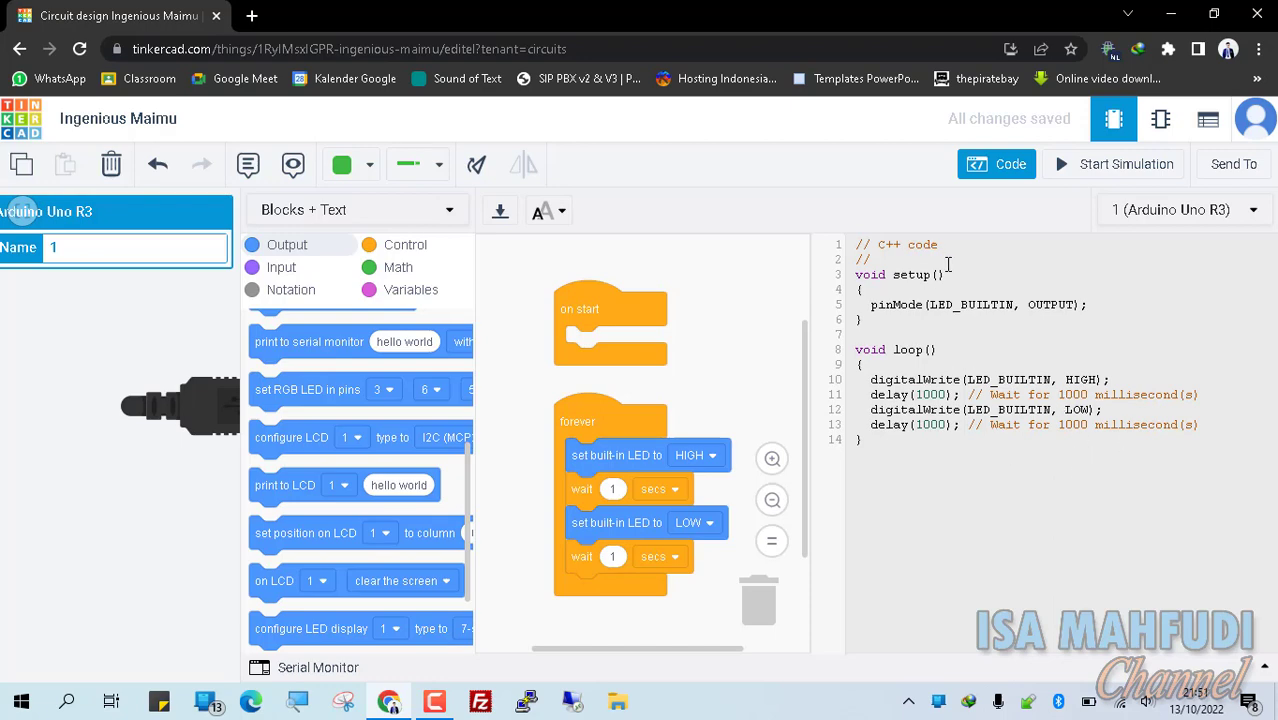
click(1010, 166)
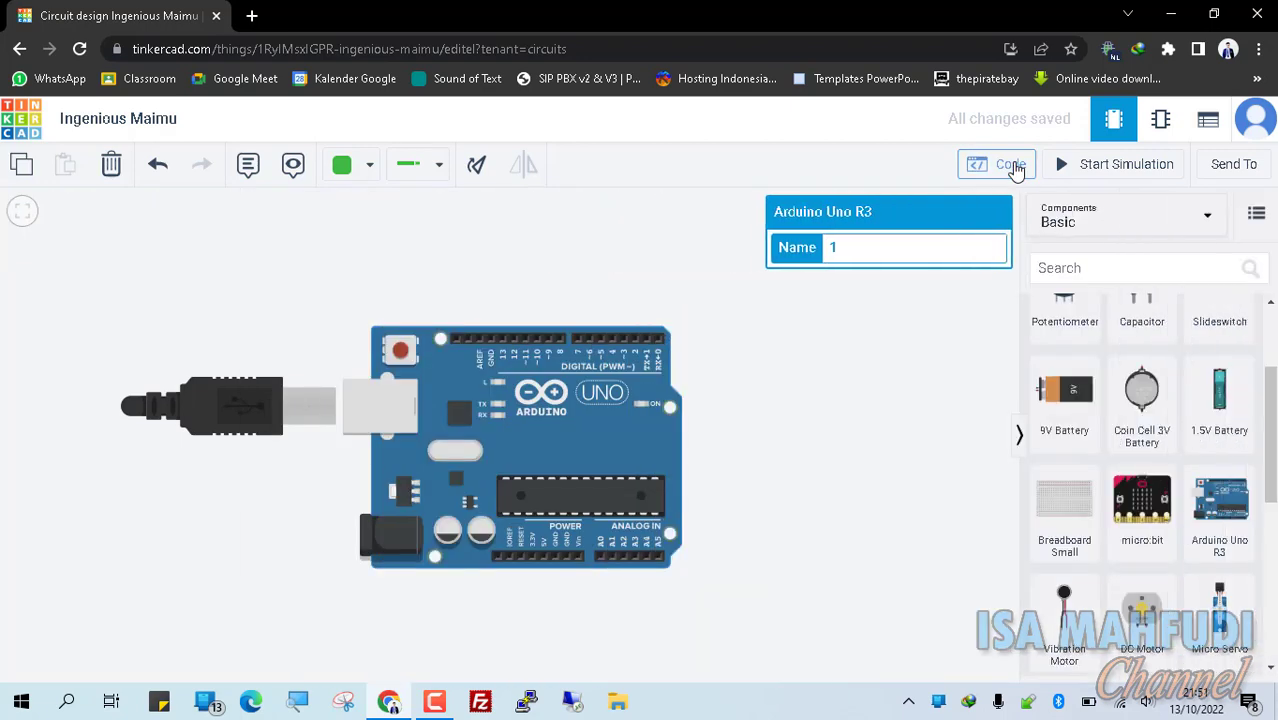
click(1010, 166)
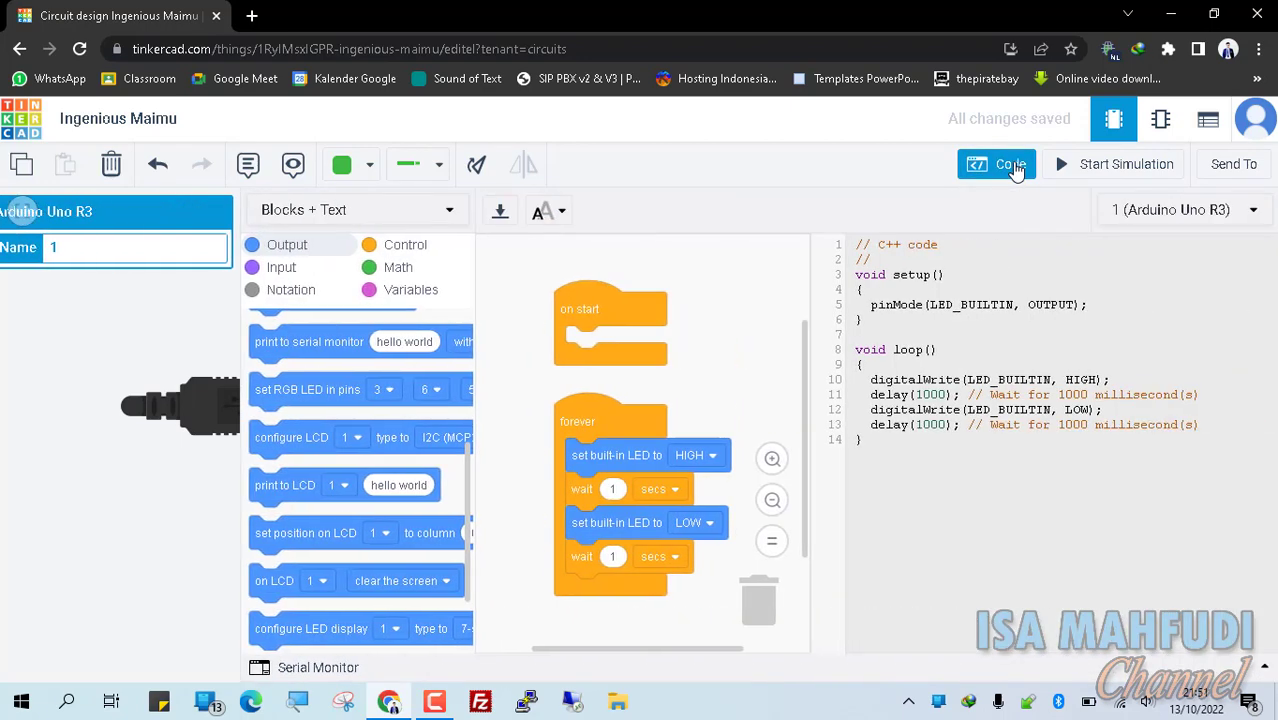
click(1020, 170)
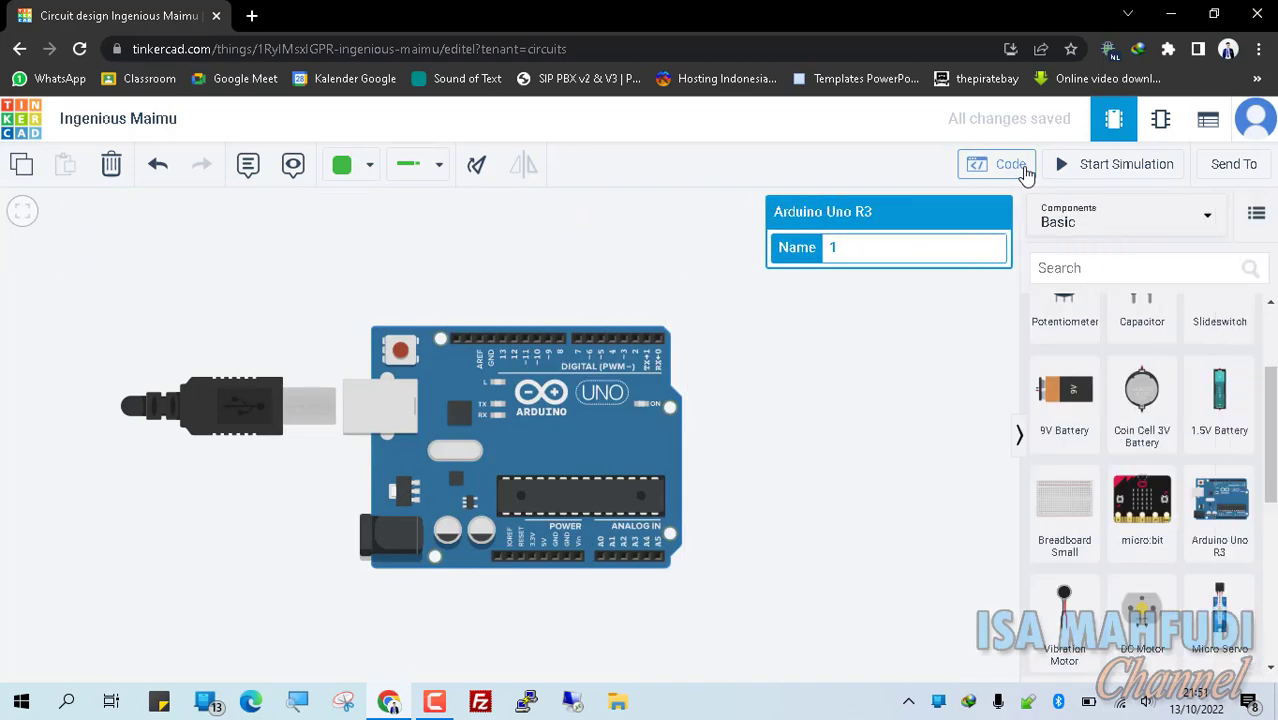
click(1025, 170)
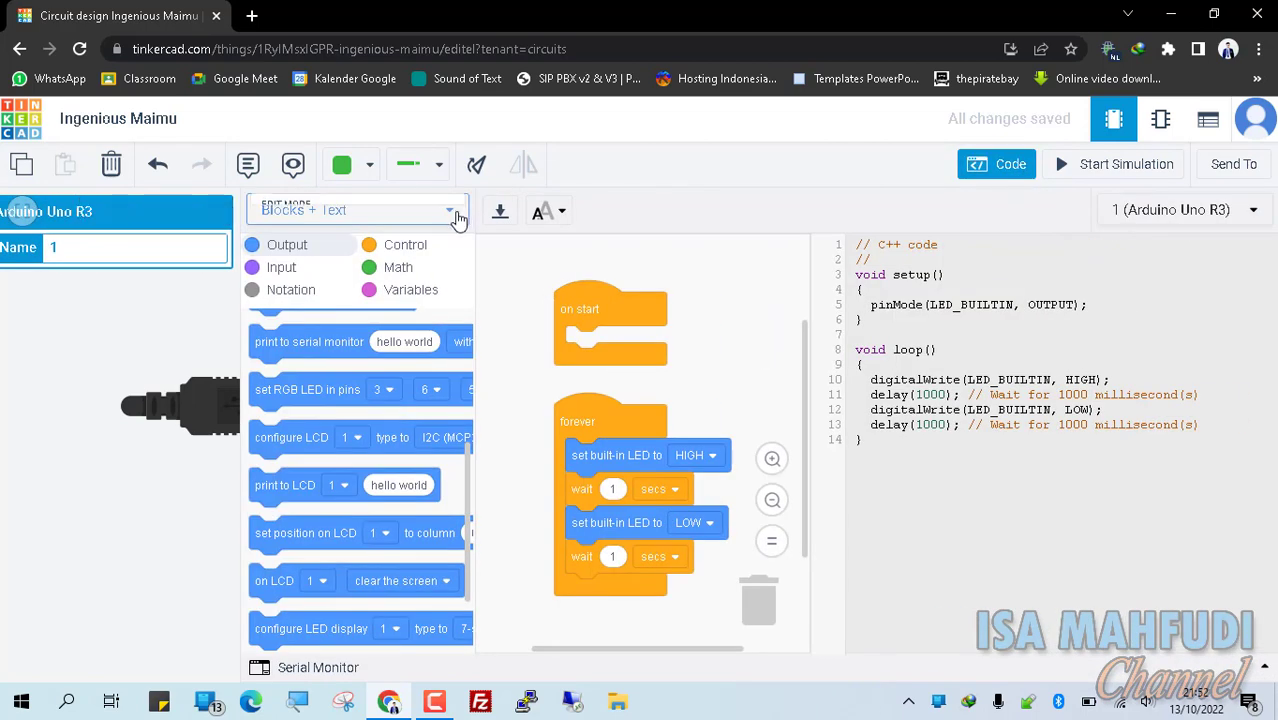
Step: Switch the code editor to Text mode, agreeing to discard the blocks, and highlight the whole default program for review
click(457, 218)
click(331, 280)
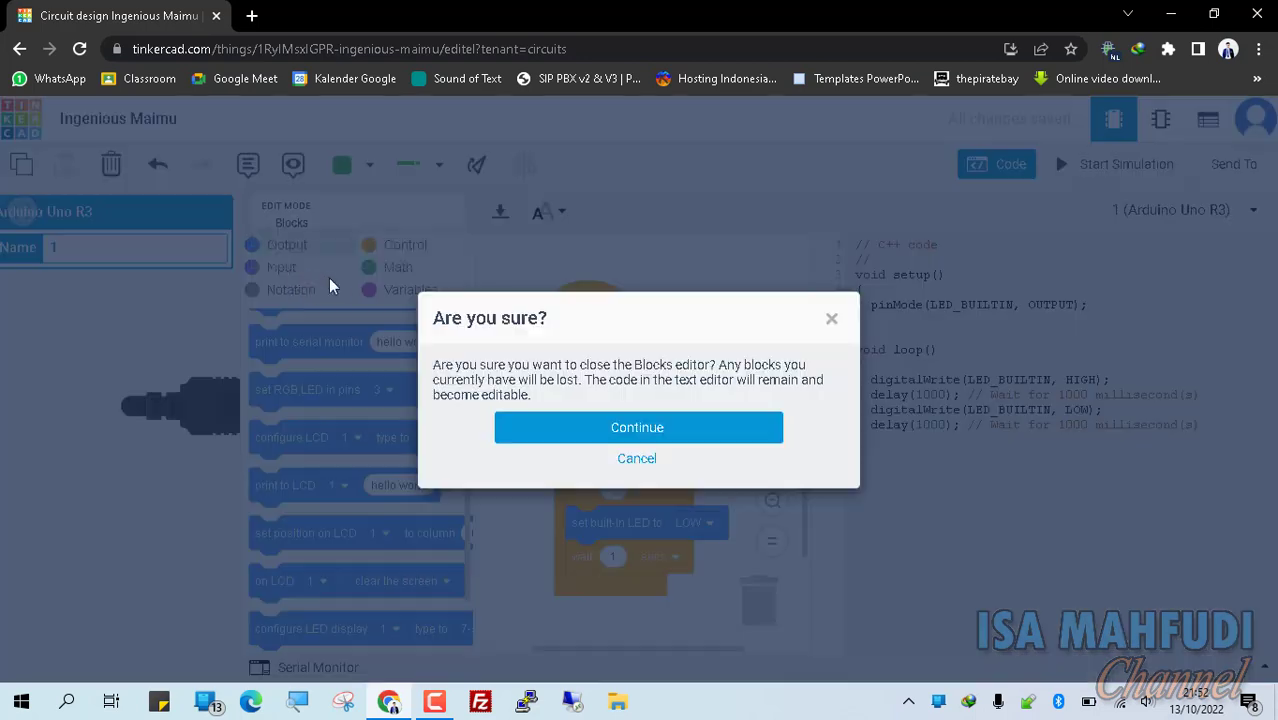
click(667, 433)
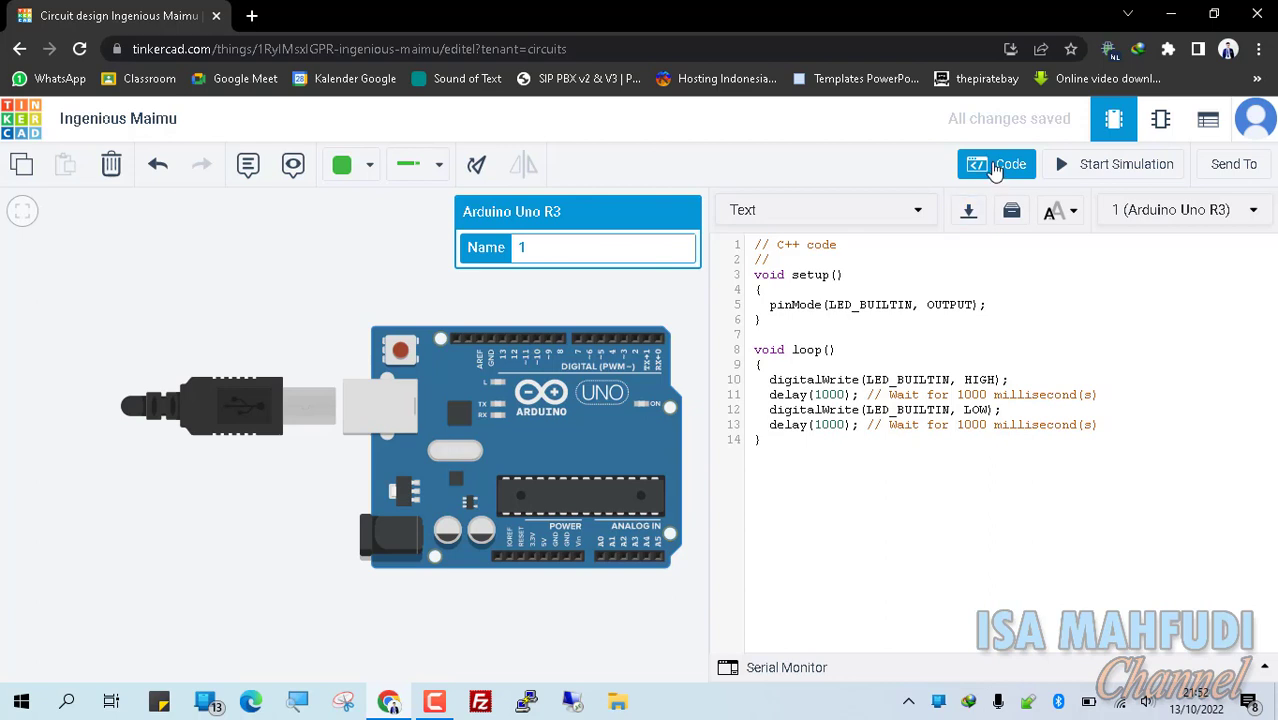
click(987, 165)
click(987, 165)
drag(908, 485, 765, 214)
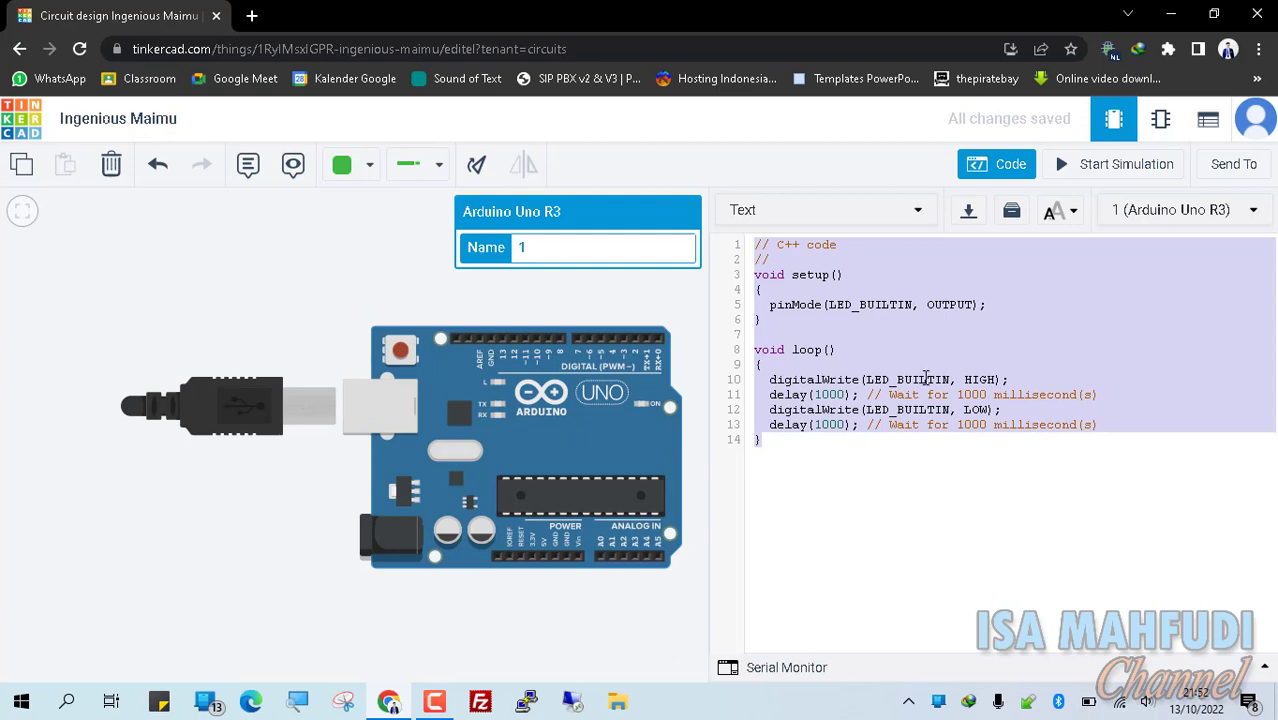
click(834, 456)
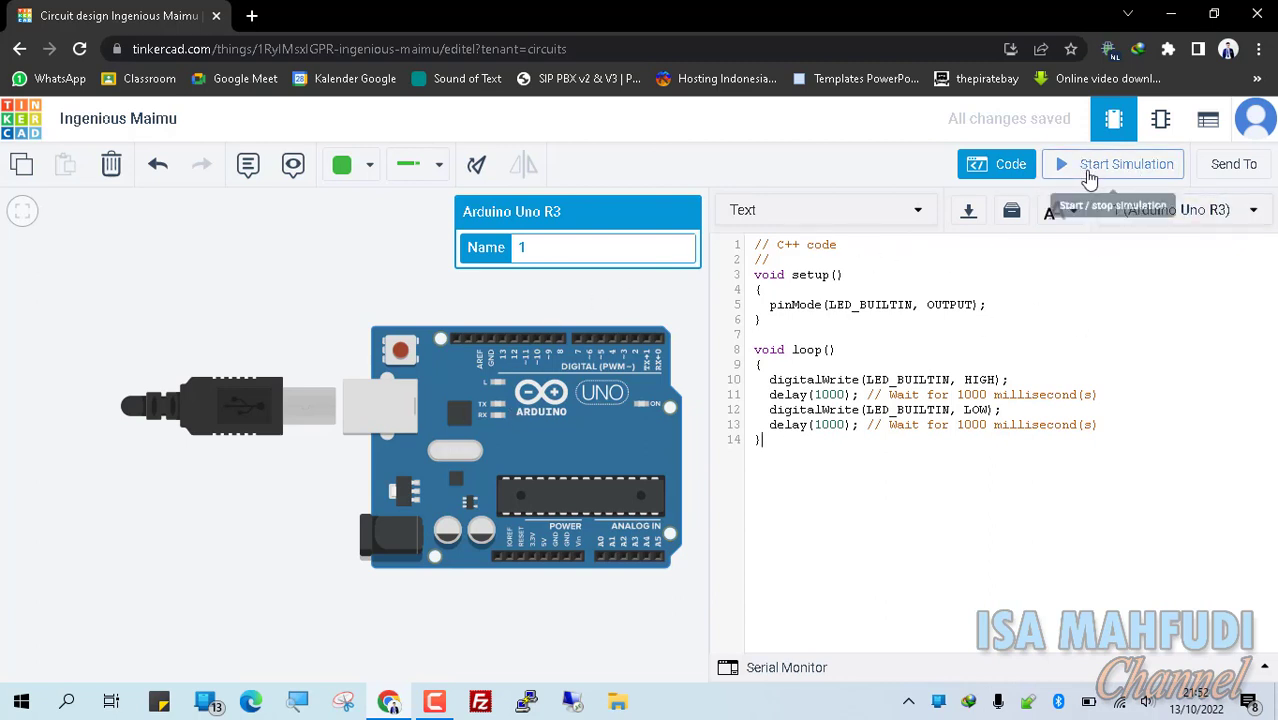
Step: Start the simulation and watch the built-in L LED on the Arduino board up close
click(1089, 177)
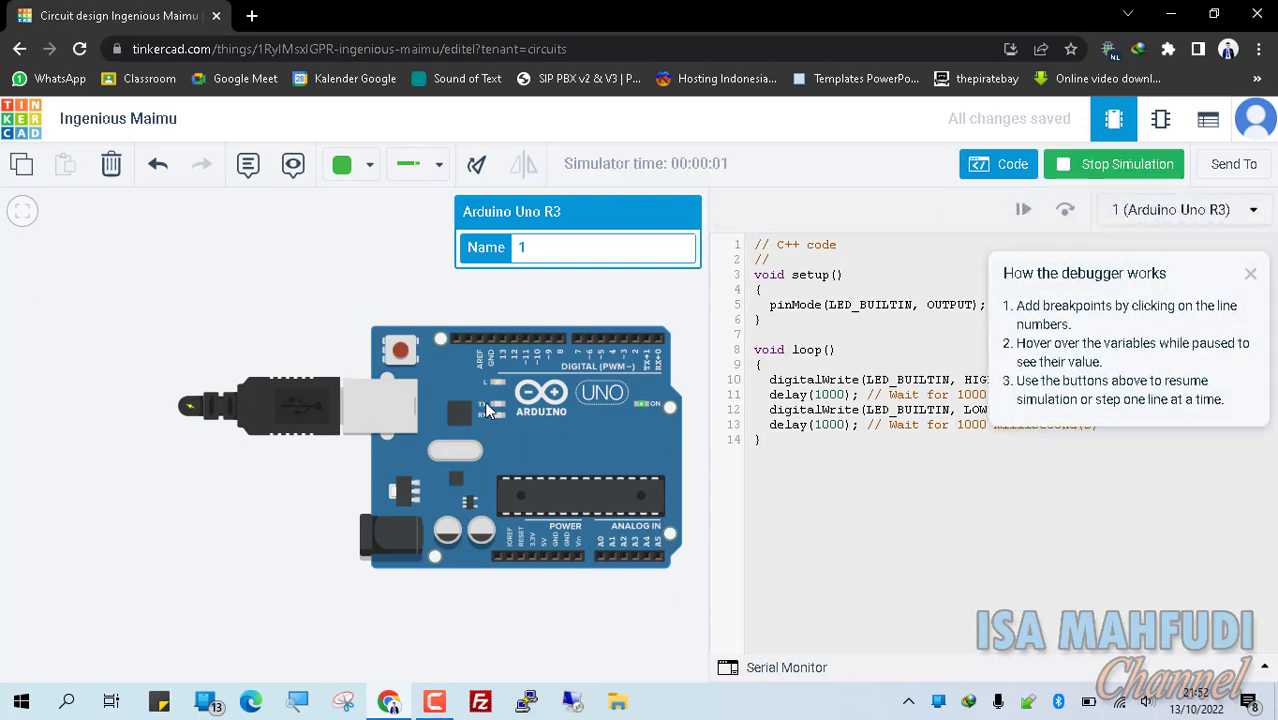
scroll(488, 405, up, 2)
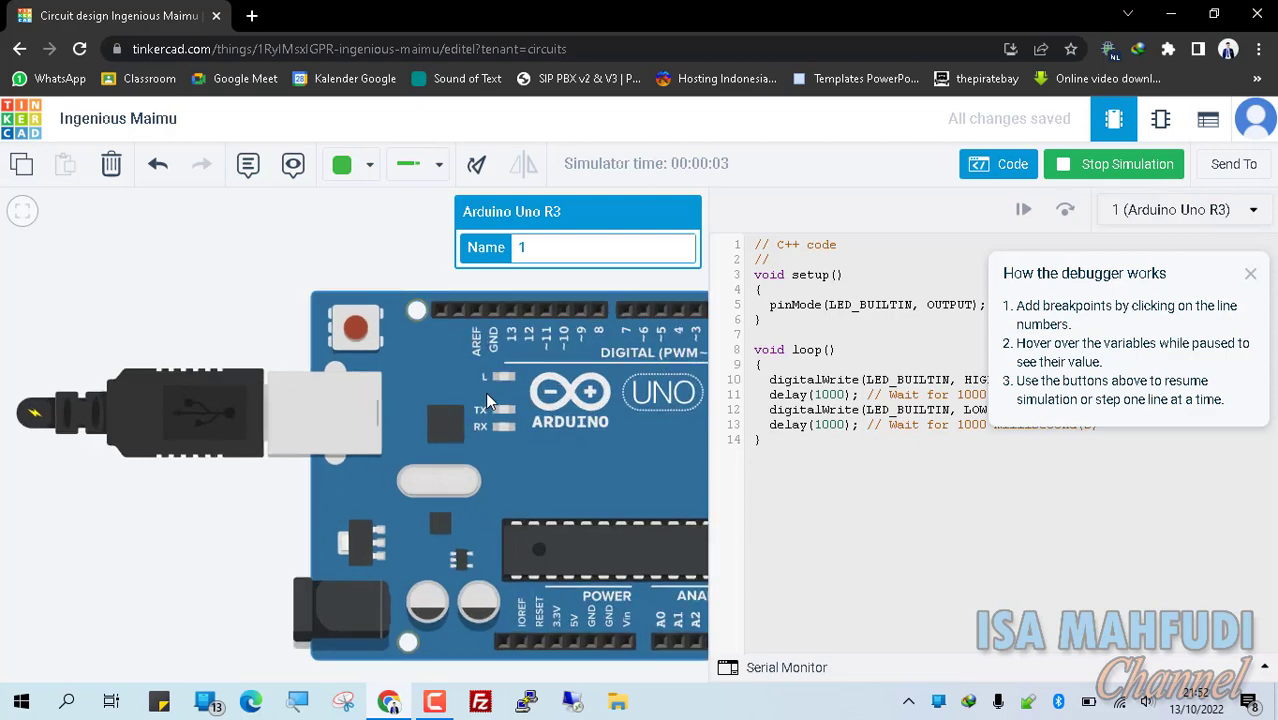
scroll(490, 400, up, 1)
scroll(510, 385, up, 1)
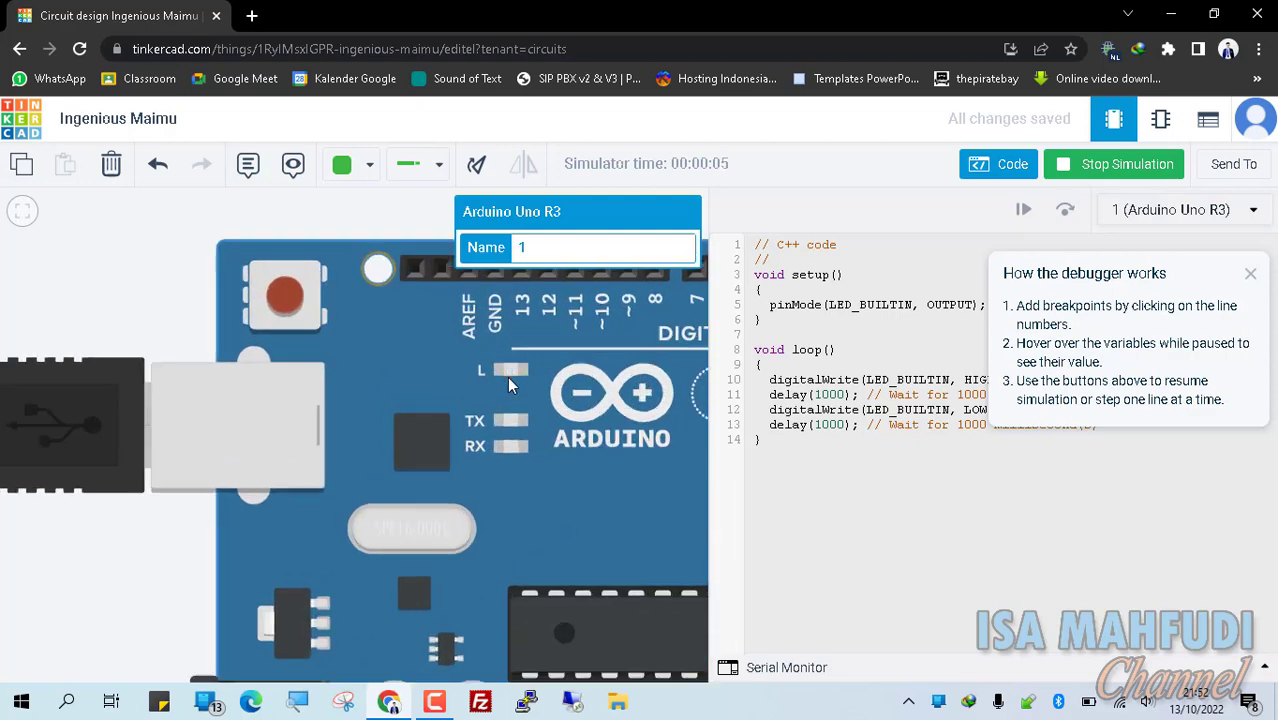
scroll(510, 385, down, 3)
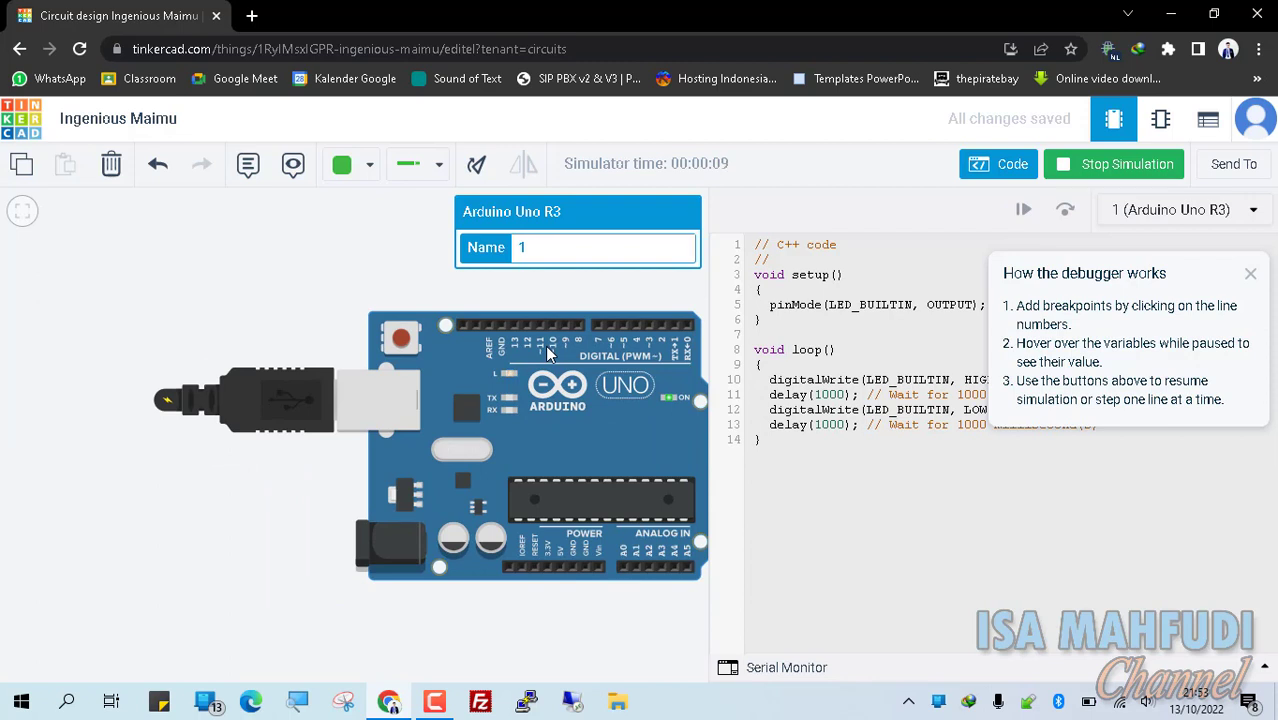
scroll(520, 378, up, 2)
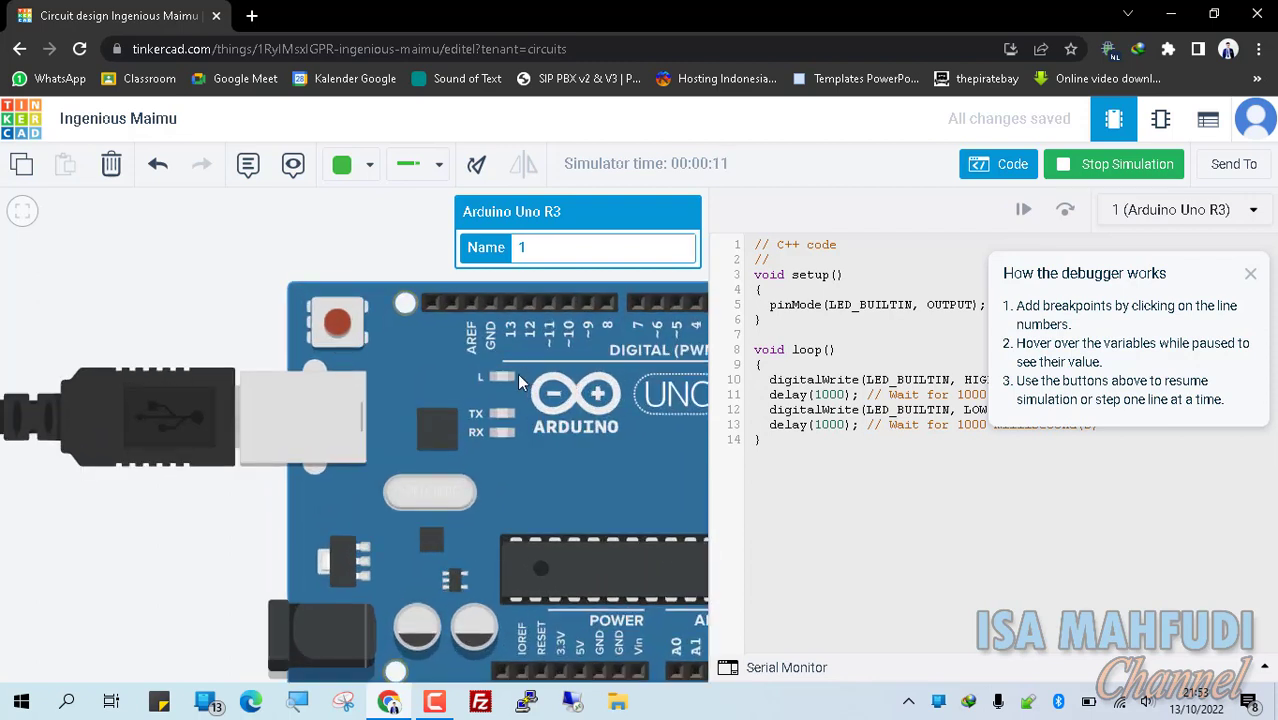
scroll(517, 386, up, 1)
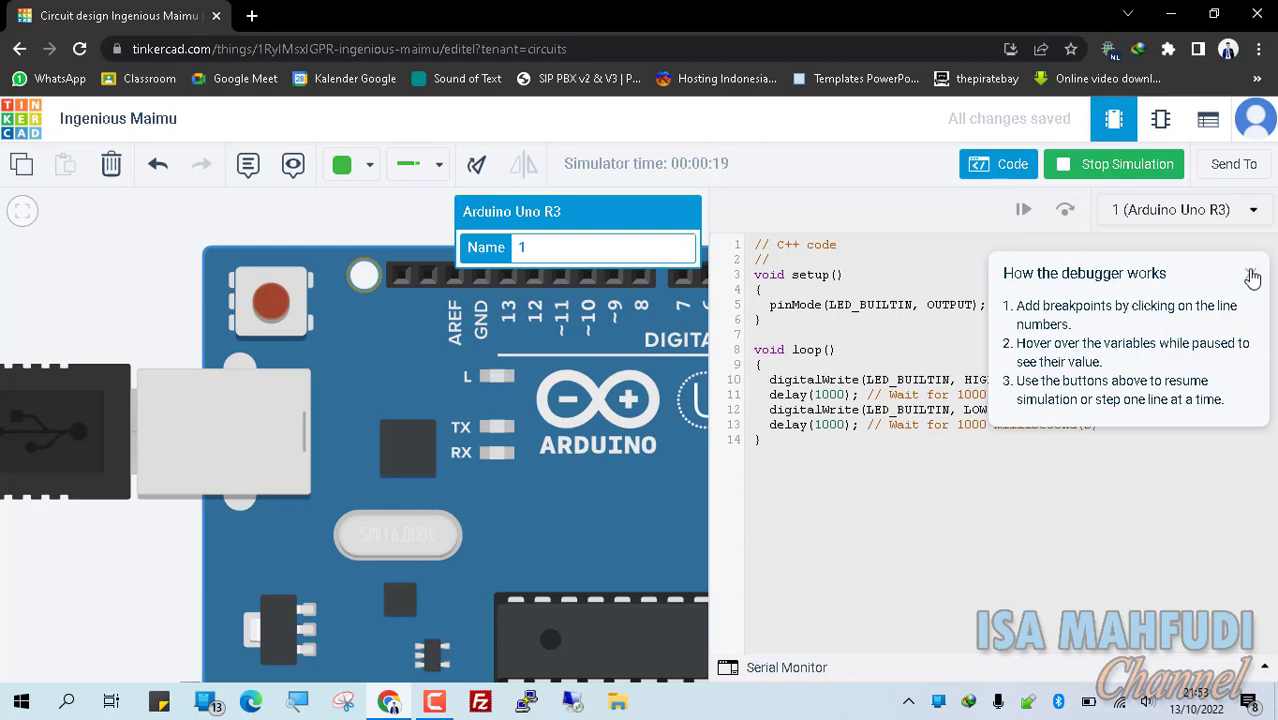
Step: Dismiss the debugger help and highlight the entire program code
click(1250, 273)
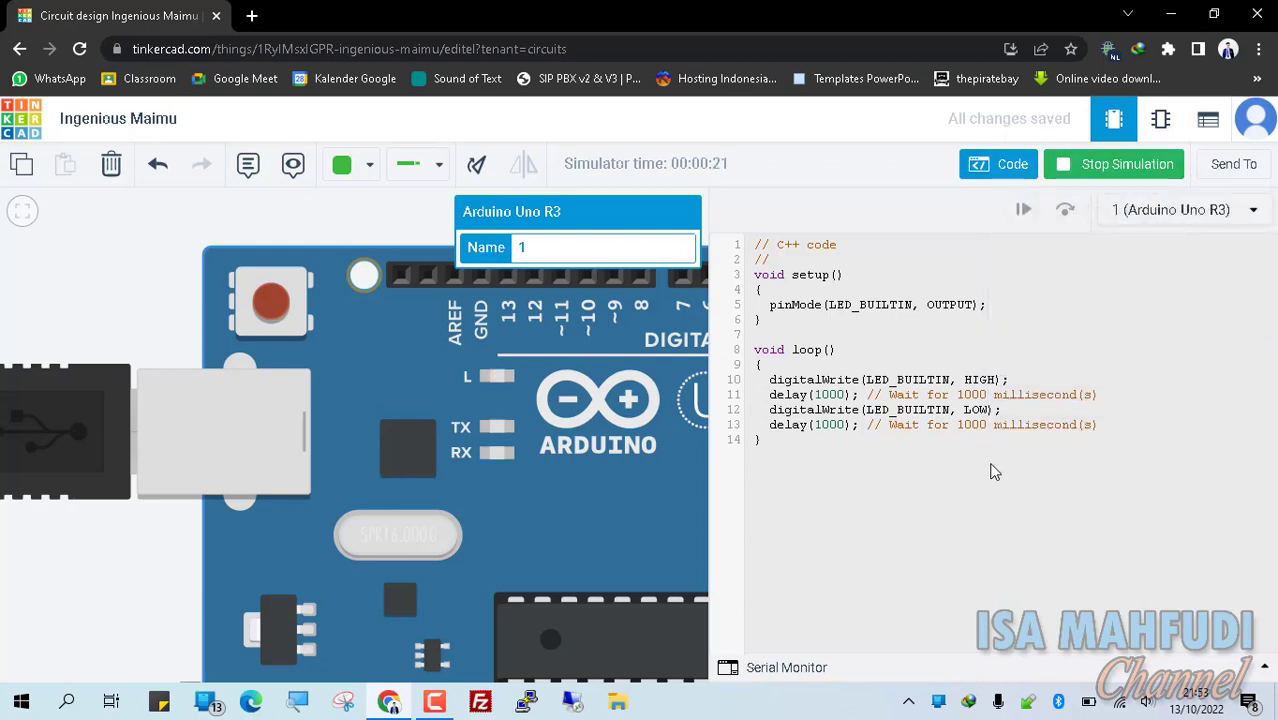
drag(993, 471, 733, 245)
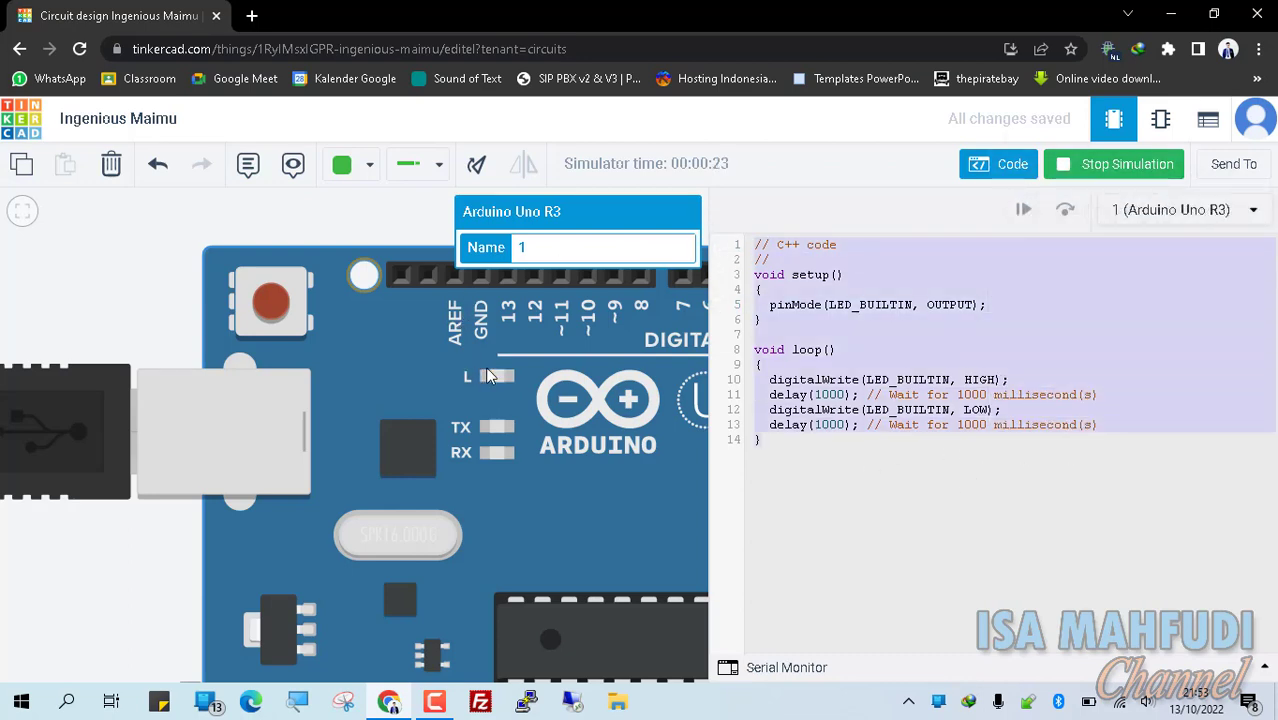
Step: Stop the running simulation and hide the code editor to show the component library again
scroll(487, 372, down, 2)
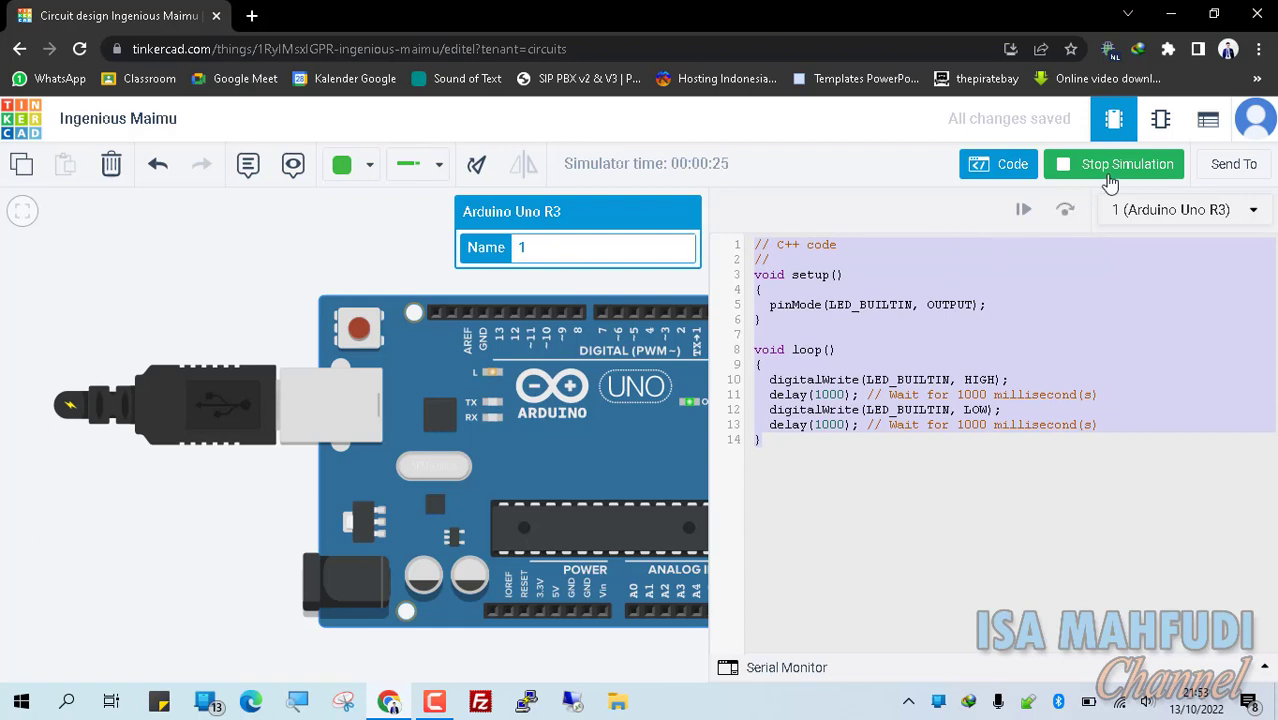
click(1108, 170)
click(1010, 168)
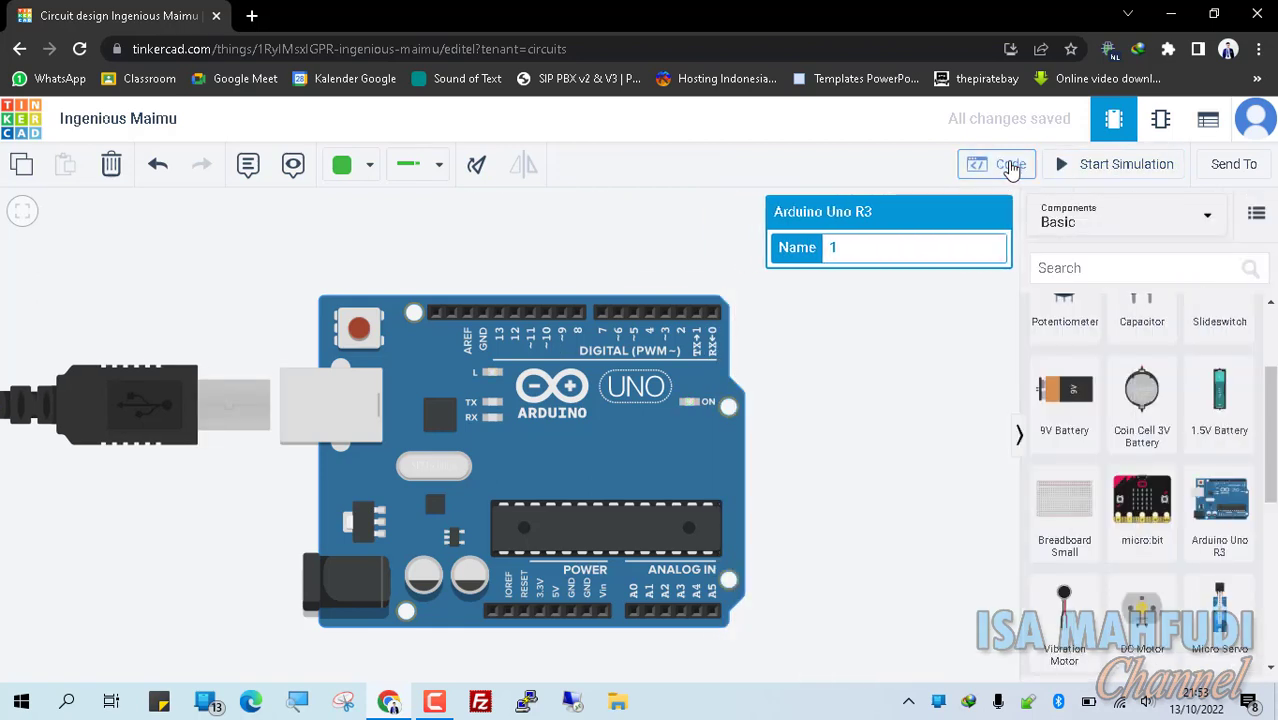
Step: Browse the Basic components and place a red LED just above the Arduino's GND and 13 pins
scroll(1205, 380, down, 3)
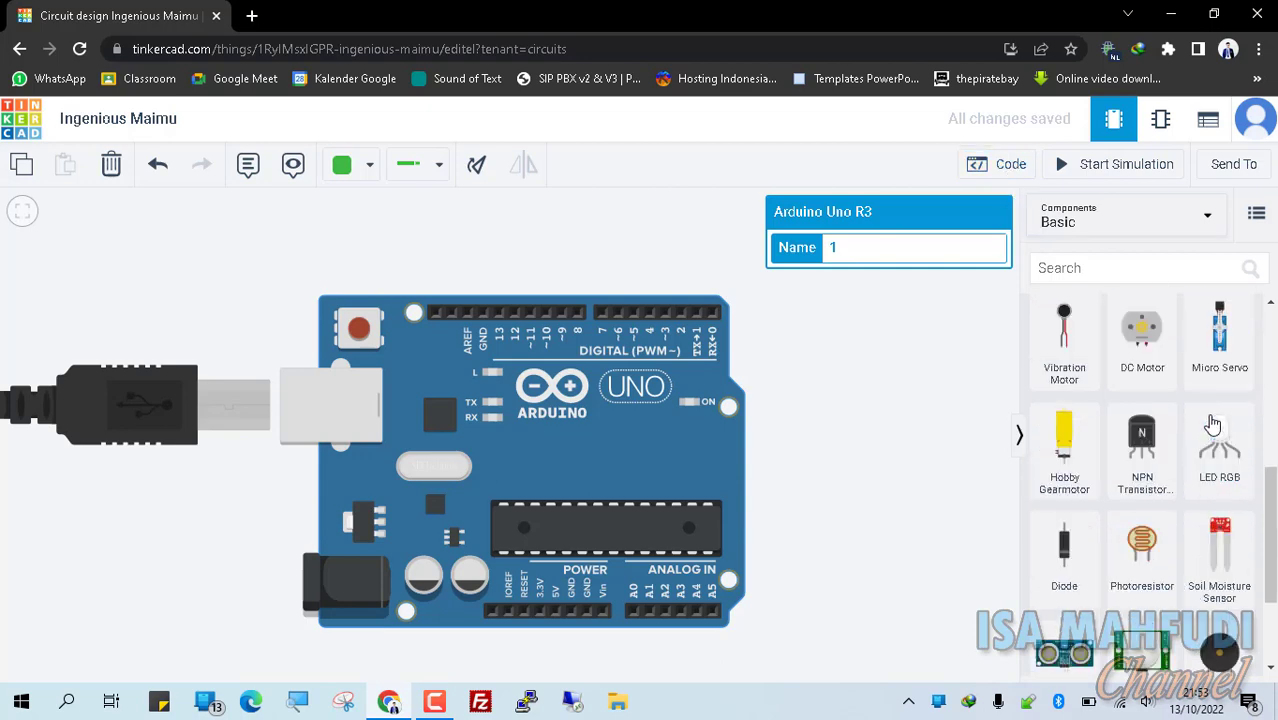
scroll(1225, 508, down, 3)
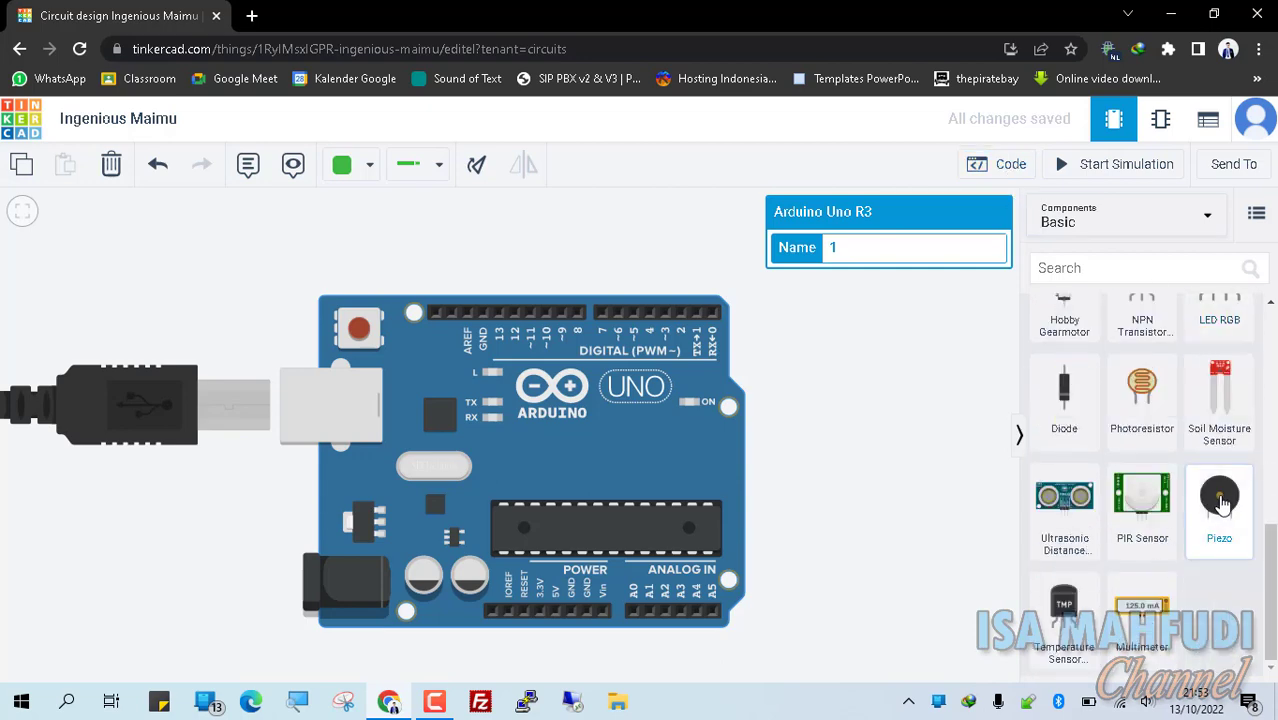
scroll(1222, 505, up, 1)
scroll(1221, 506, up, 2)
scroll(1219, 510, up, 1)
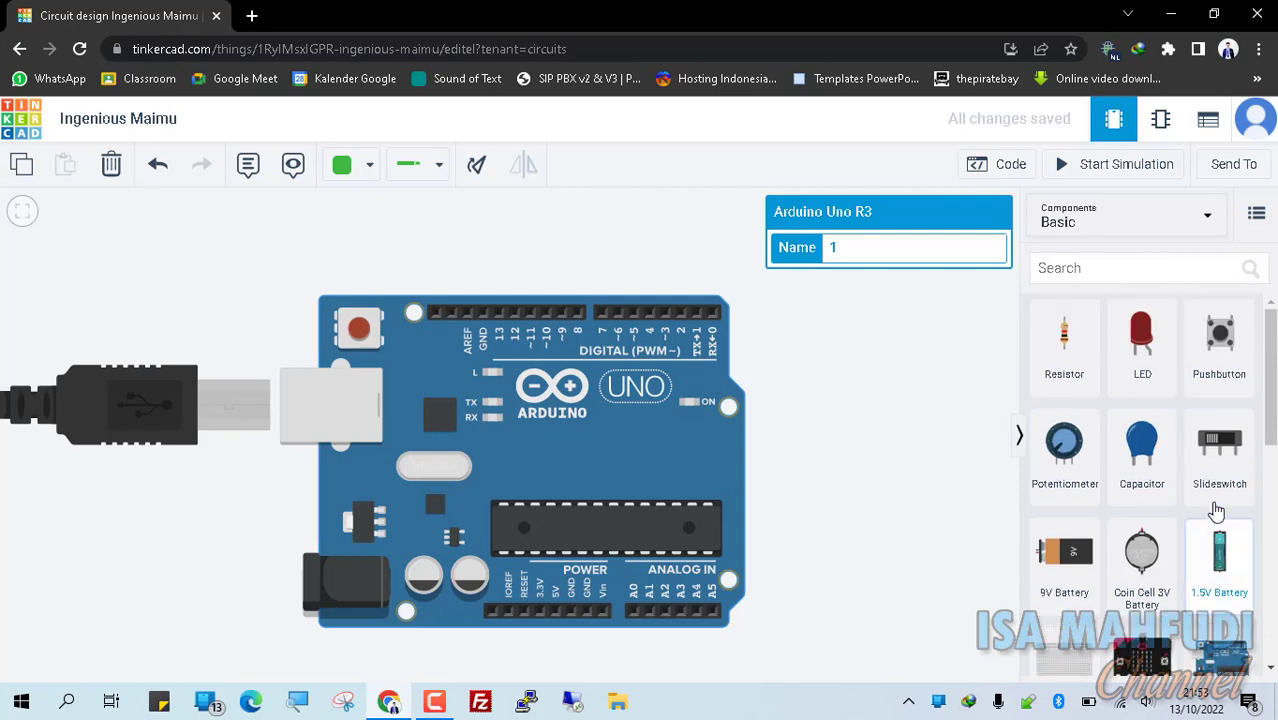
drag(1141, 335, 497, 240)
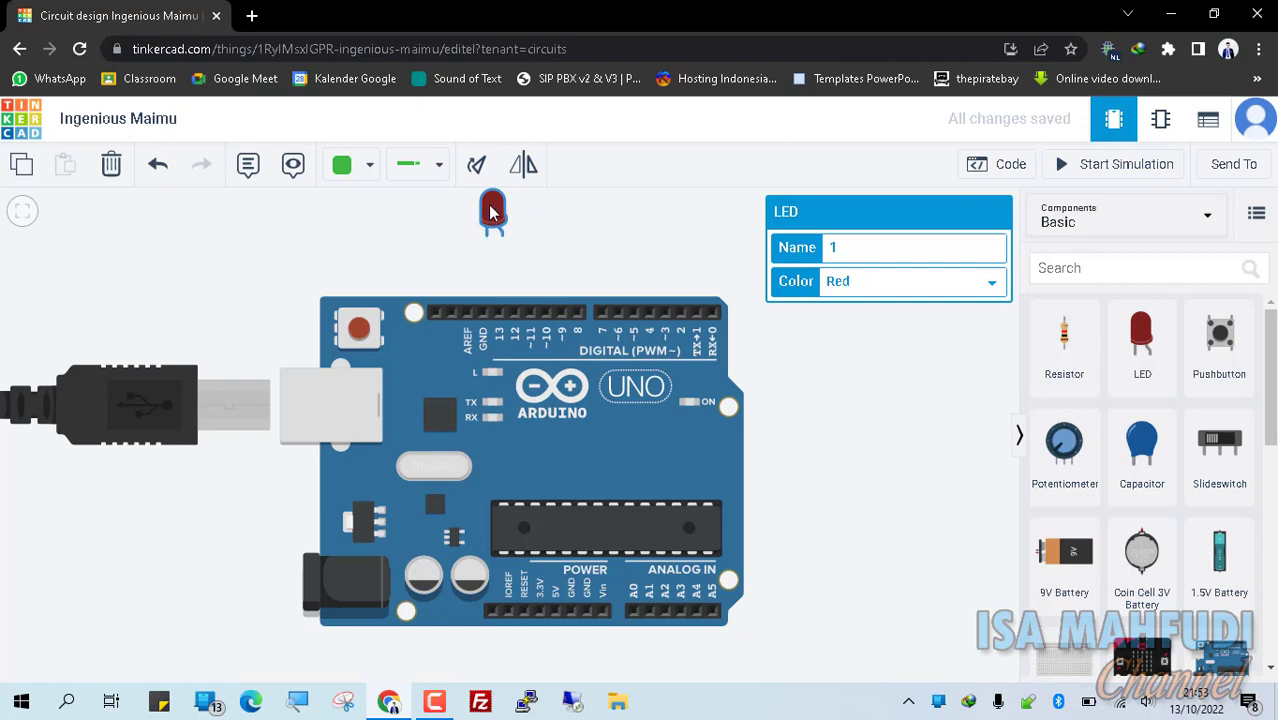
drag(490, 210, 482, 204)
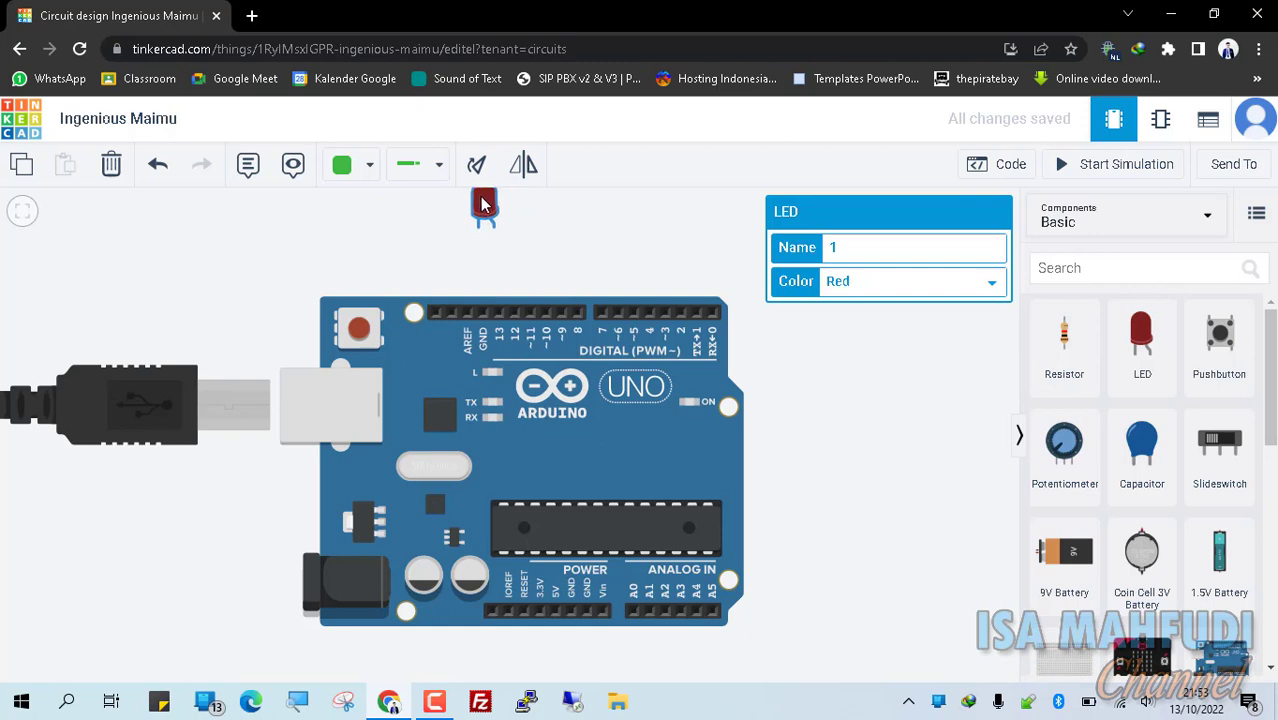
Step: Wire Arduino pin 13 to the LED's anode and the neighbouring GND pin to its cathode
click(499, 314)
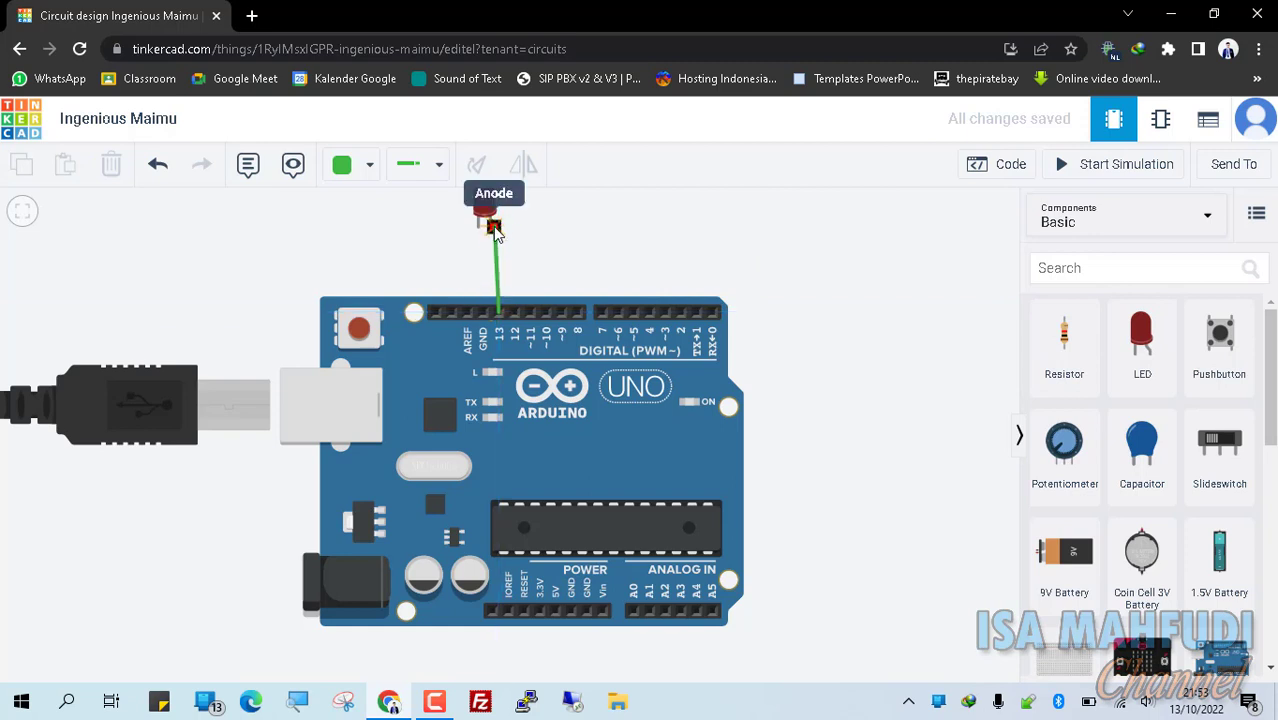
click(494, 227)
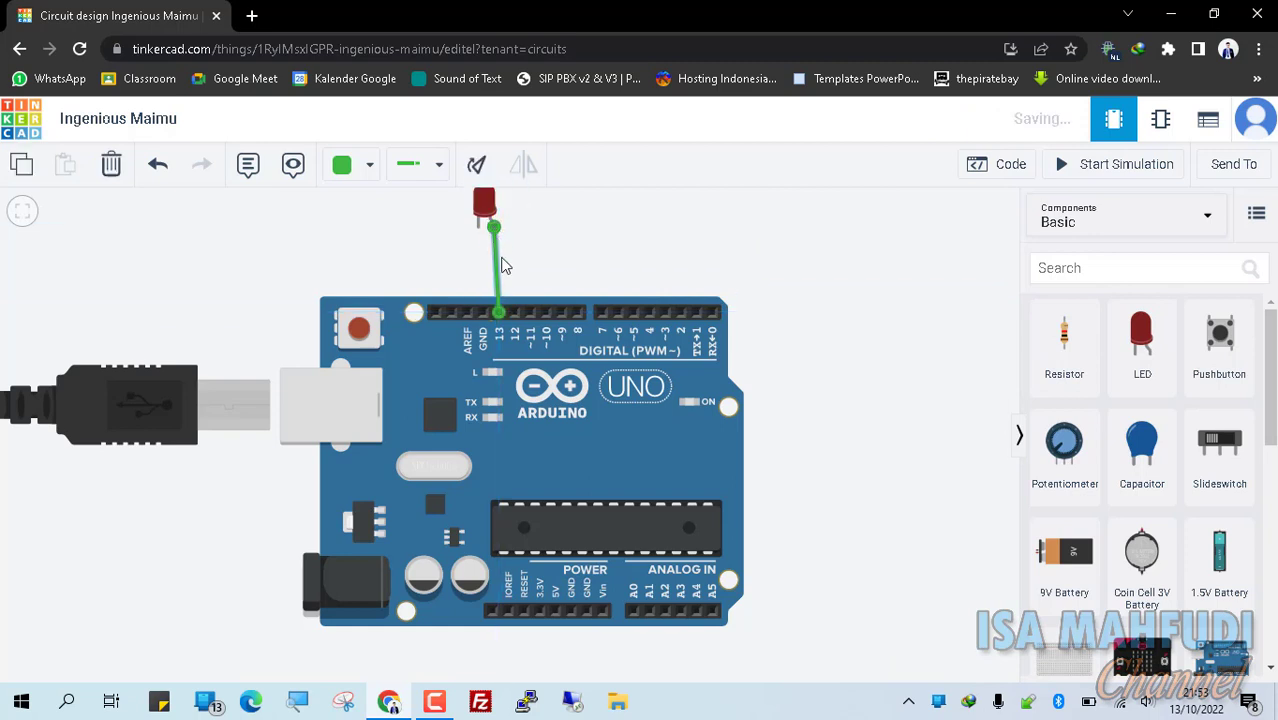
click(481, 316)
click(480, 228)
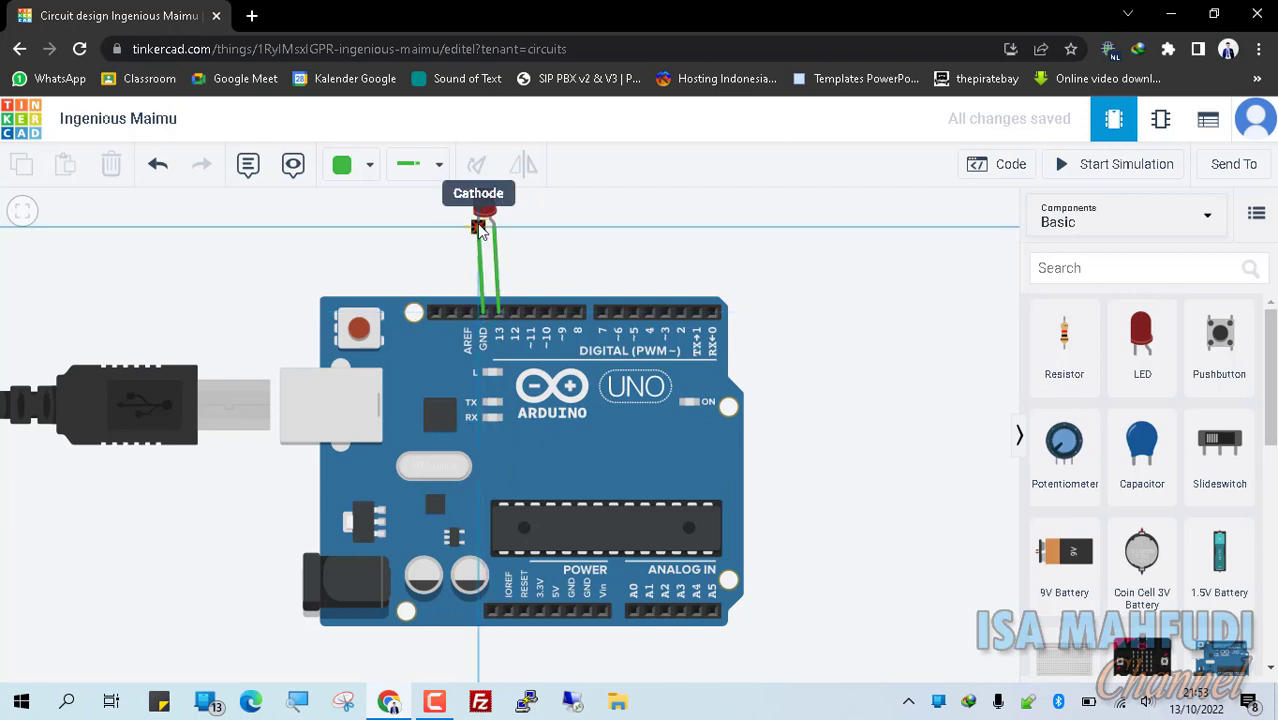
Step: Change the color of the wire between pin 13 and the LED's anode to red
click(494, 274)
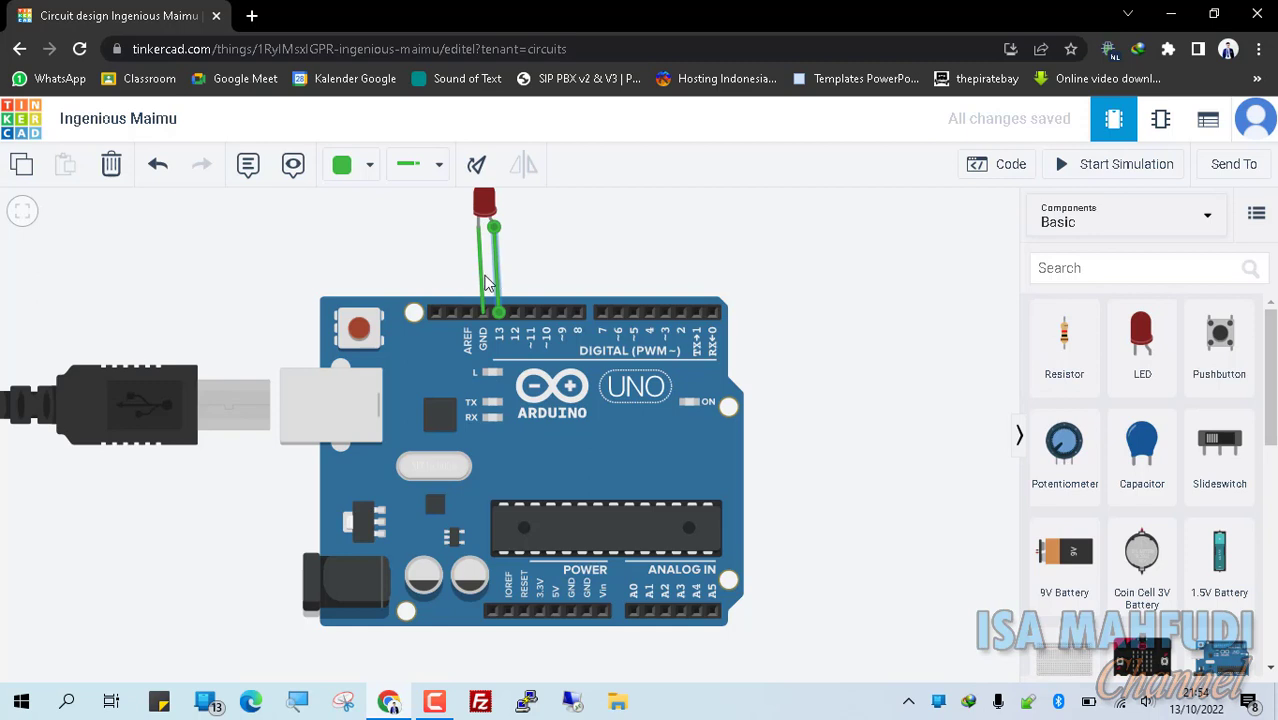
click(477, 285)
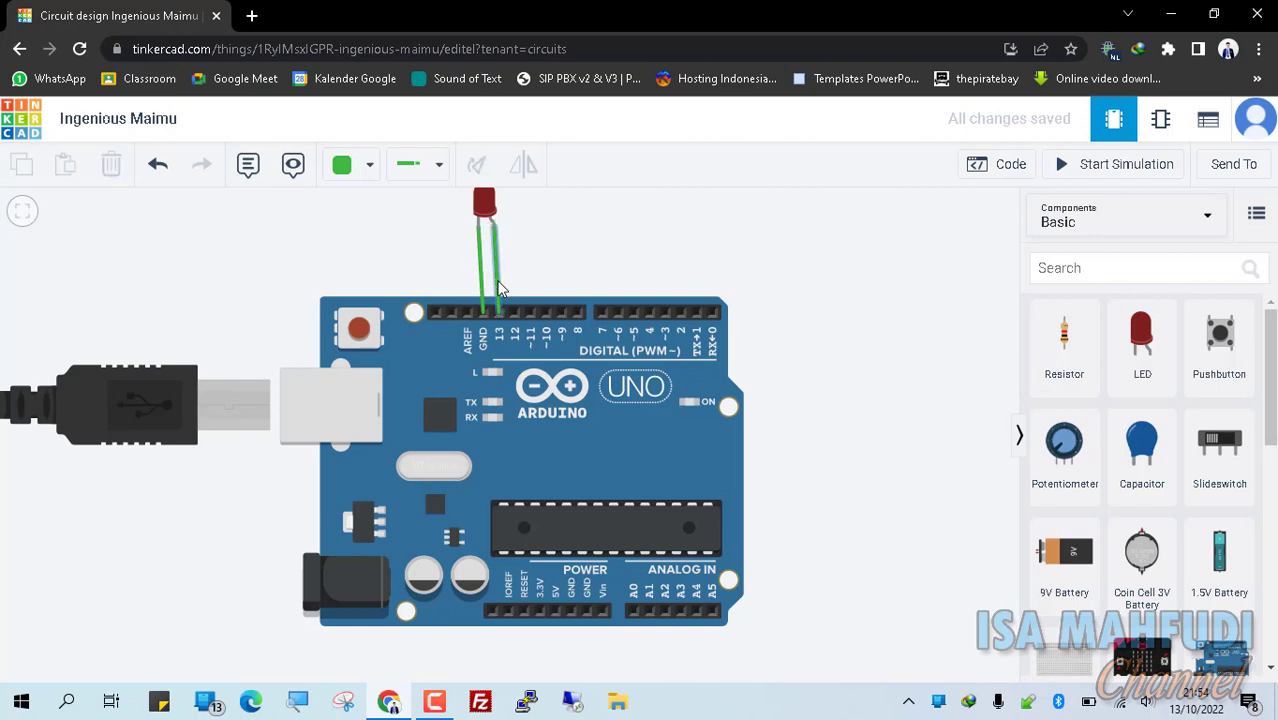
click(498, 289)
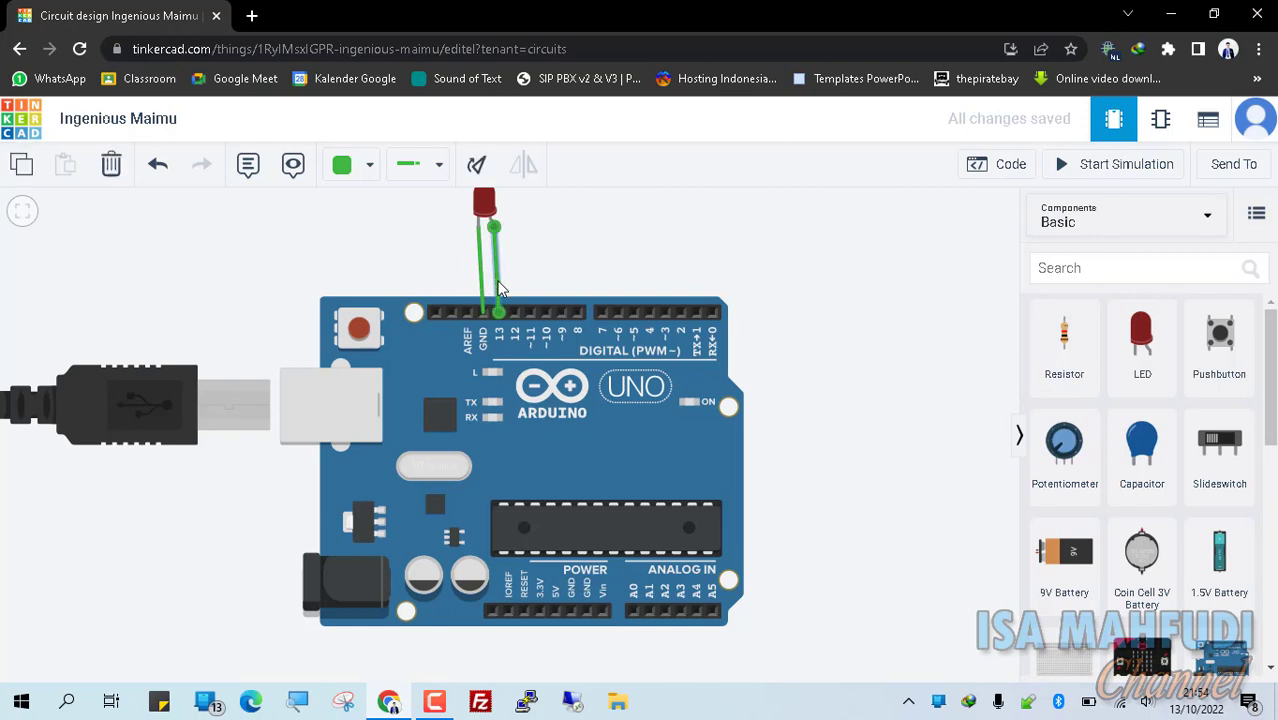
click(363, 172)
click(375, 260)
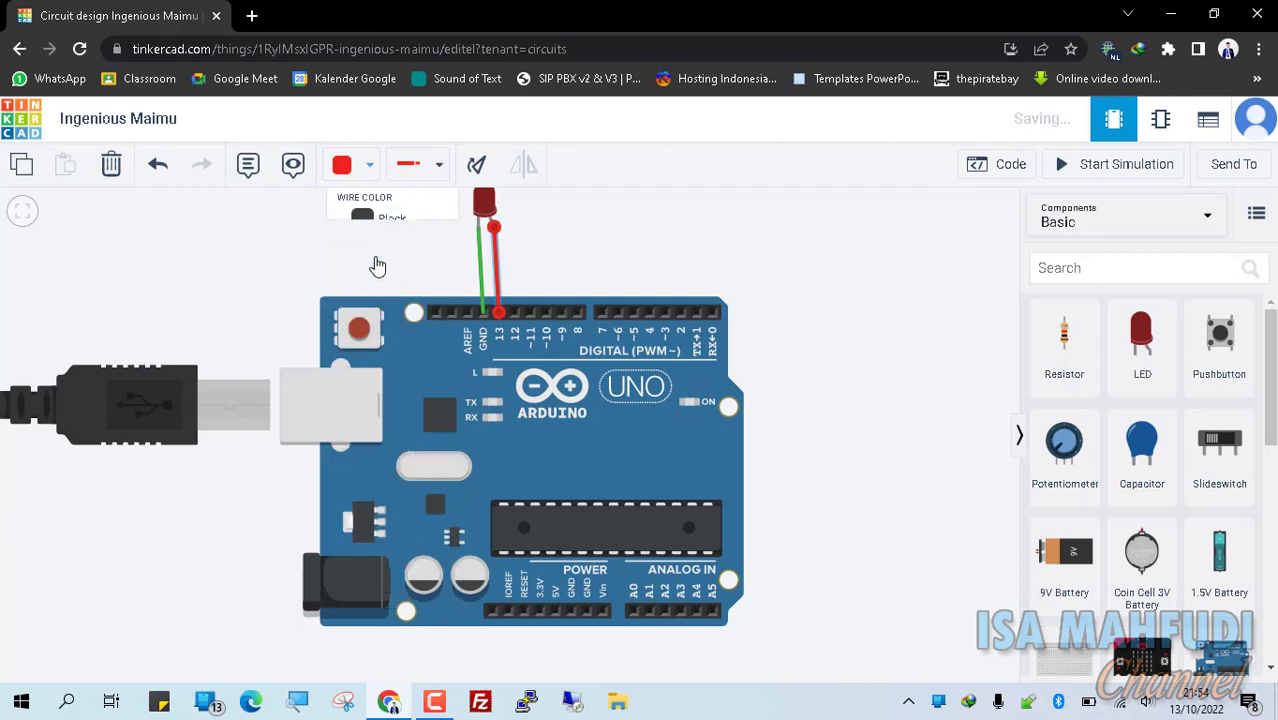
click(431, 240)
Step: Change the color of the wire between GND and the LED's cathode to black
click(481, 262)
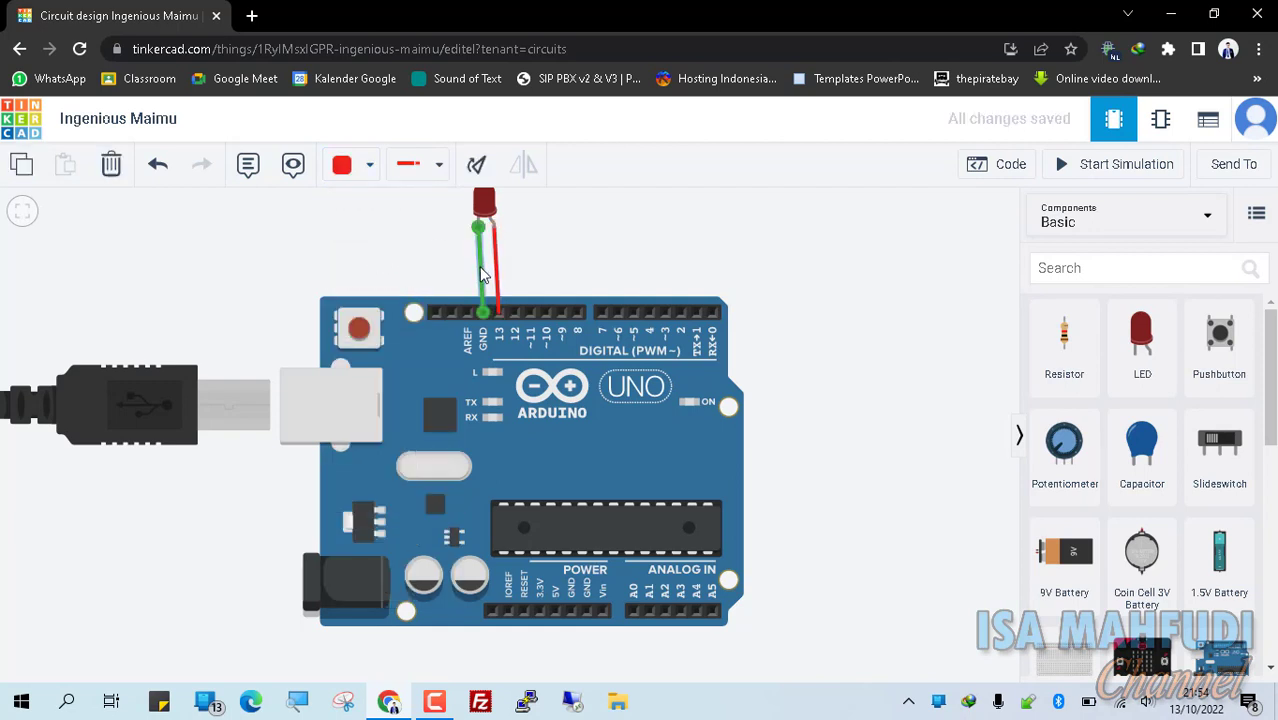
click(364, 166)
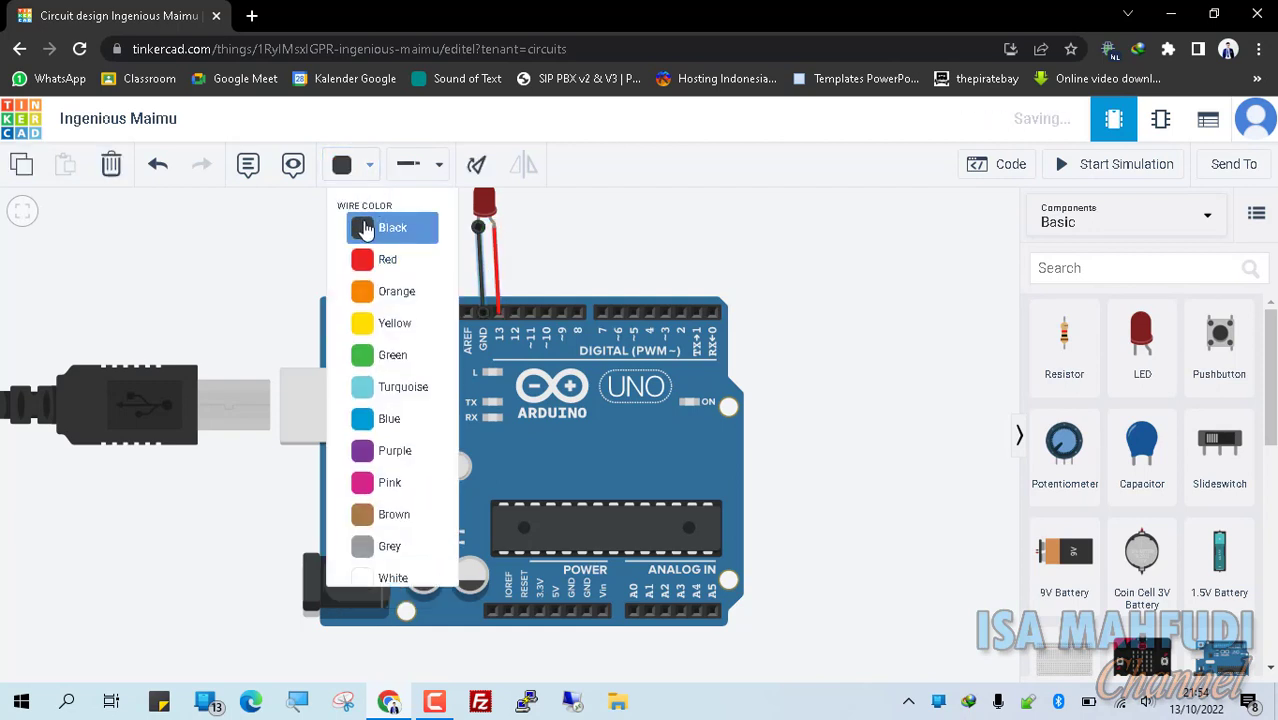
click(368, 223)
click(604, 259)
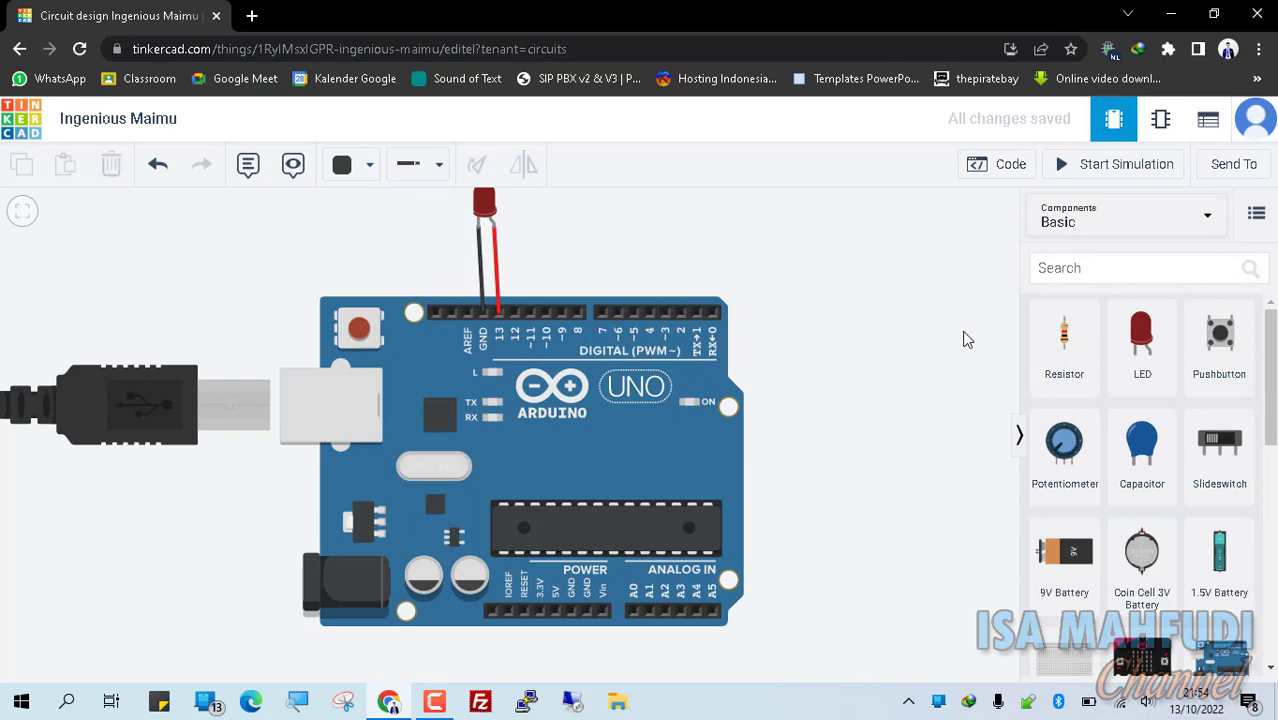
Step: Run the simulation to observe the external LED on pin 13, and stop it again
scroll(745, 275, down, 1)
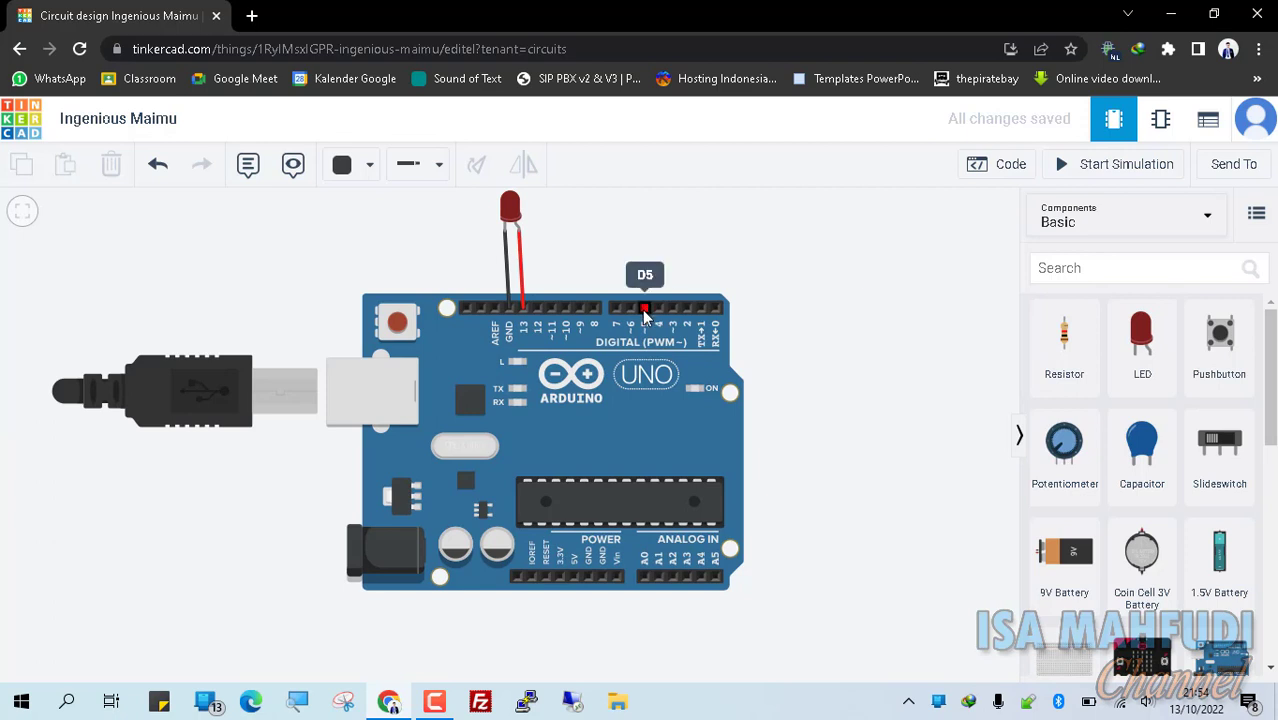
click(1120, 170)
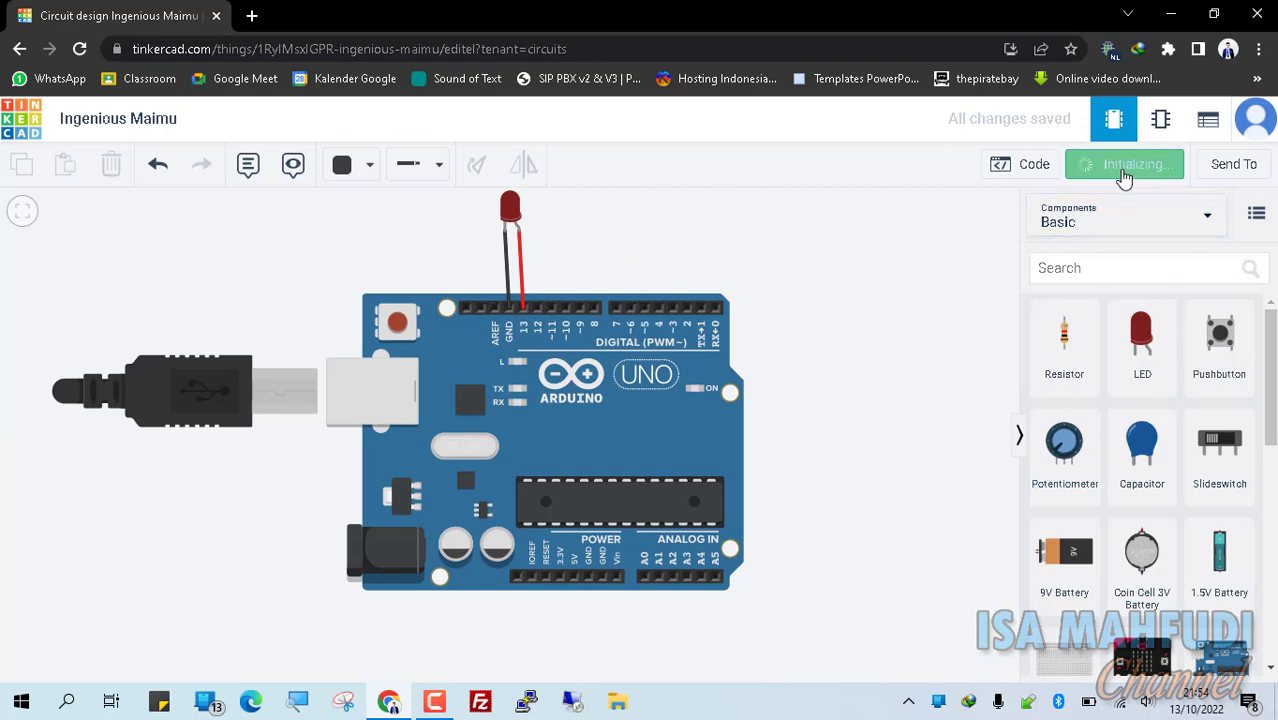
click(510, 210)
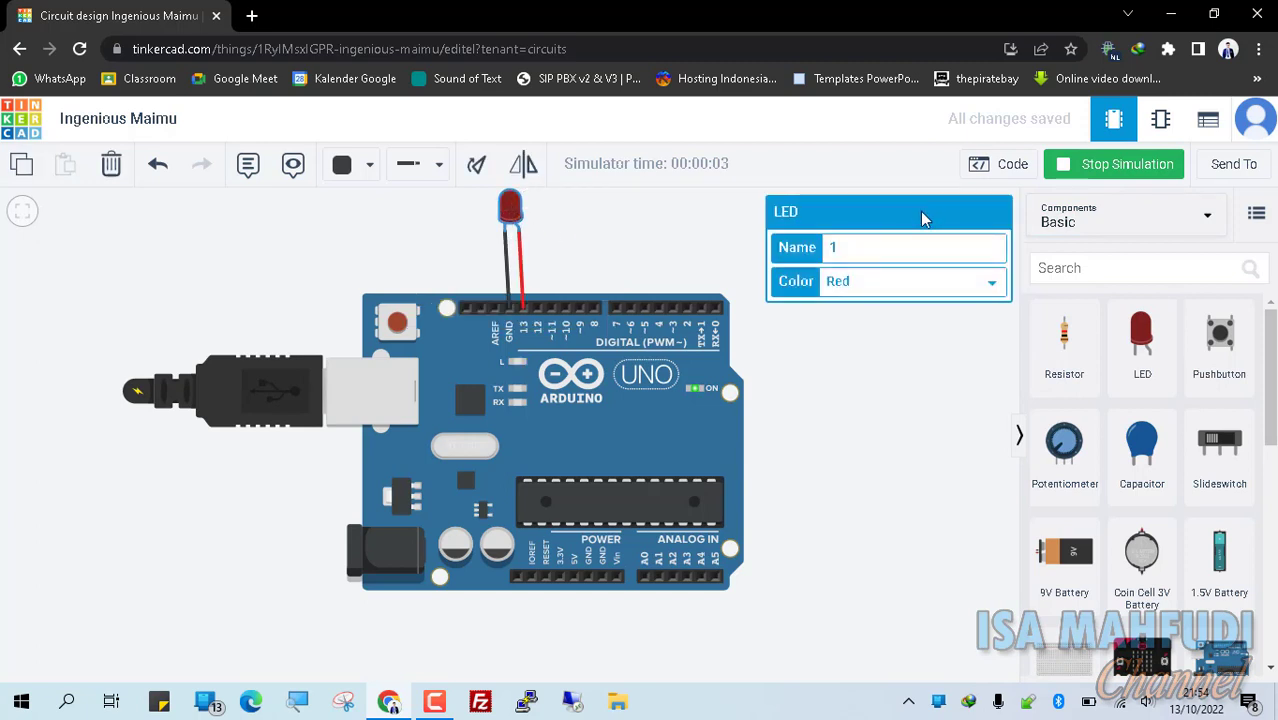
click(624, 263)
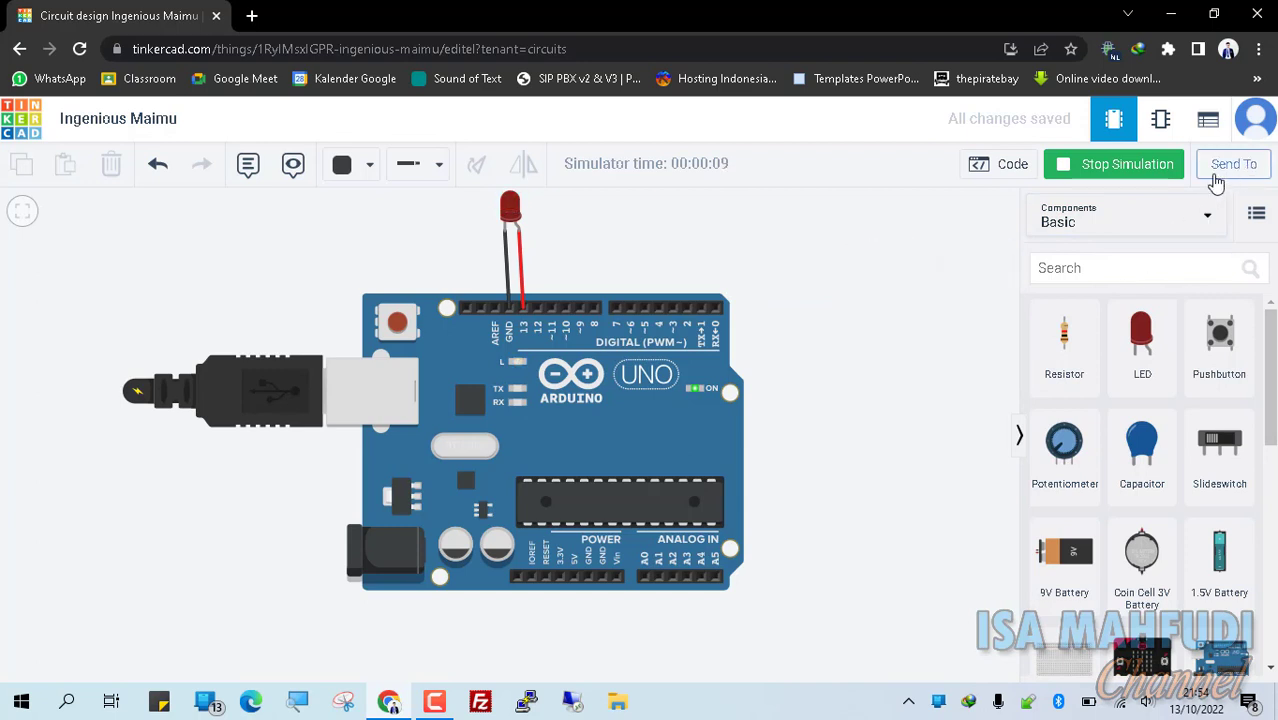
click(1140, 167)
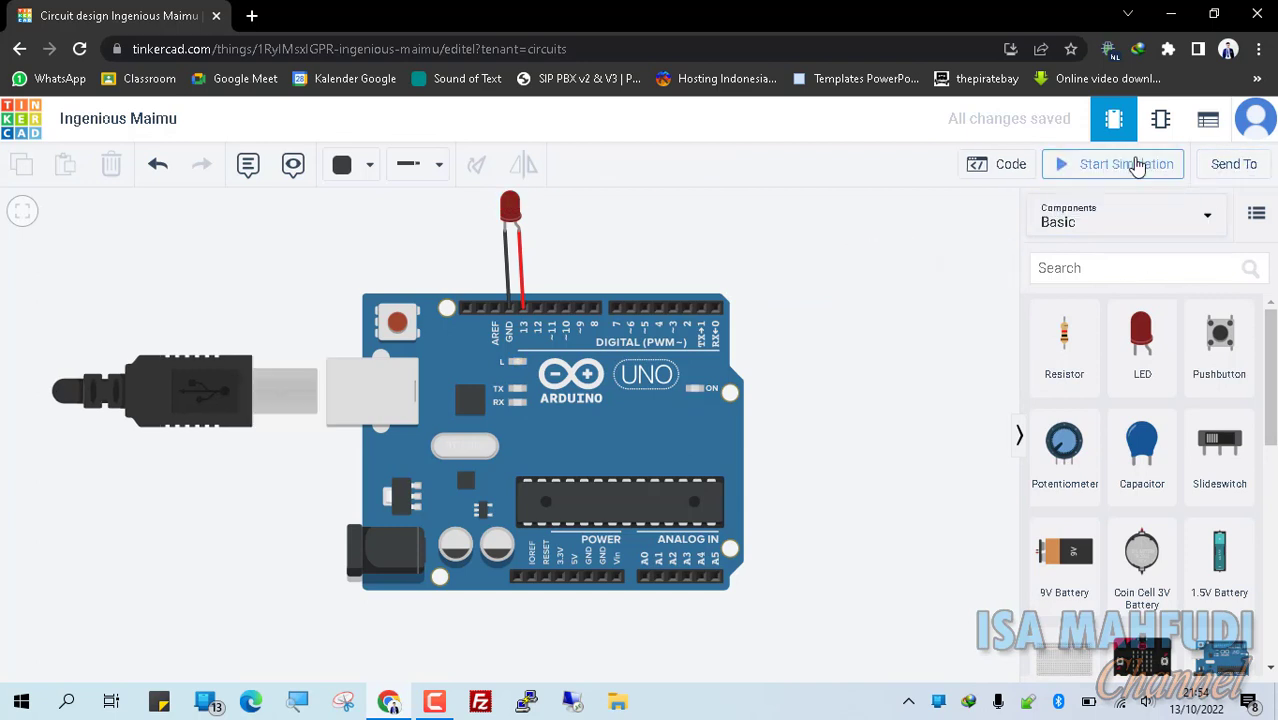
Step: Open the Arduino code and change the delay after the HIGH write to 2000
click(1011, 165)
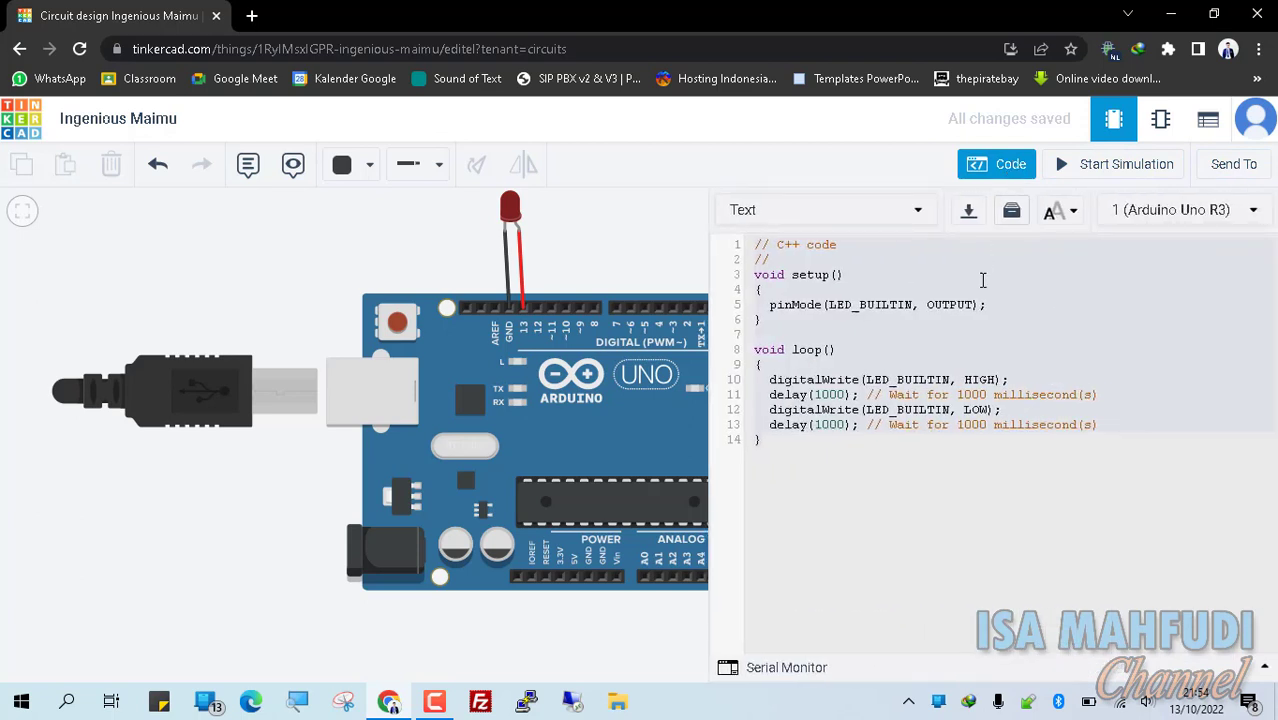
click(822, 406)
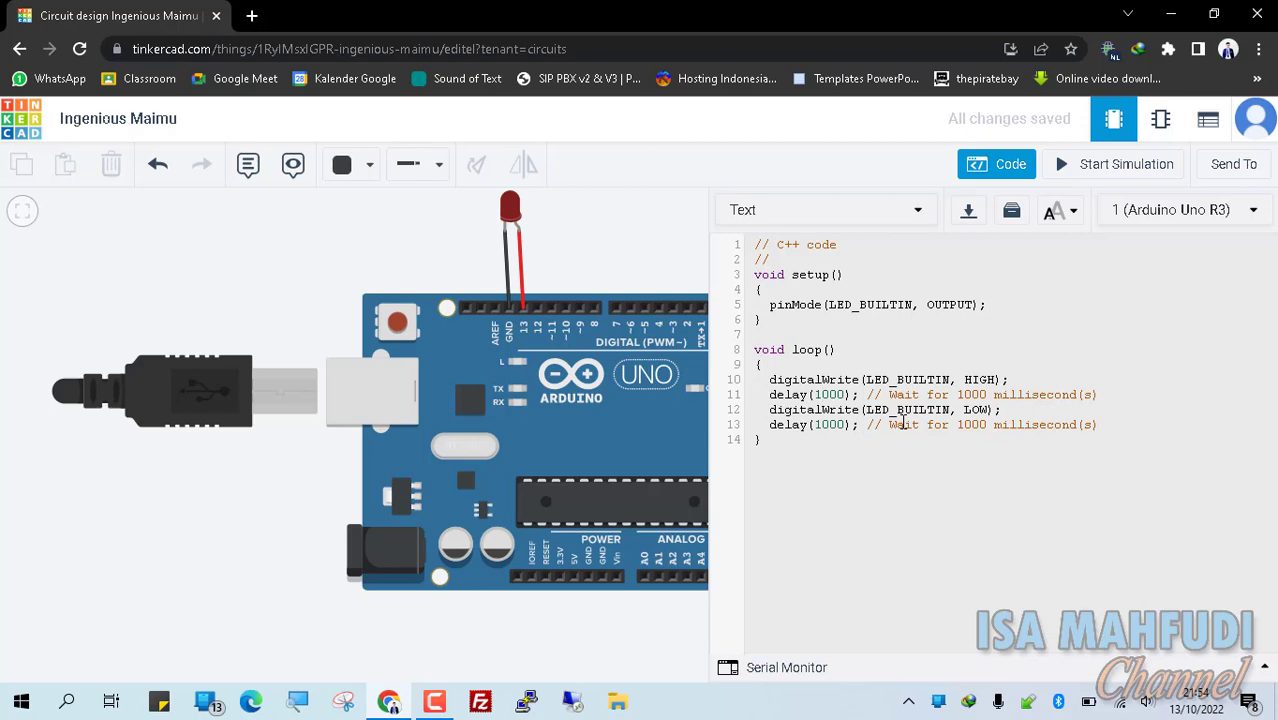
key(BackSpace)
text(2)
Step: Simulate the edited program to watch the LED's new blink timing, and stop the simulation
click(1129, 167)
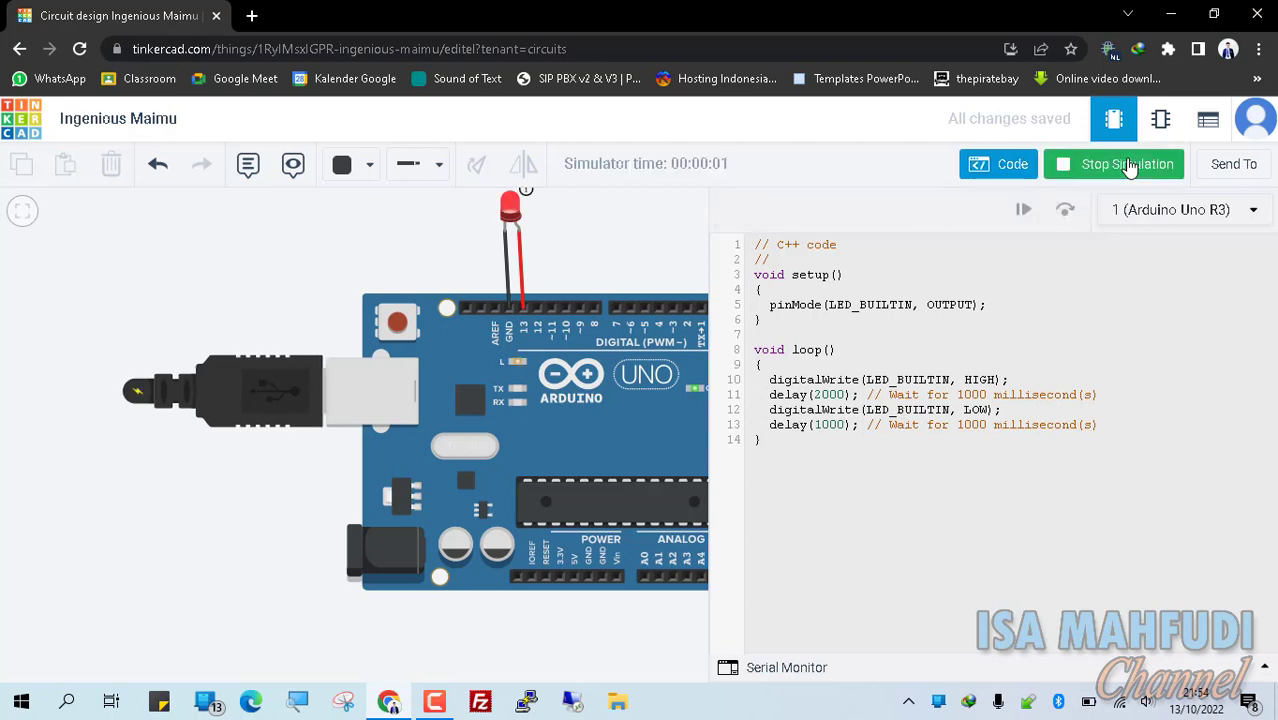
mouse_move(517, 214)
click(1100, 170)
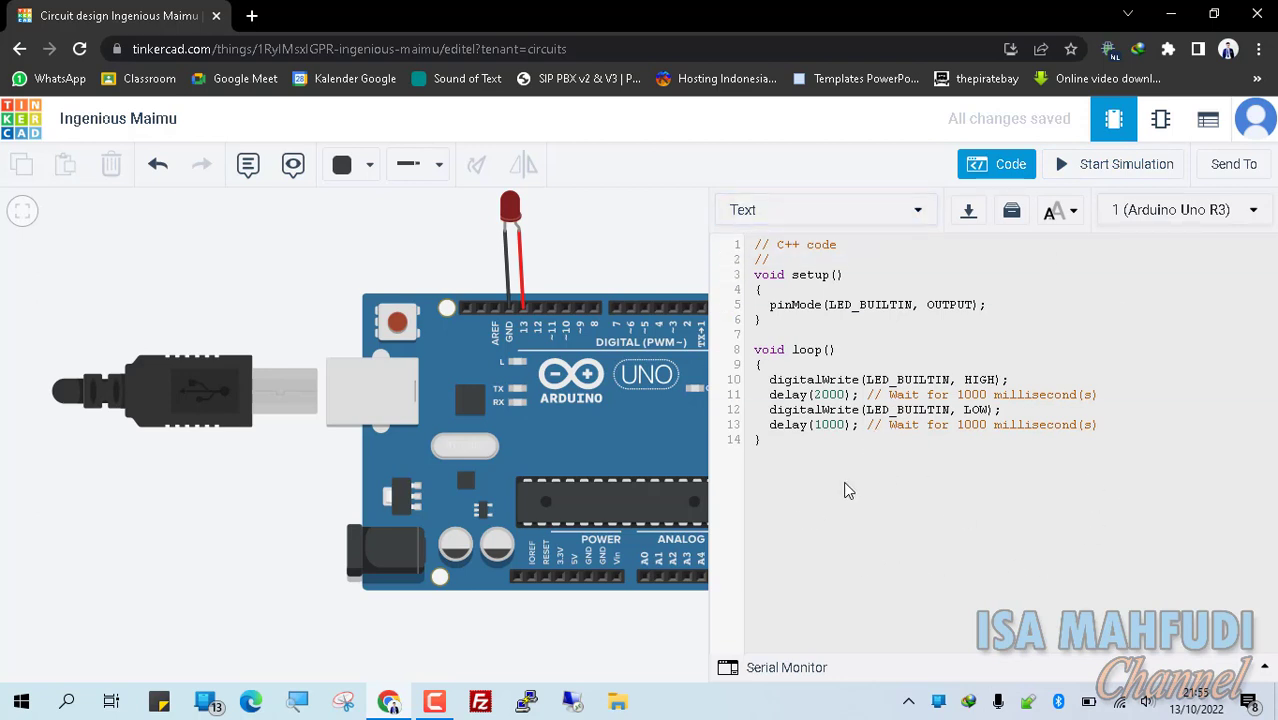
Step: Download the program as an .ino file and open it in the Arduino IDE for a brief review
click(969, 226)
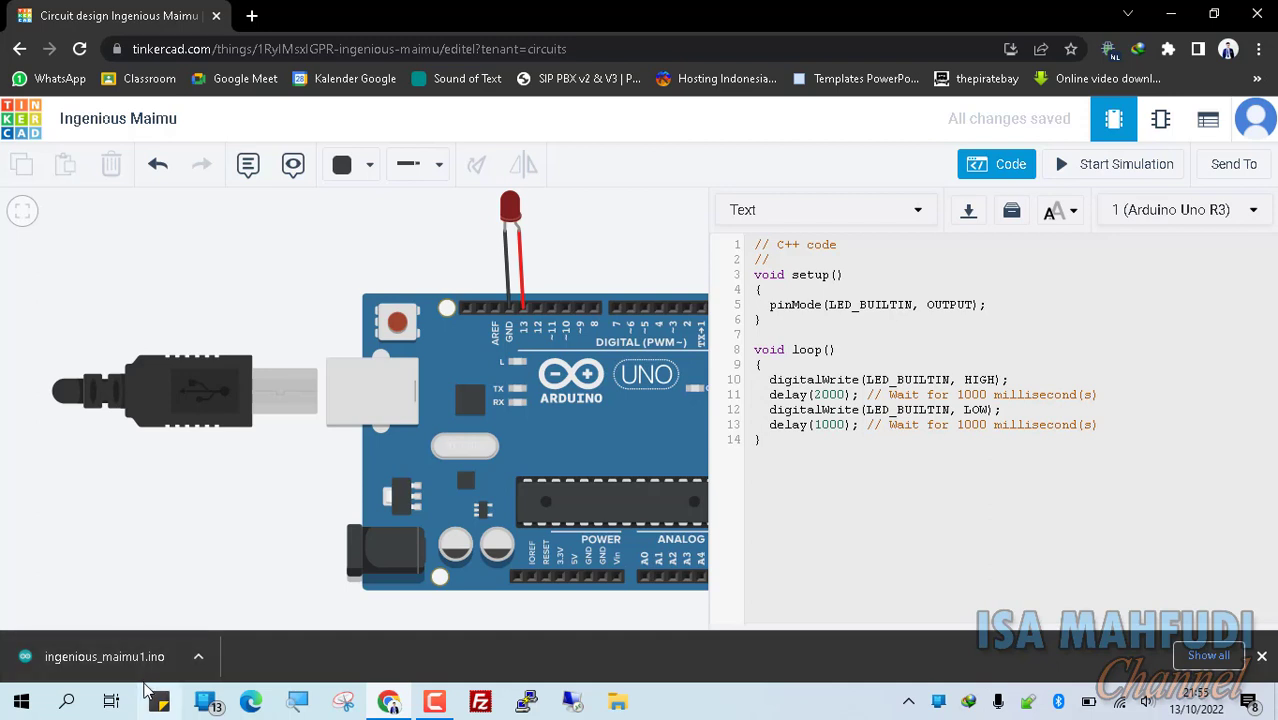
click(199, 658)
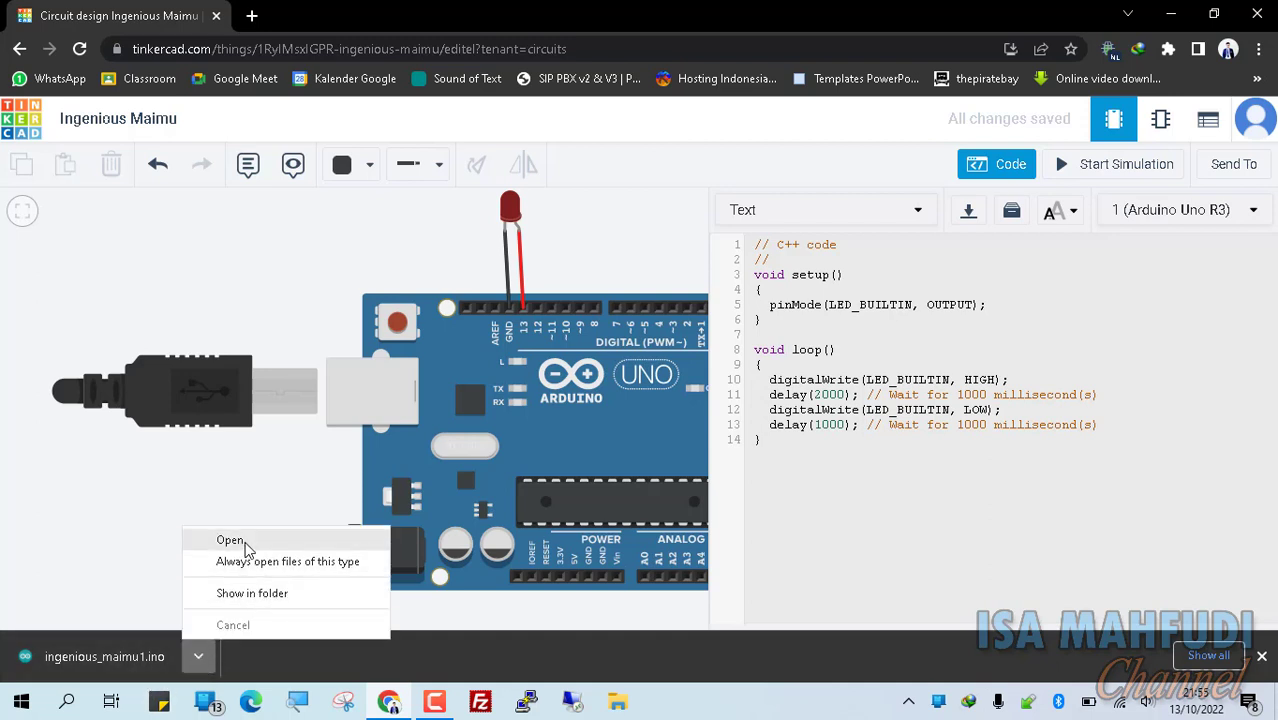
click(231, 541)
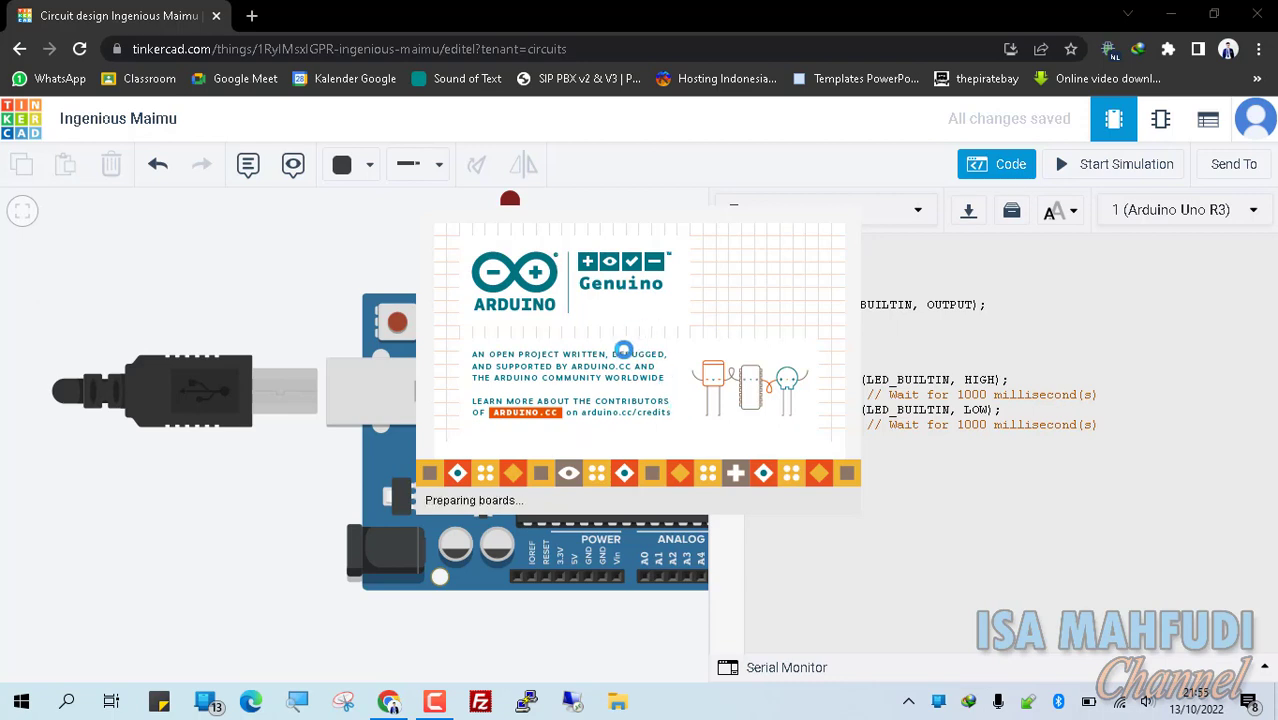
click(610, 400)
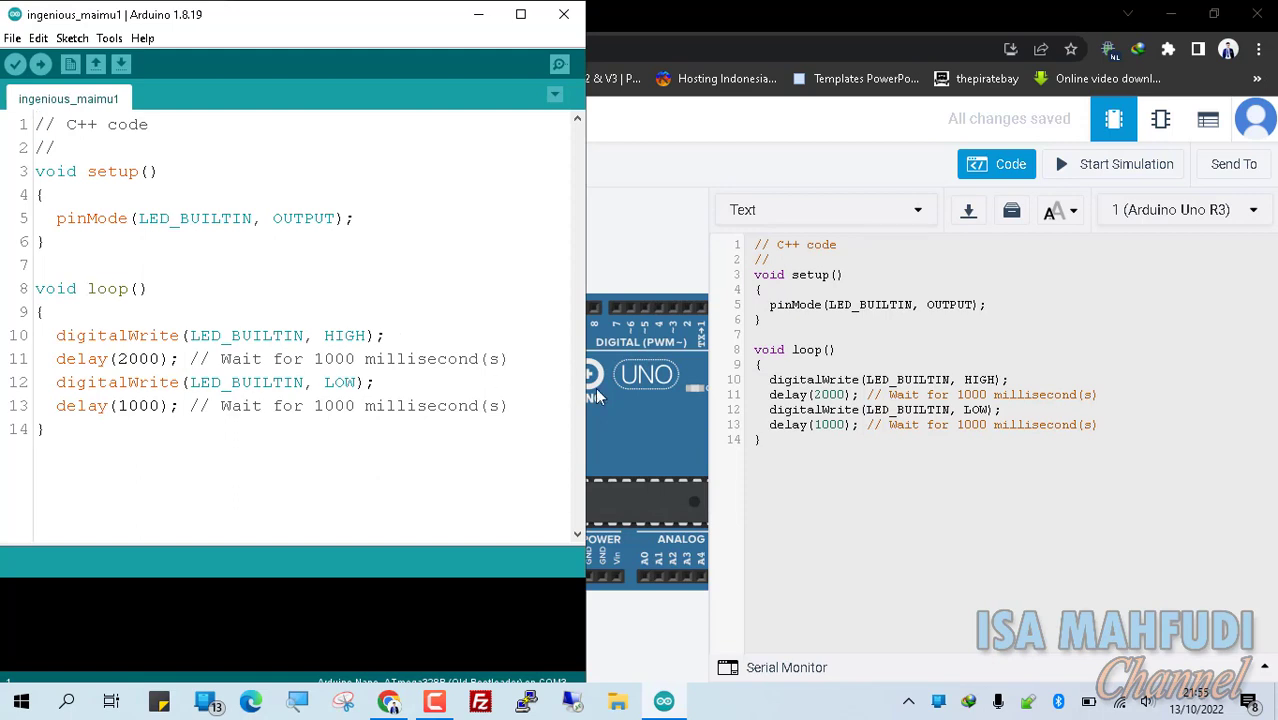
click(564, 14)
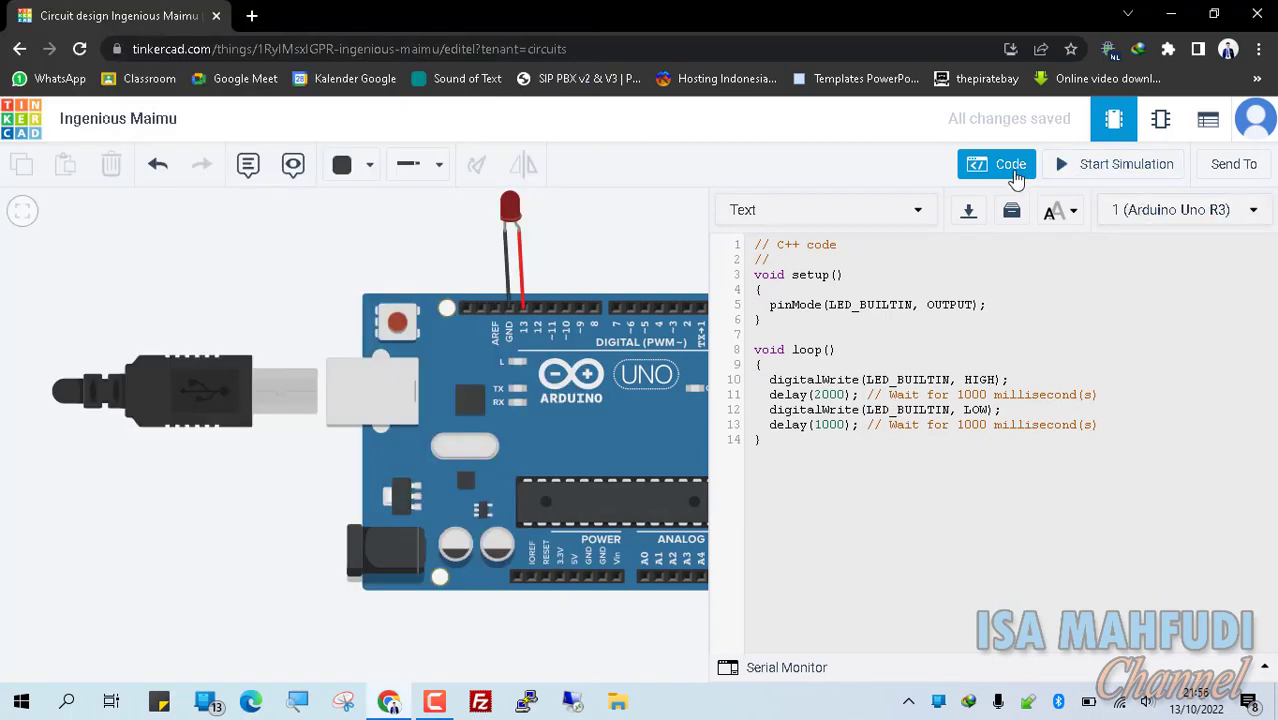
Step: Hide the code editor and place a potentiometer beside the Arduino, to the right of its analog pins
click(1012, 165)
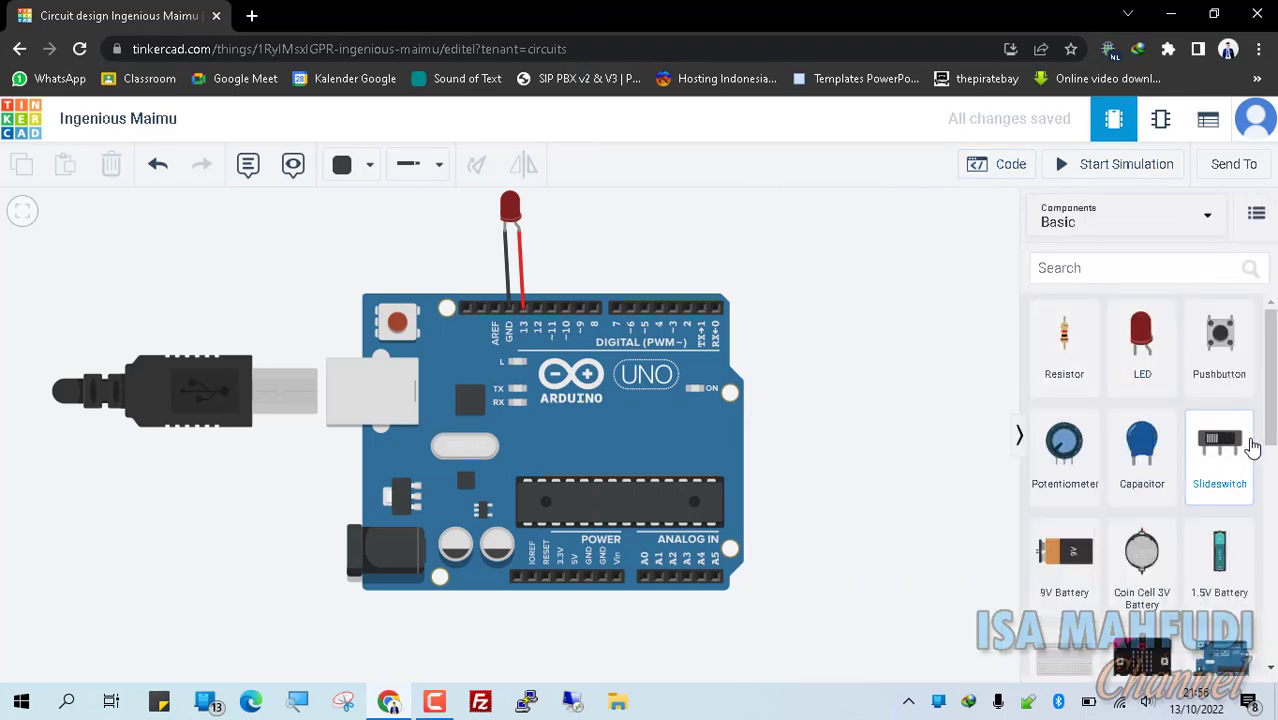
scroll(1245, 440, down, 8)
scroll(1250, 465, up, 8)
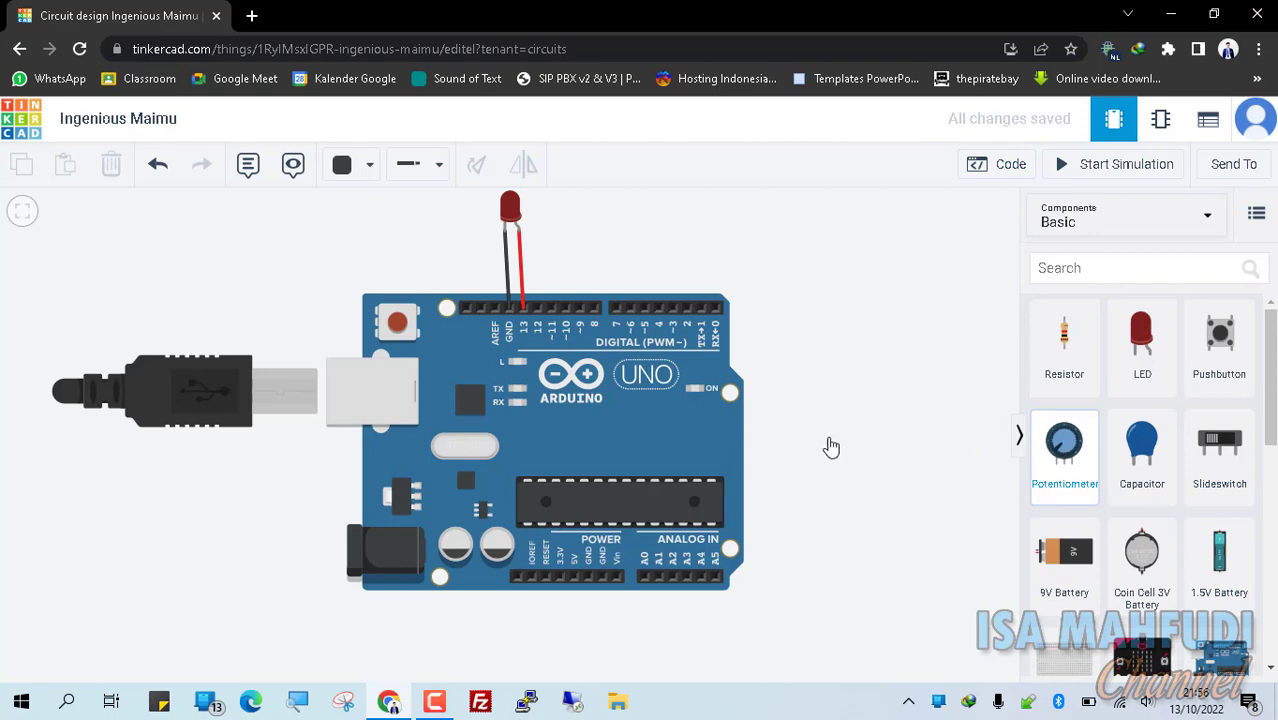
click(1071, 463)
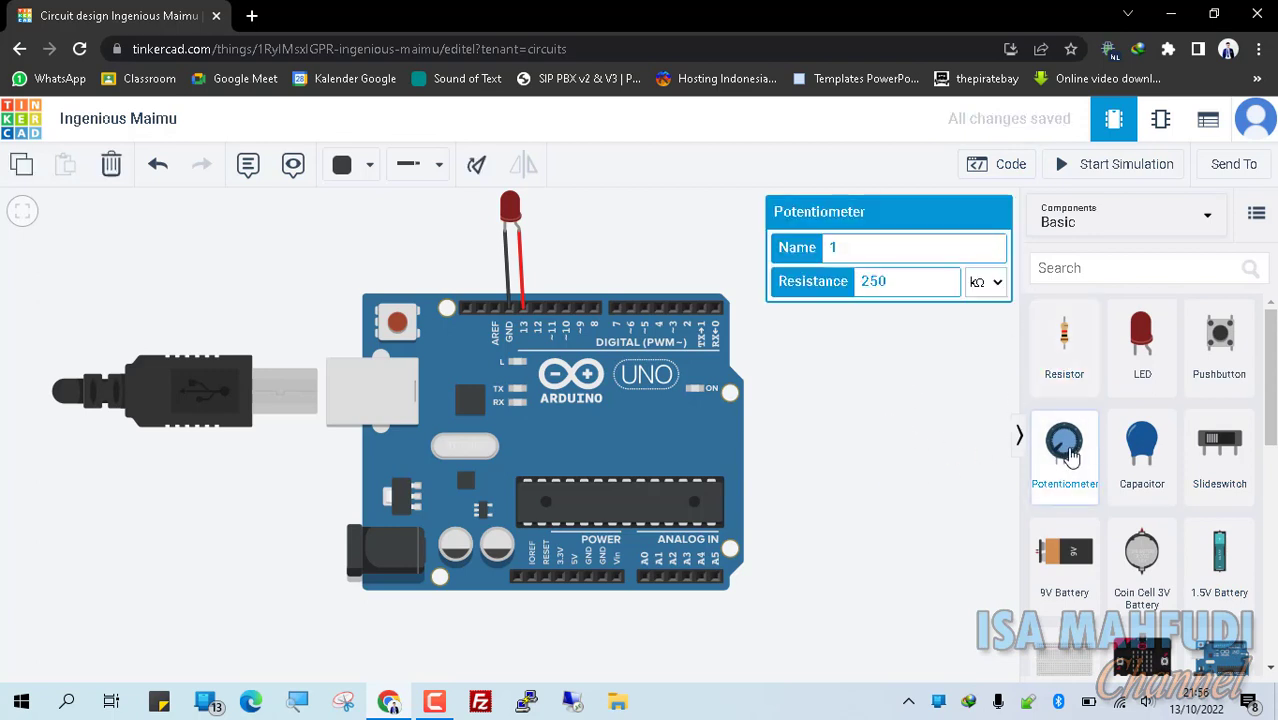
drag(1065, 445, 827, 504)
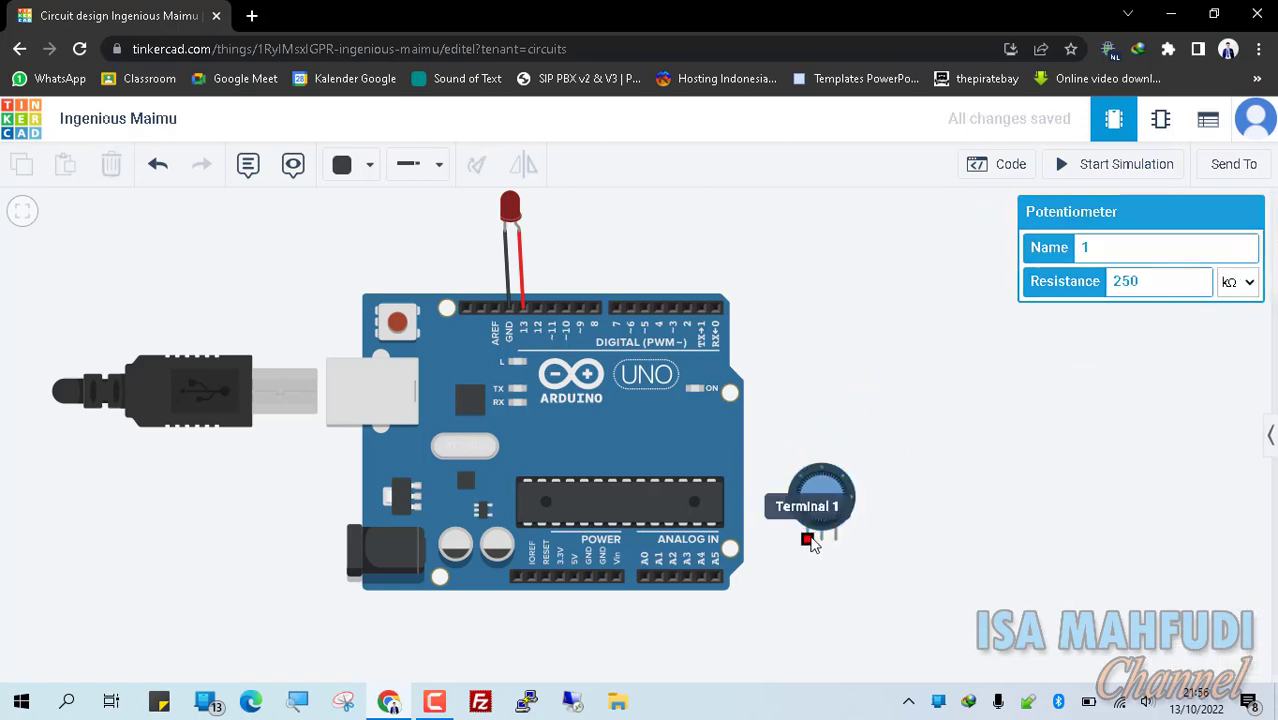
Step: Wire the potentiometer's Terminal 1 to the Arduino's 5V pin, routing the wire below the board
click(808, 536)
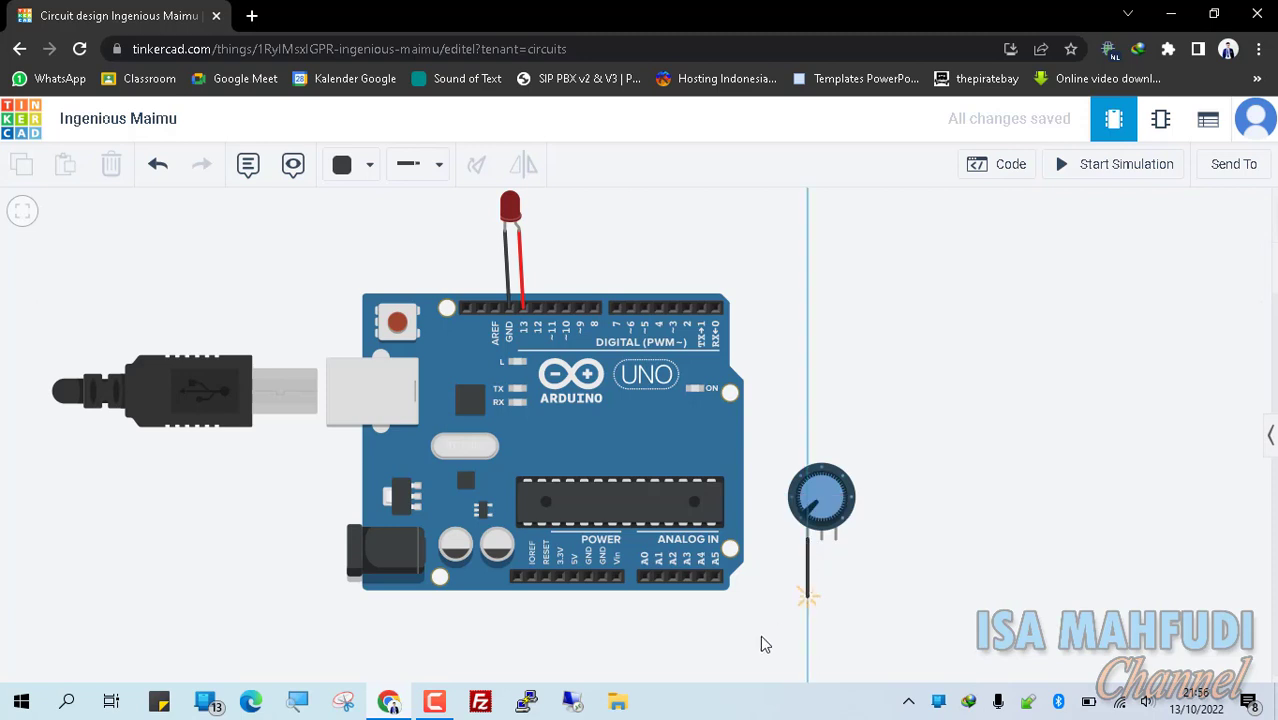
click(817, 652)
click(570, 649)
click(573, 580)
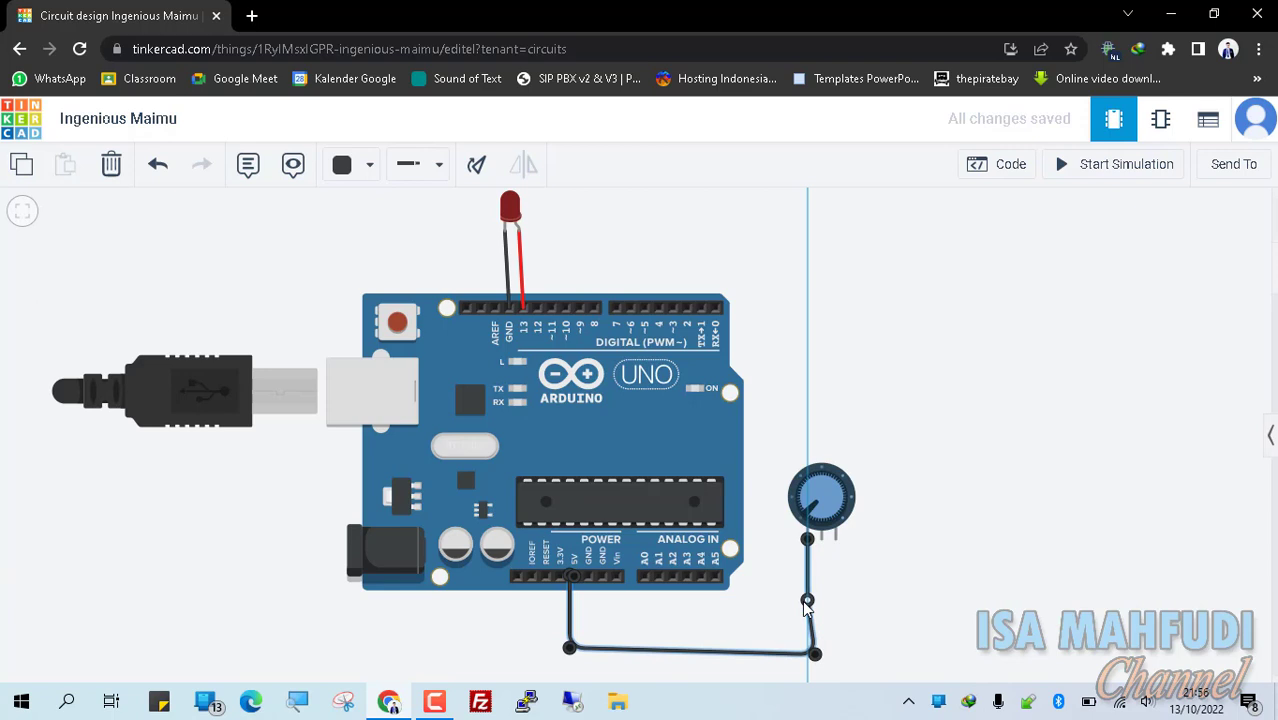
Step: Wire the potentiometer's middle terminal to analog pin A0 and straighten the wire's corner beneath the pin
click(822, 538)
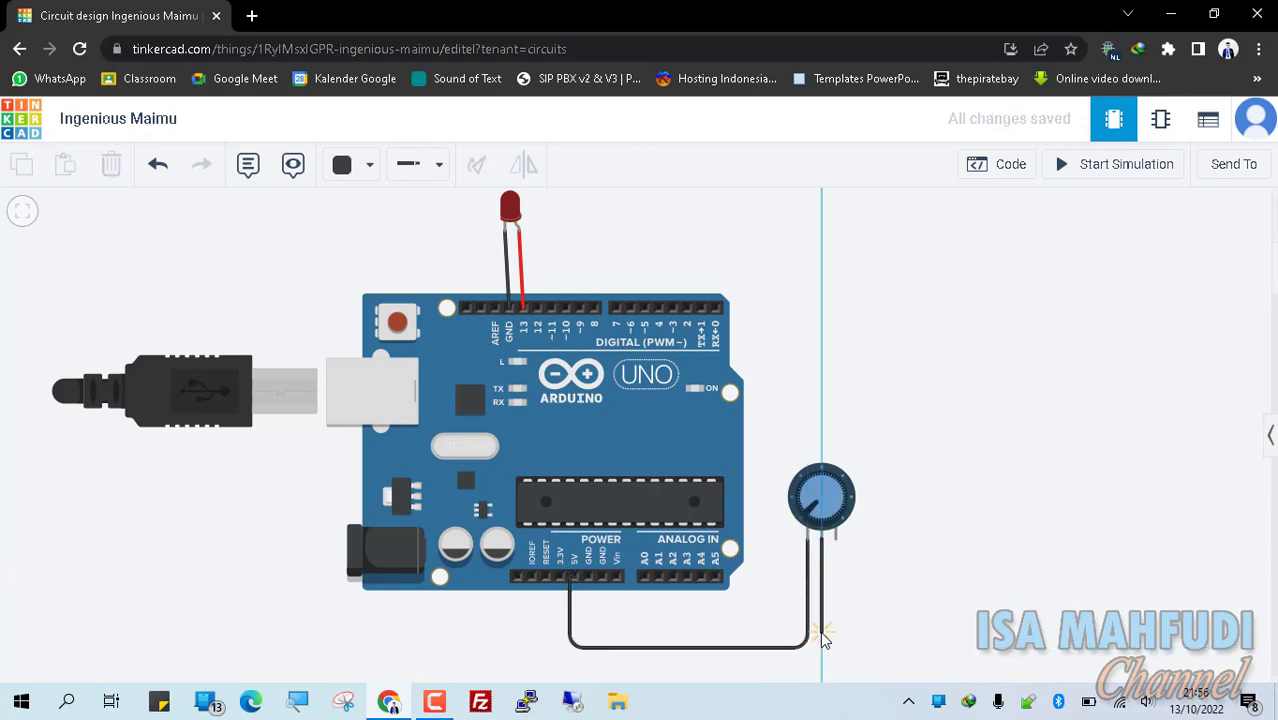
click(822, 634)
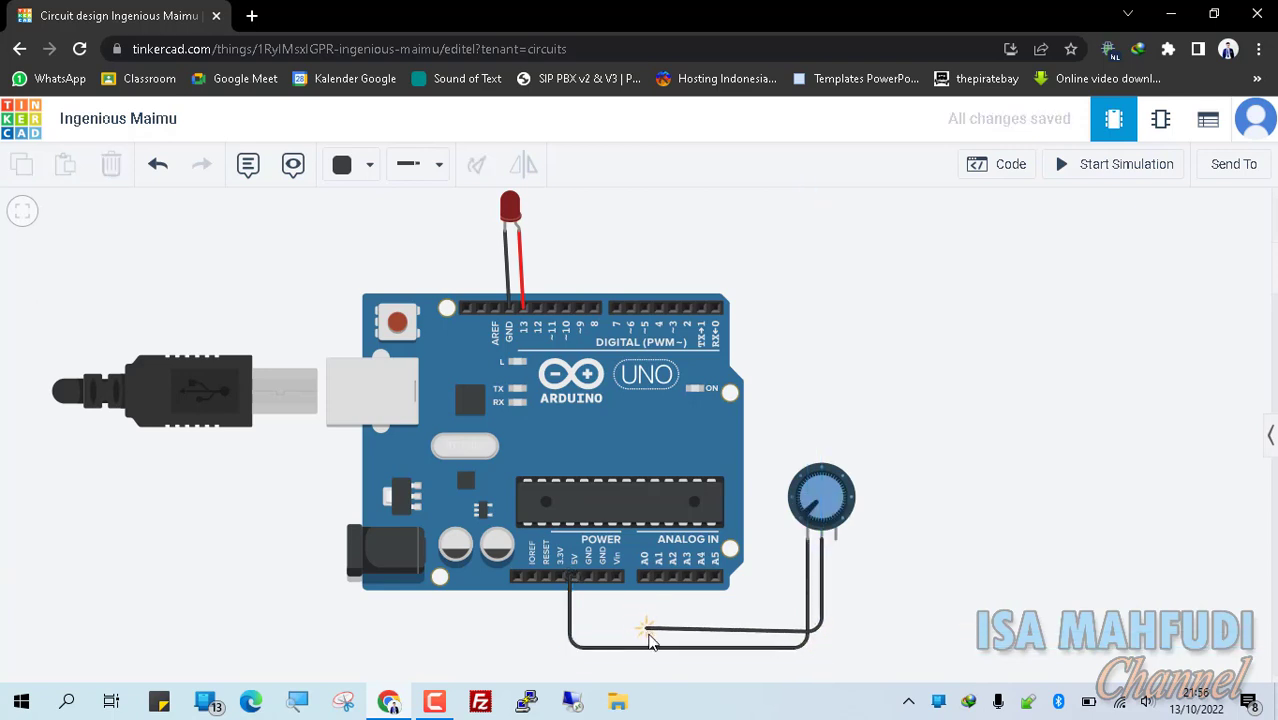
click(643, 632)
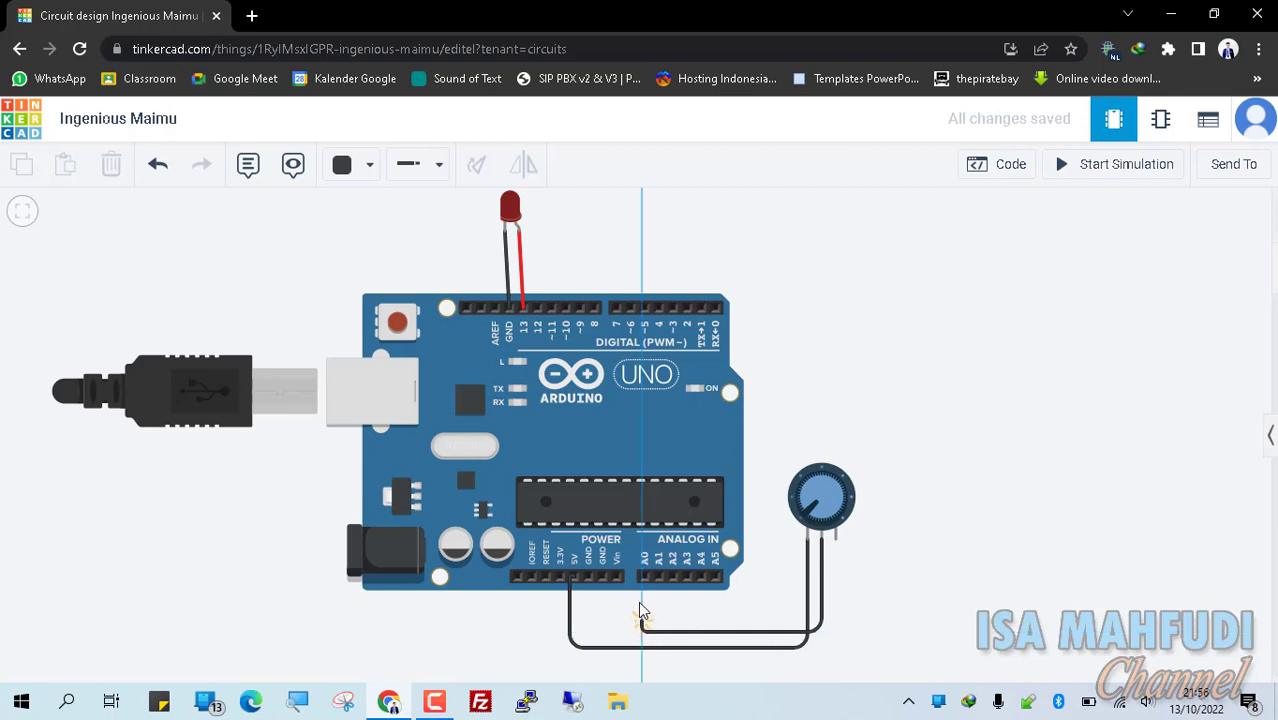
click(643, 578)
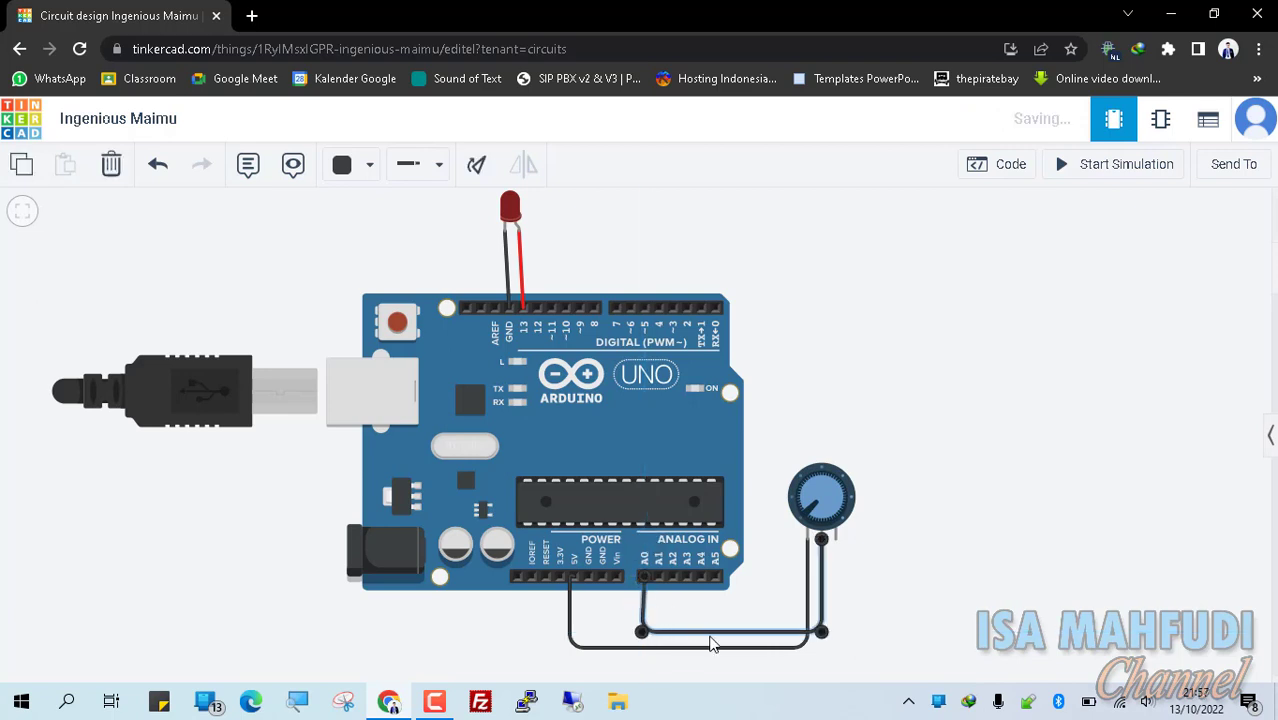
drag(645, 640, 655, 640)
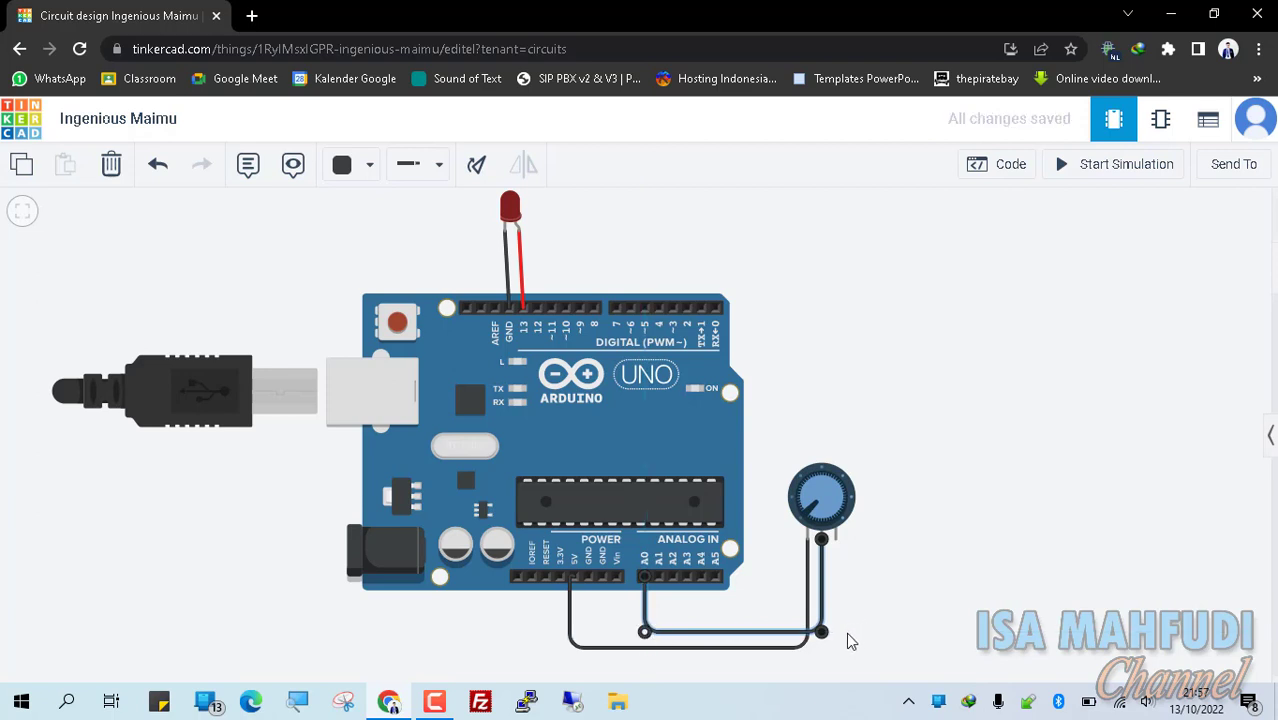
Step: Wire the potentiometer's third terminal to the power header's GND pin beside 5V, and straighten the wire's corners
click(836, 541)
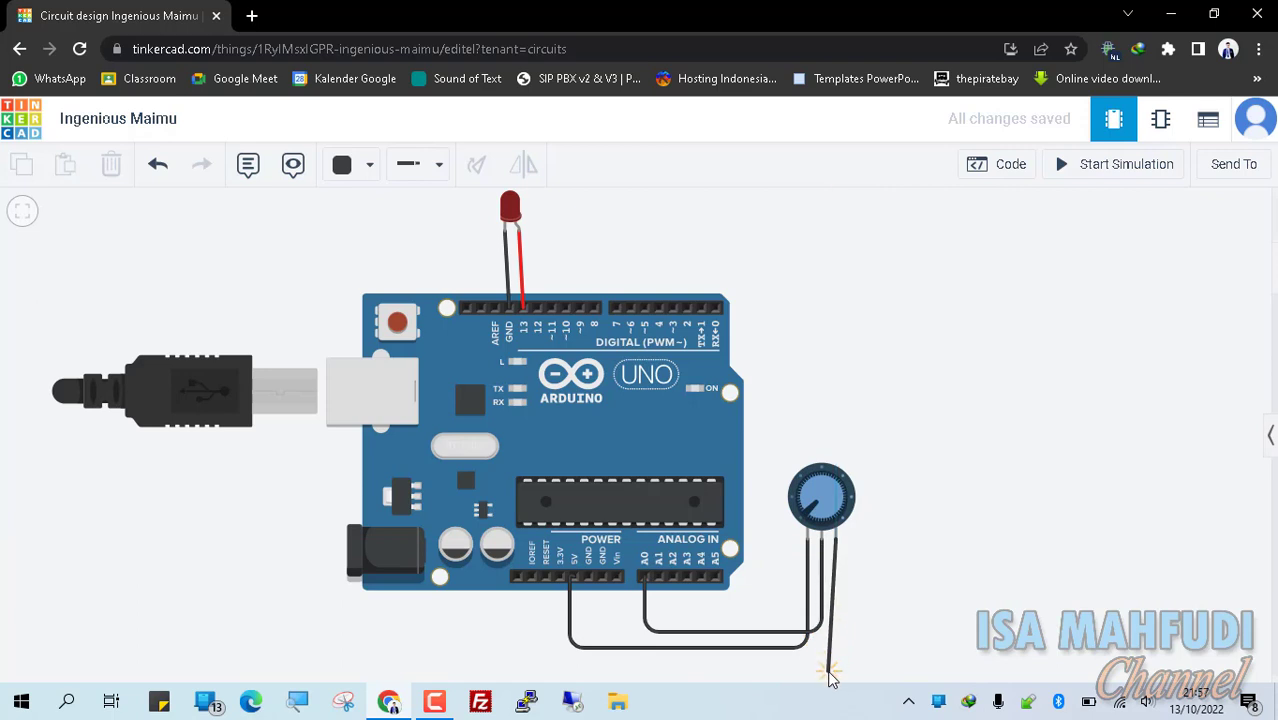
click(829, 671)
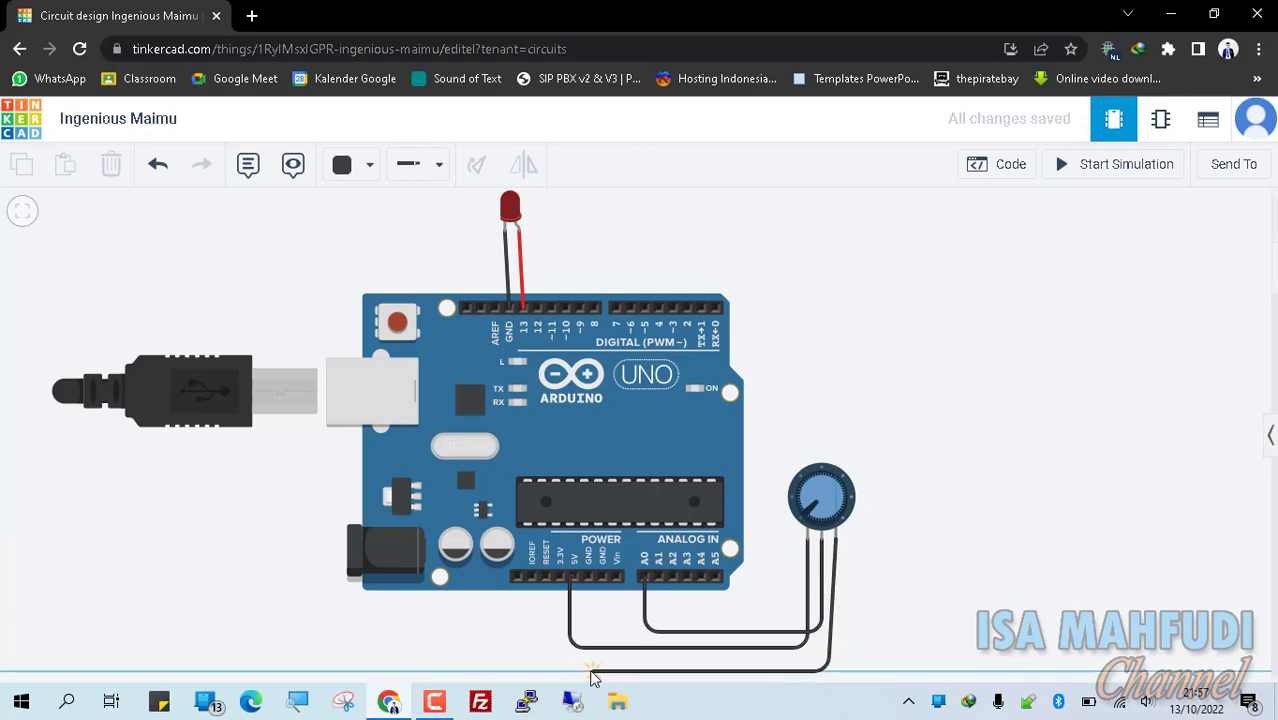
click(590, 674)
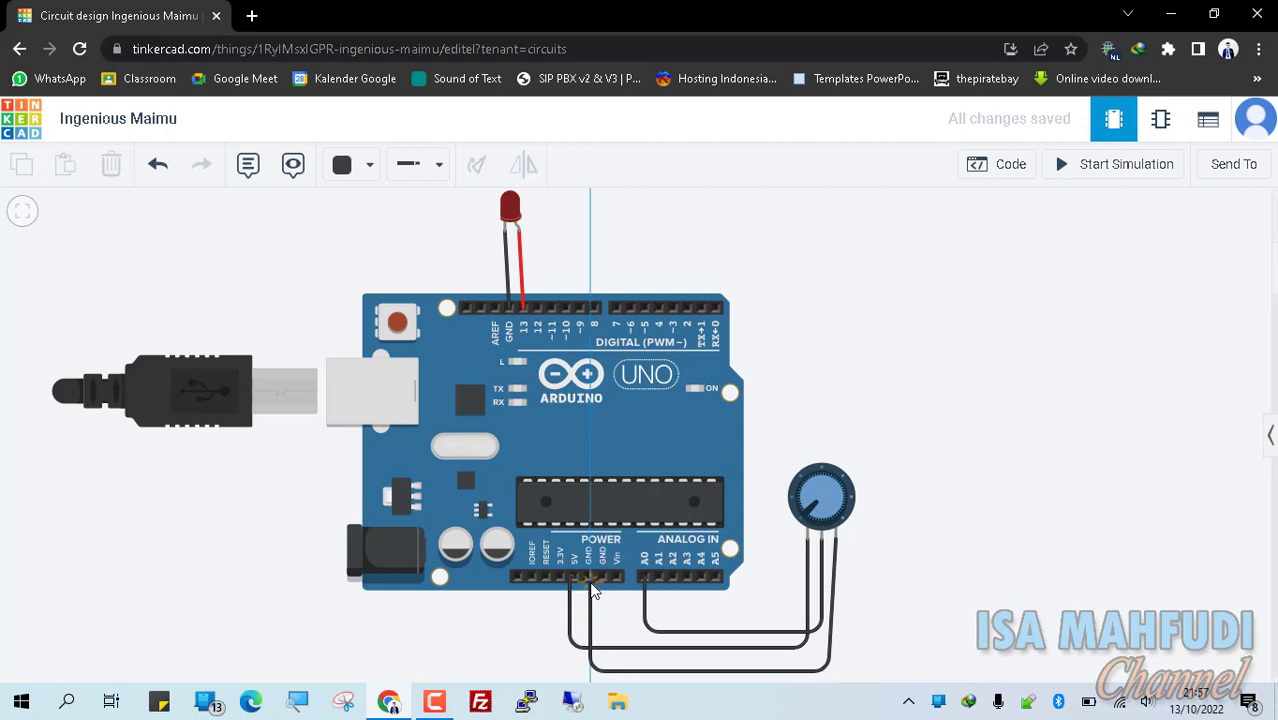
click(590, 588)
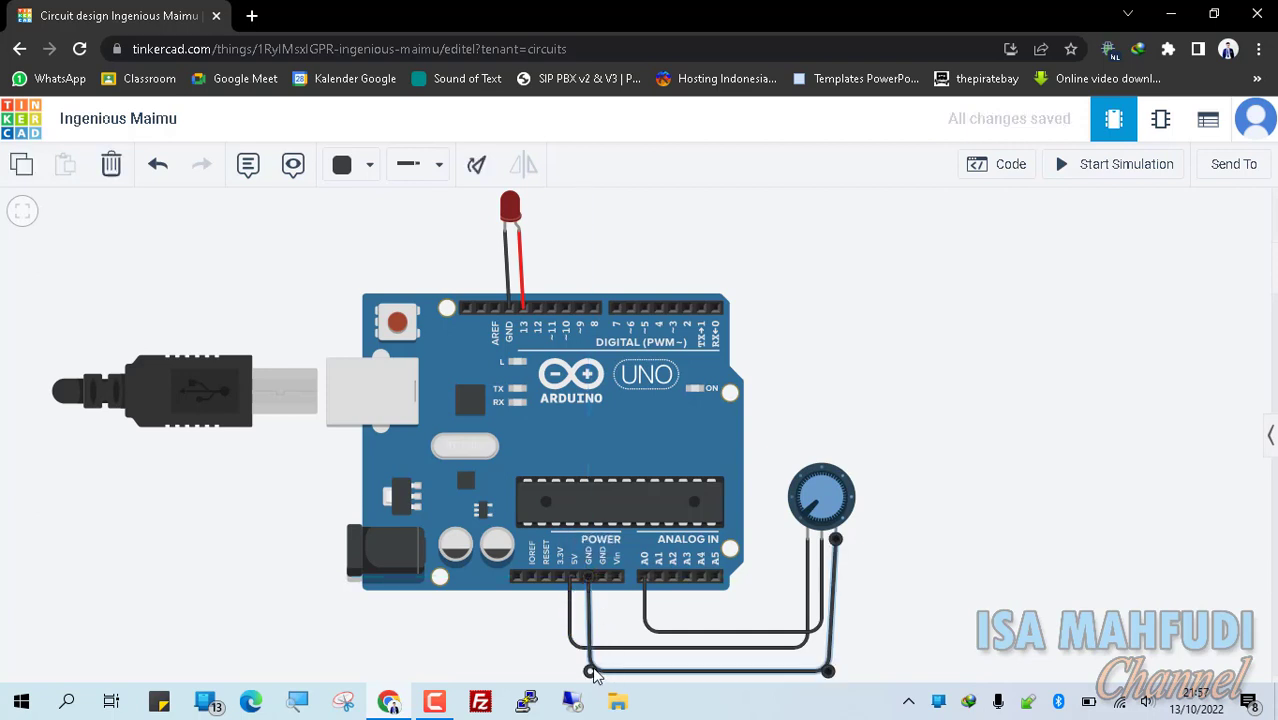
drag(593, 676, 591, 674)
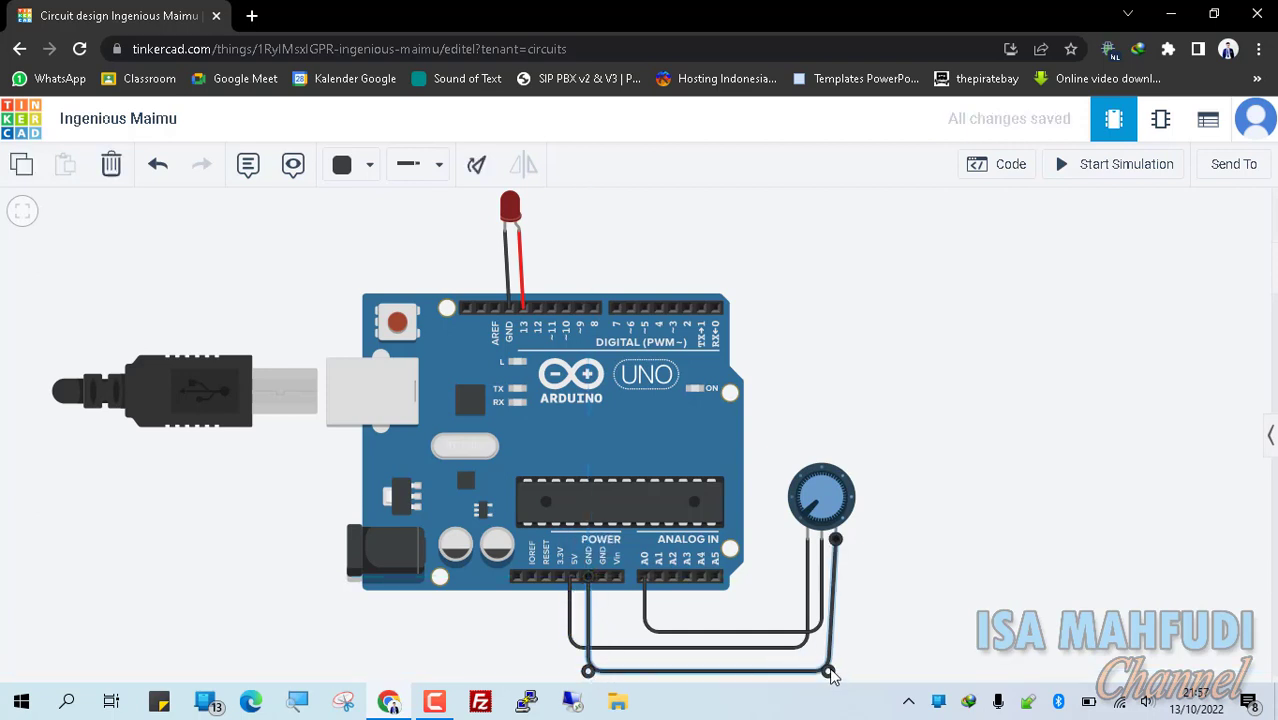
drag(831, 676, 836, 660)
Step: Color the A0 signal wire yellow and the 5V wire red
click(822, 612)
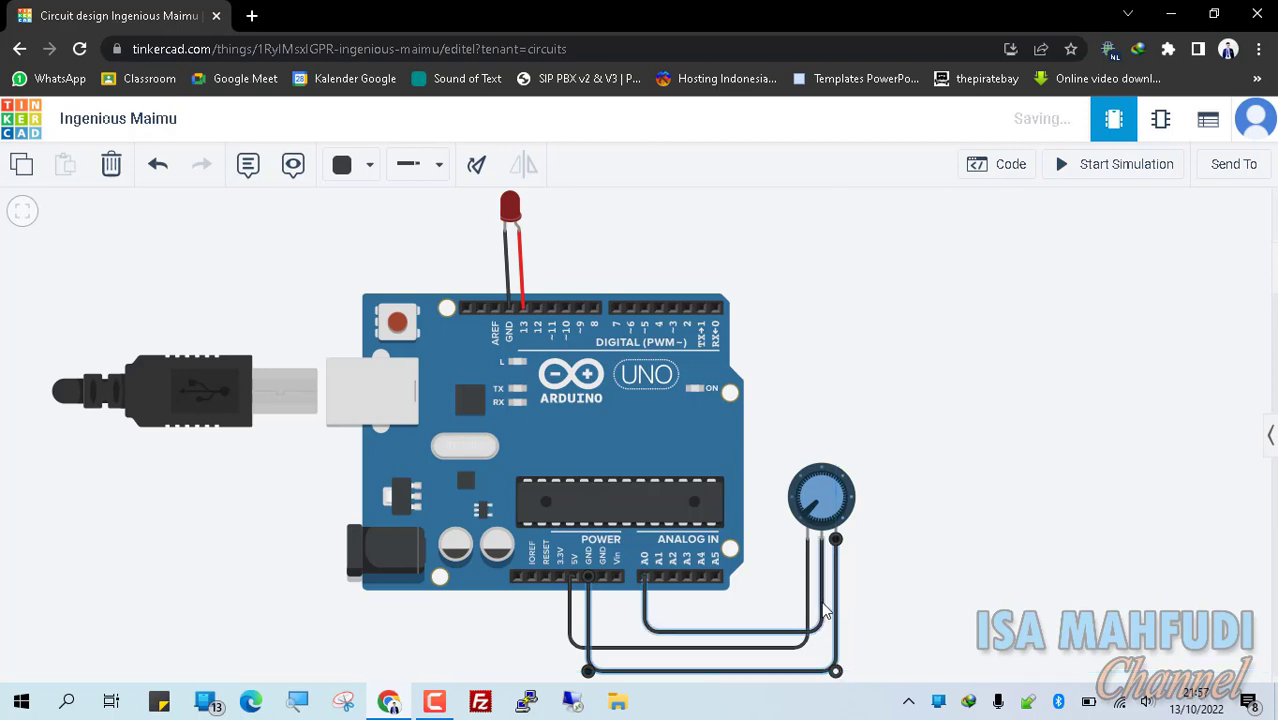
click(362, 168)
click(391, 323)
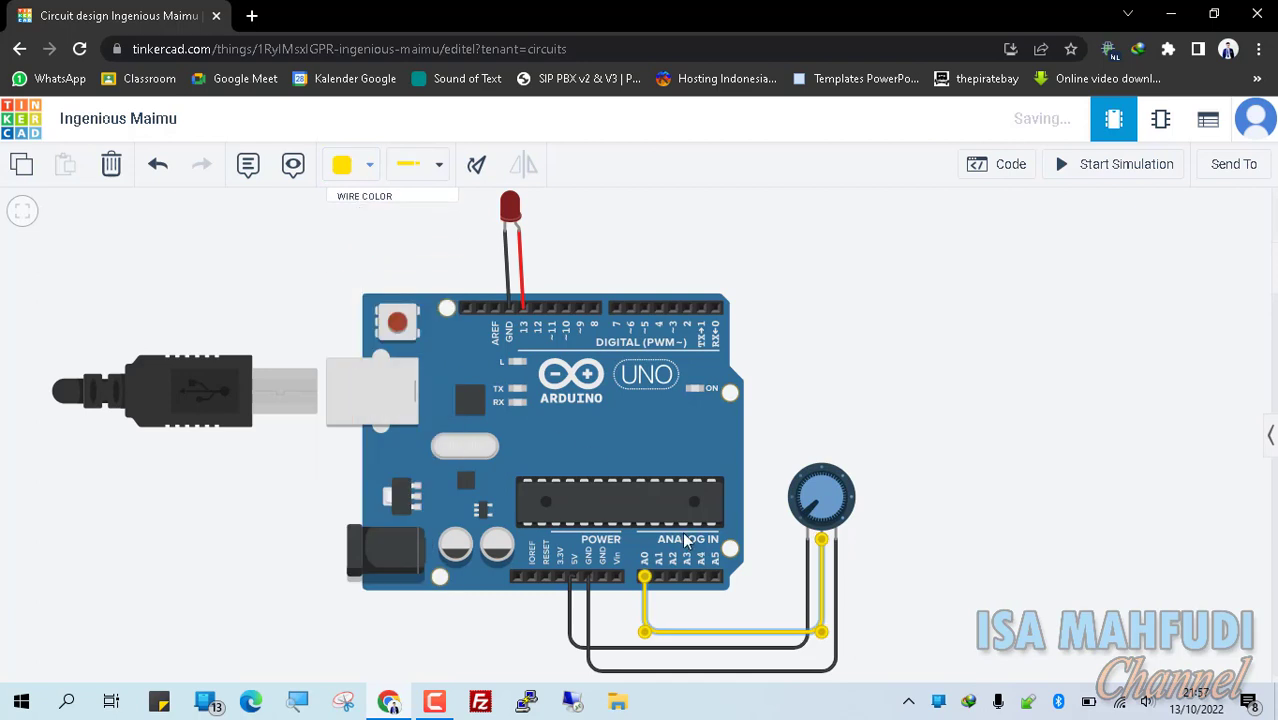
click(809, 603)
click(362, 166)
click(388, 254)
click(1036, 502)
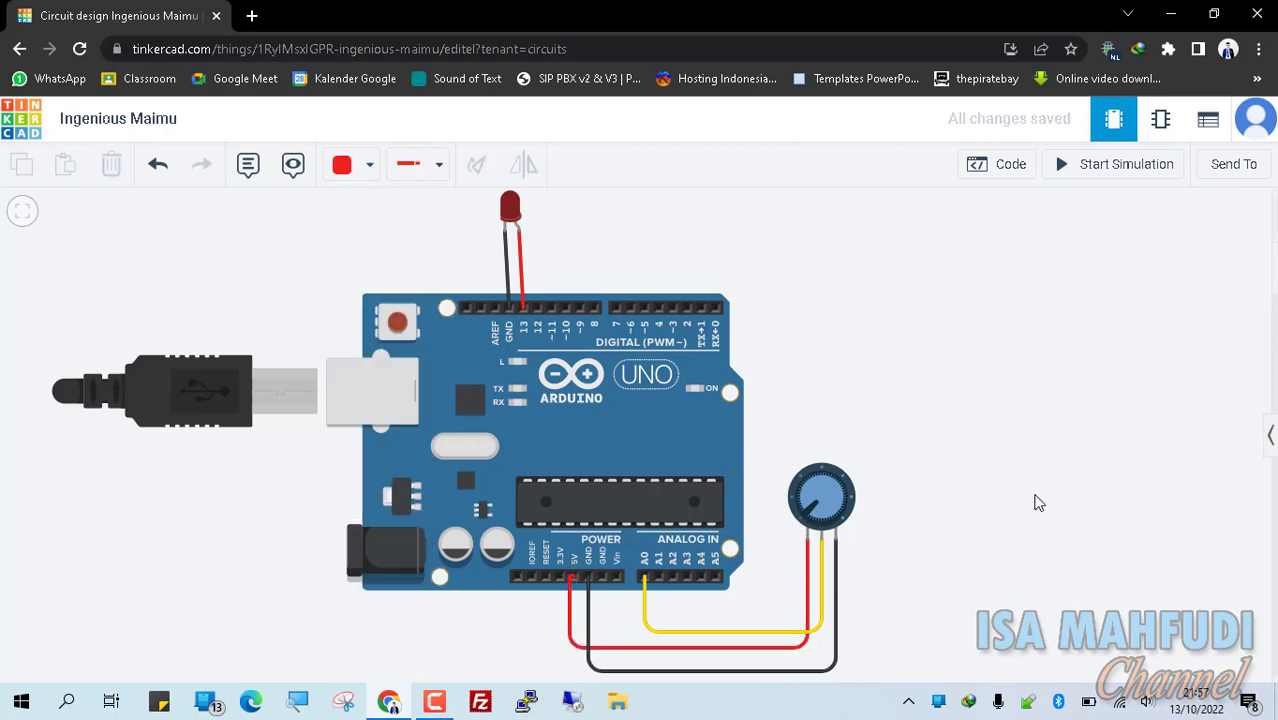
Step: Open the Arduino's code and declare "int pinadc =A0;" on a new line above setup()
drag(678, 520, 674, 519)
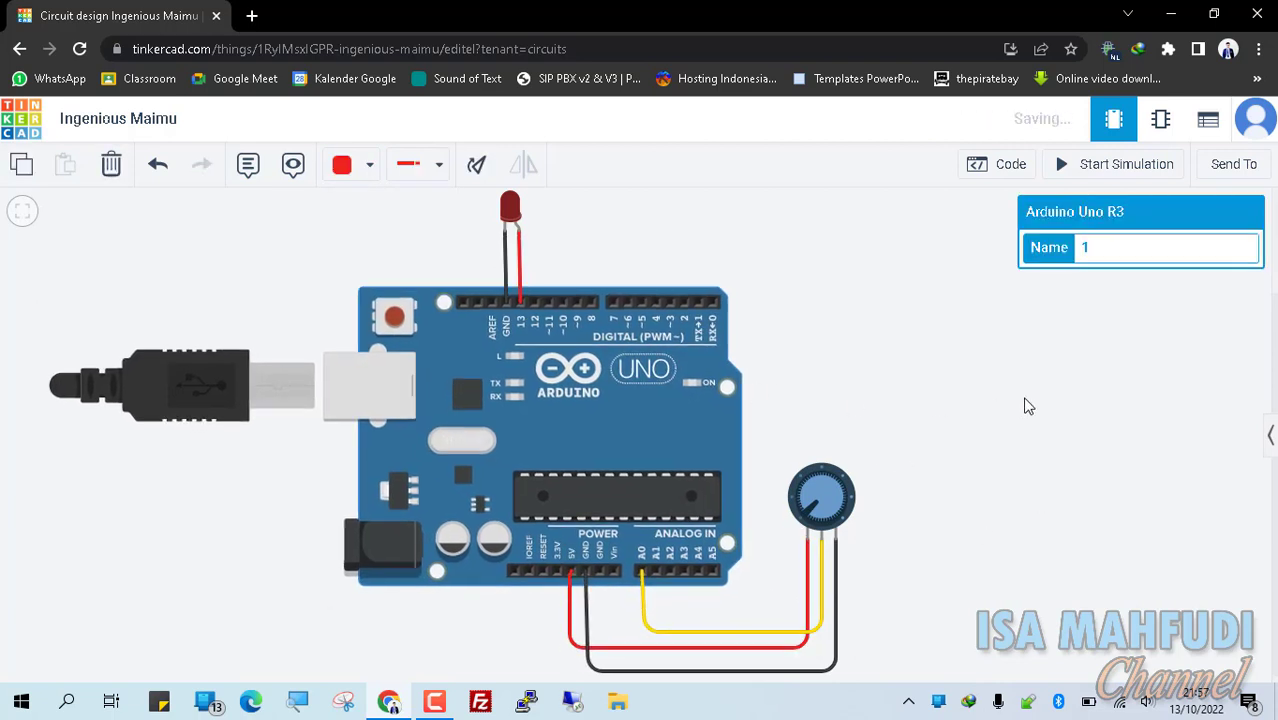
click(1010, 166)
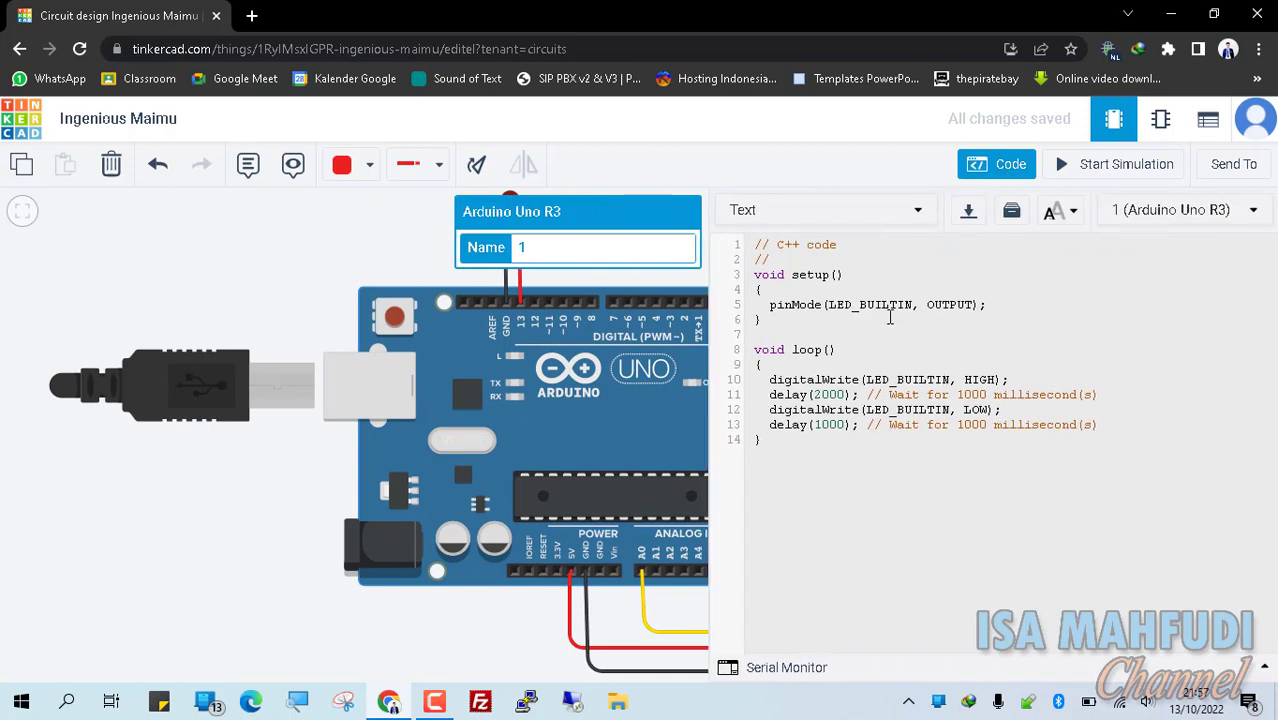
click(879, 274)
key(Return)
text(inr)
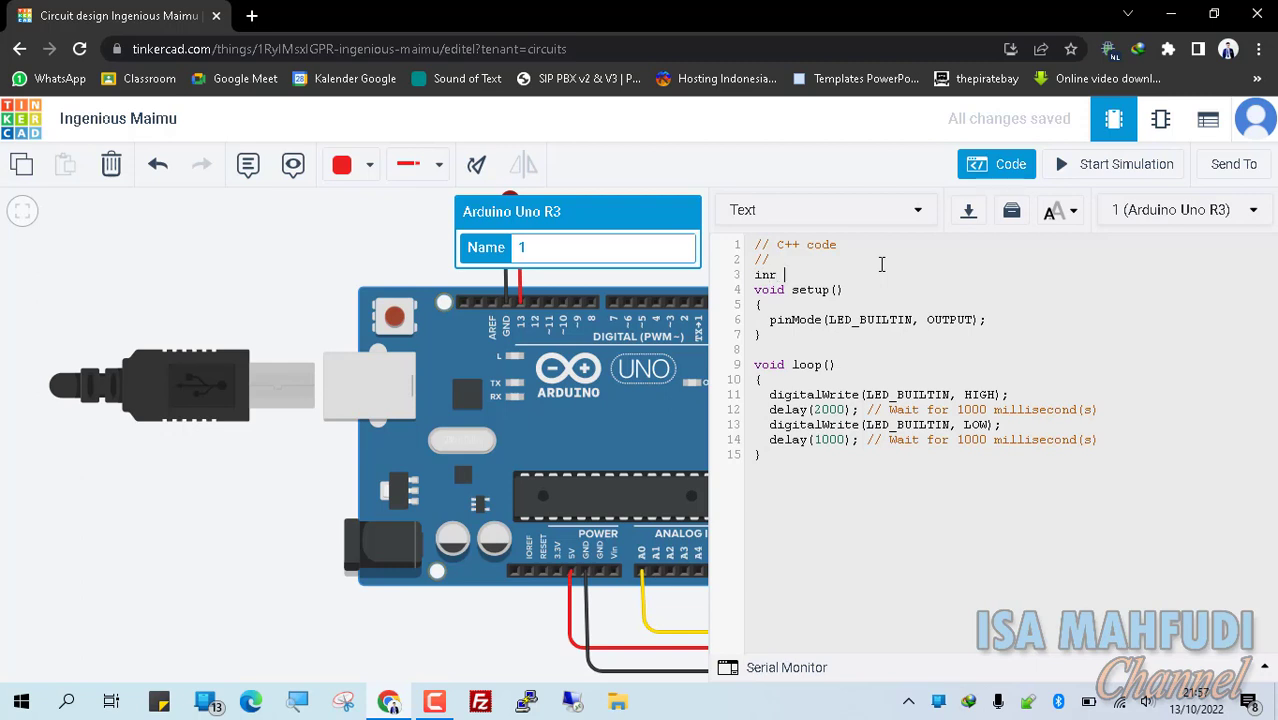
key(BackSpace)
text(t pind)
key(BackSpace)
text(adc =A)
Step: Add "pinMode(pinadc, INPUT);" to setup() below the LED_BUILTIN pin mode line
key(Down)
key(Down)
key(Down)
key(ctrl+Right)
key(ctrl+Right)
key(ctrl+Right)
key(Return)
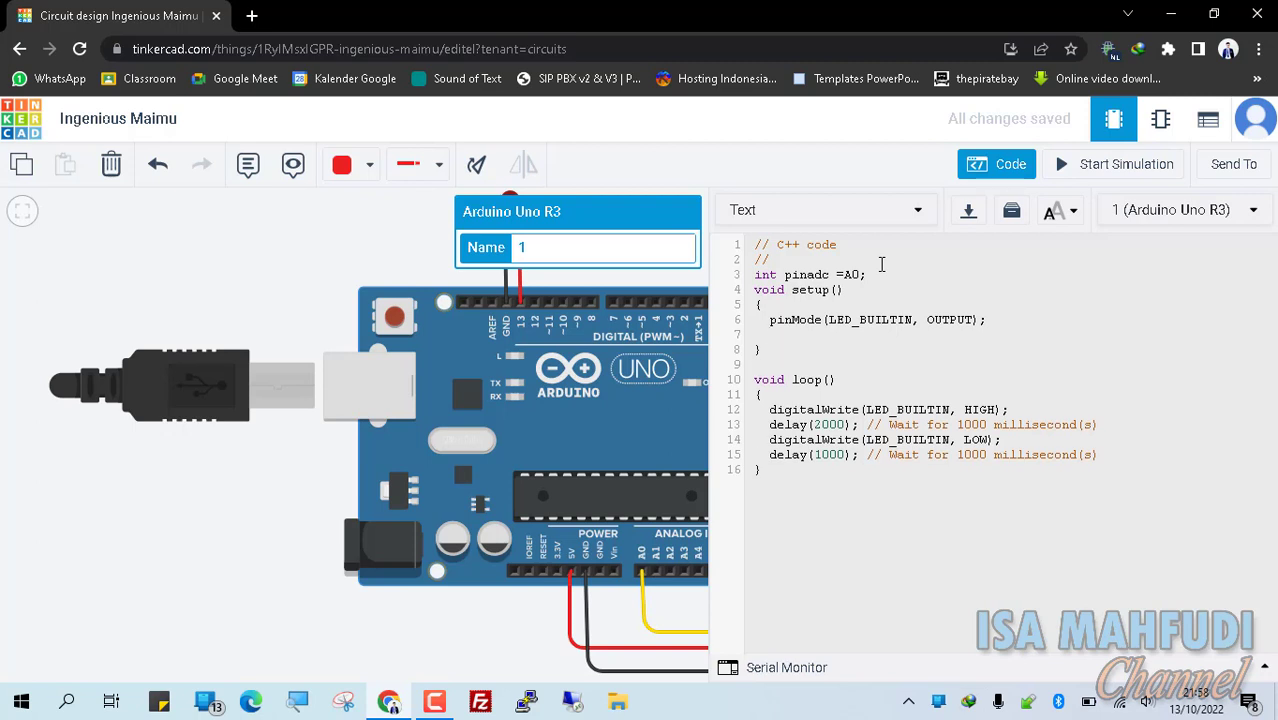
text(pinMode)
text(())
text(pin)
text(adc)
text(, INPUT);)
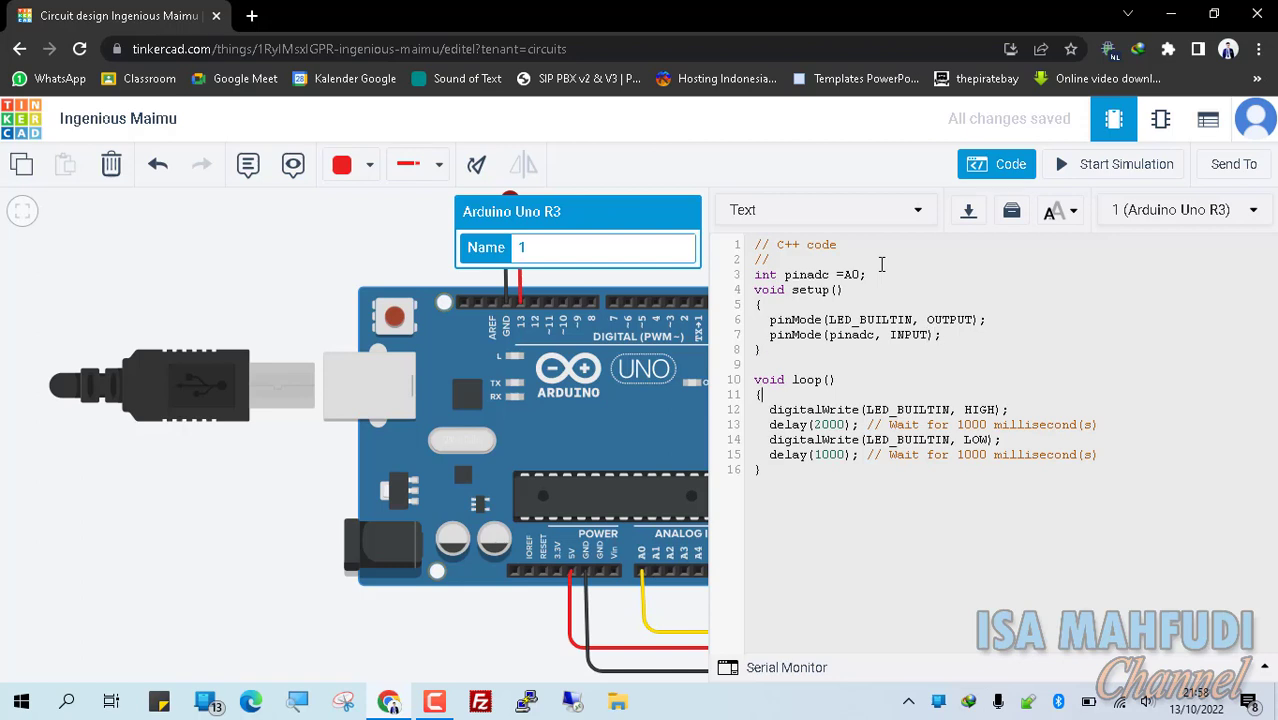
Step: Add "int nilaiadc = analogRead(pinadc);" as the first line of loop()
key(Return)
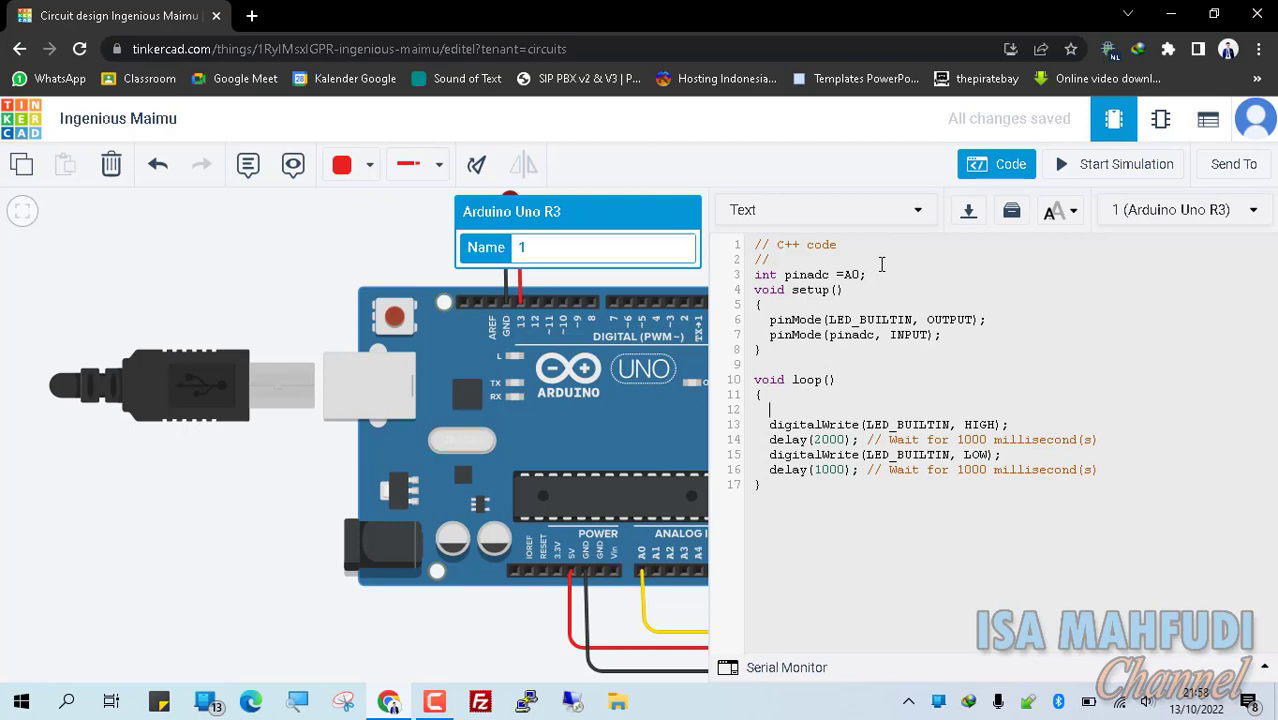
text(int nilaiadc = analog)
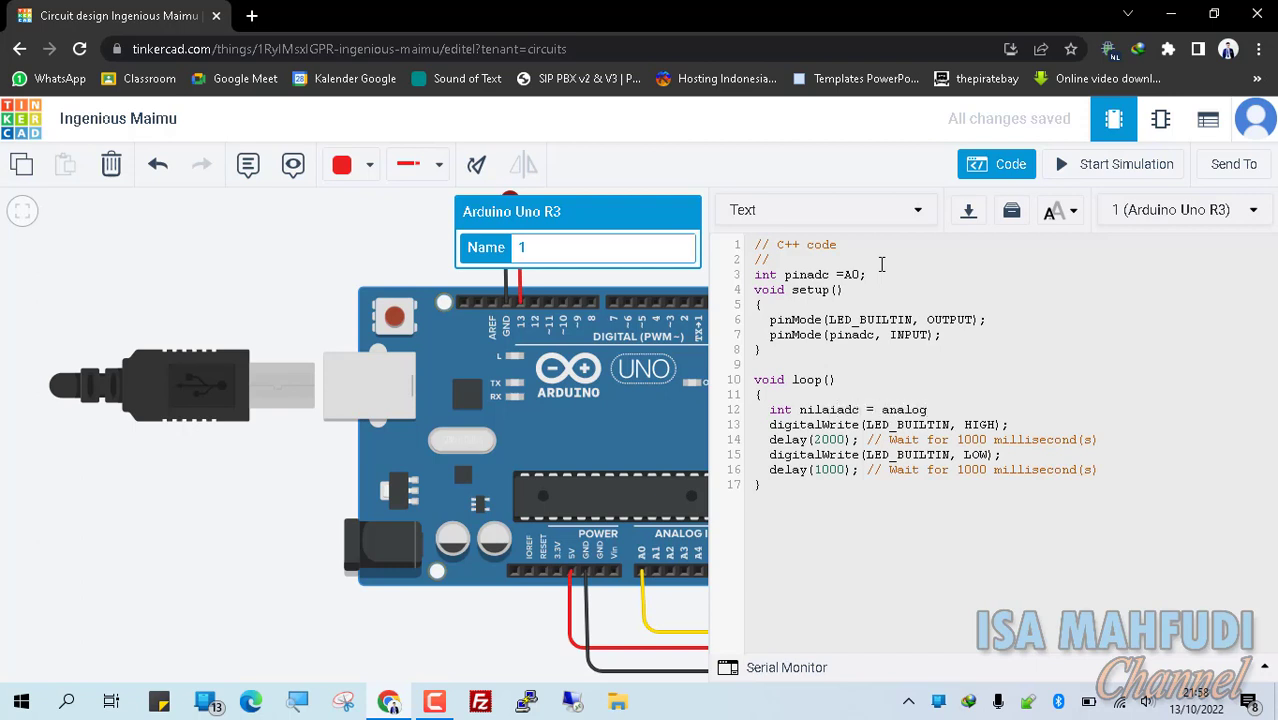
text(Read())
key(Left)
text(pinadc)
key(Right)
key(Return)
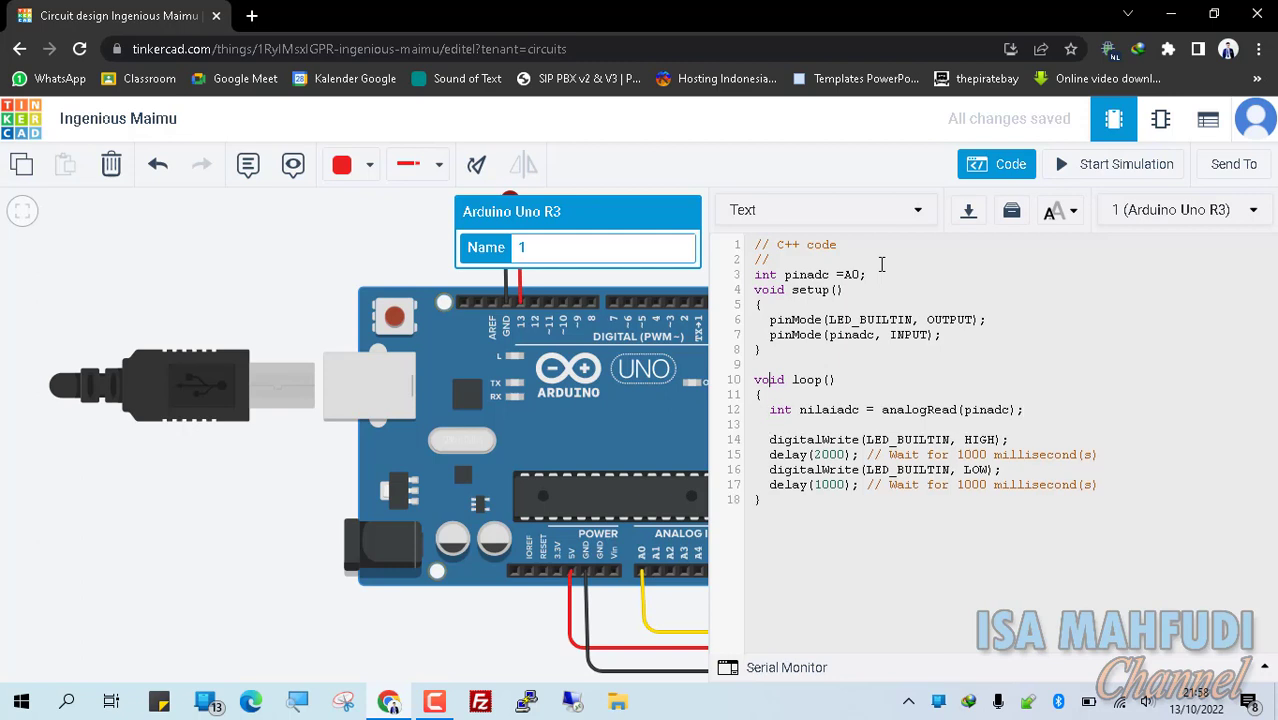
Step: Insert "Serial.begin(9600);" as the first line of setup()
key(Return)
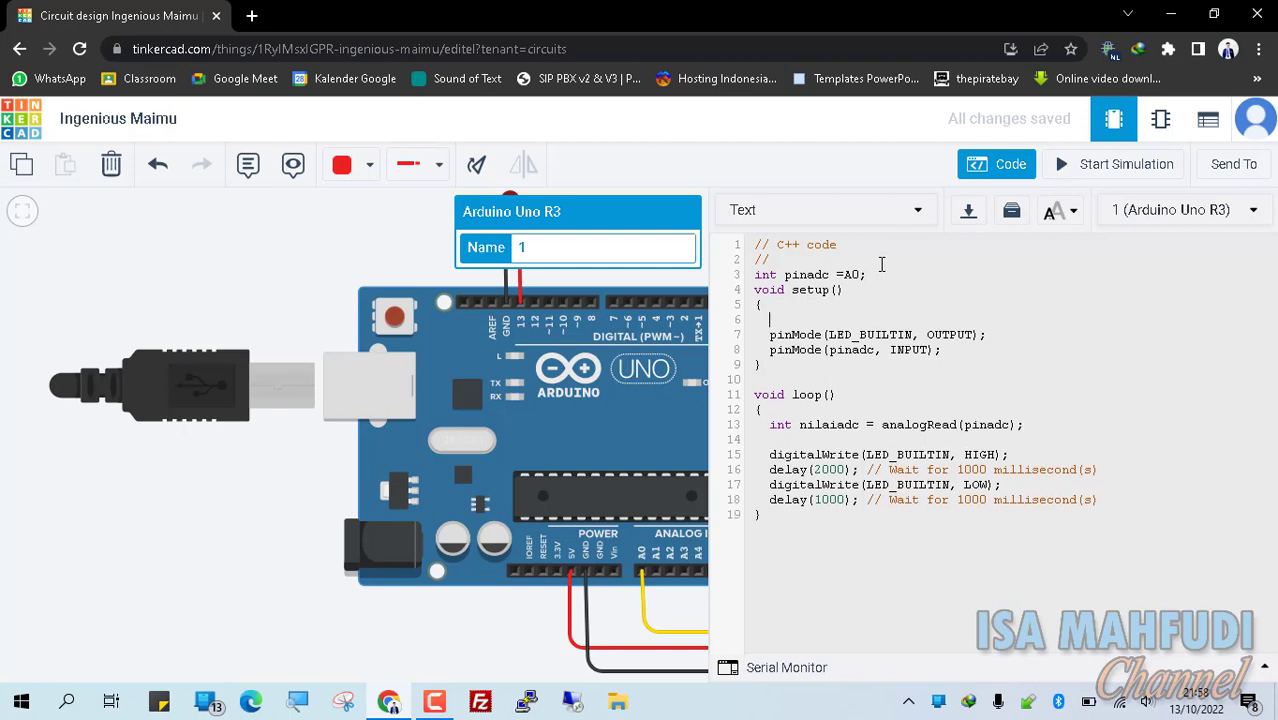
text(Serial.begin();)
key(Left)
key(Left)
text(9600)
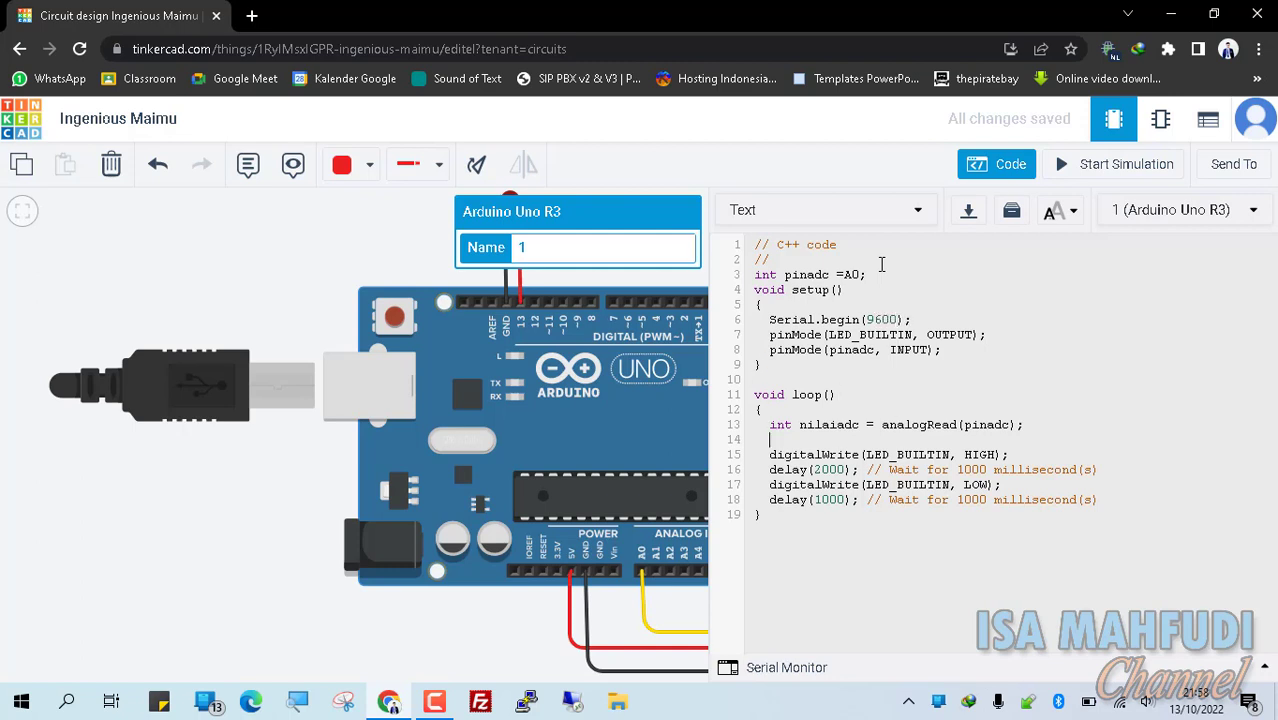
Step: Add "Serial.println(nilaiadc);" below the analogRead line in loop(), followed by a blank line
text(erial.print();)
key(Left)
key(Left)
key(Left)
text(ln)
key(Right)
text(nilaiadc)
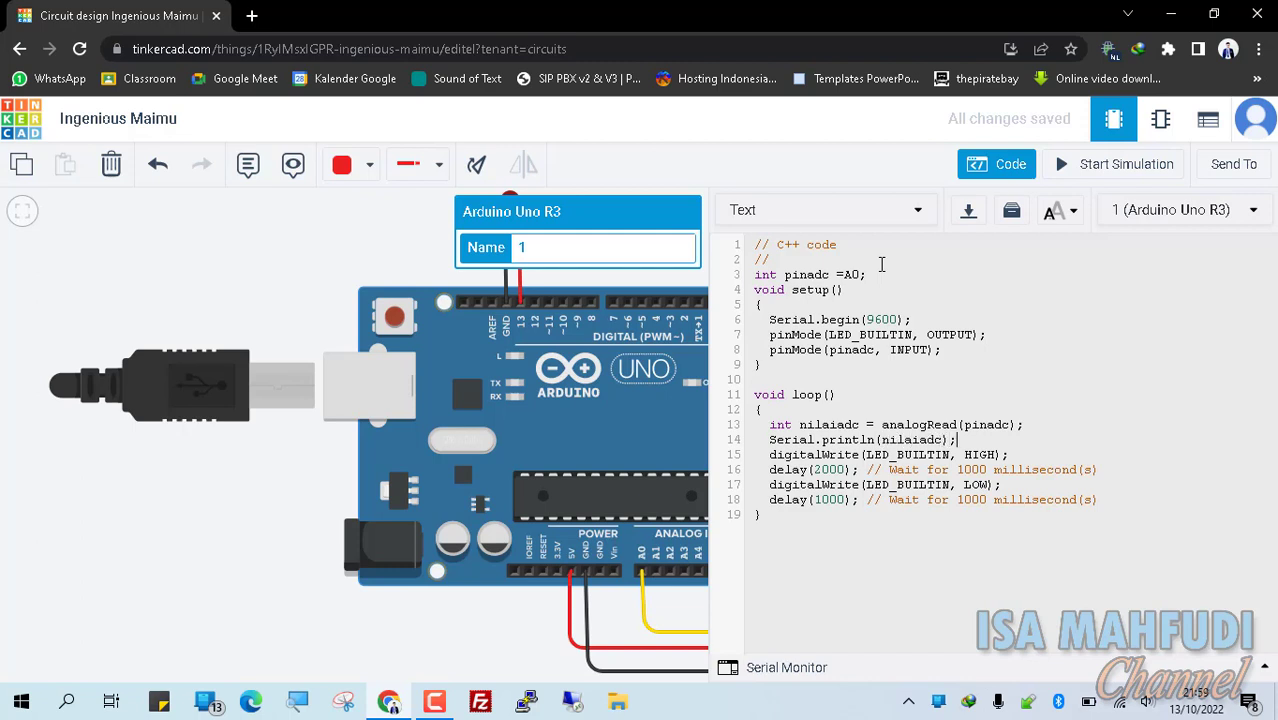
key(Return)
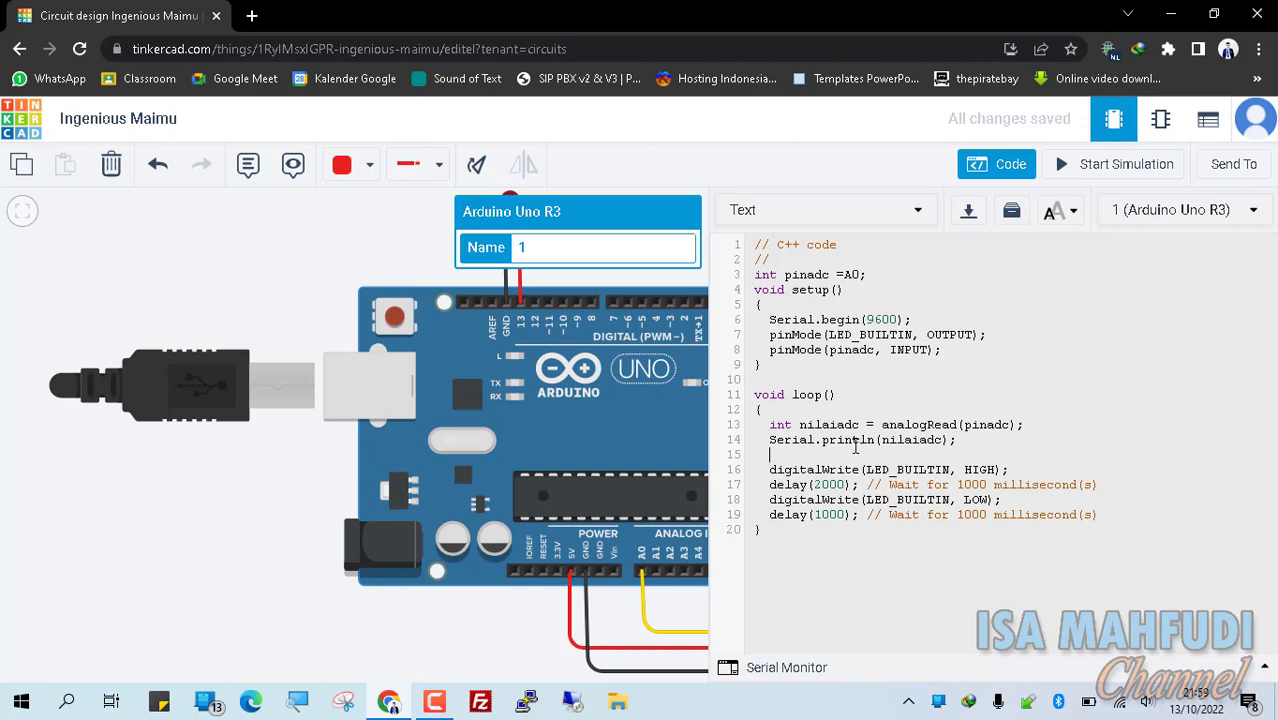
Step: Open the Serial Monitor and start the simulation, keeping the potentiometer in view beside the code
click(780, 678)
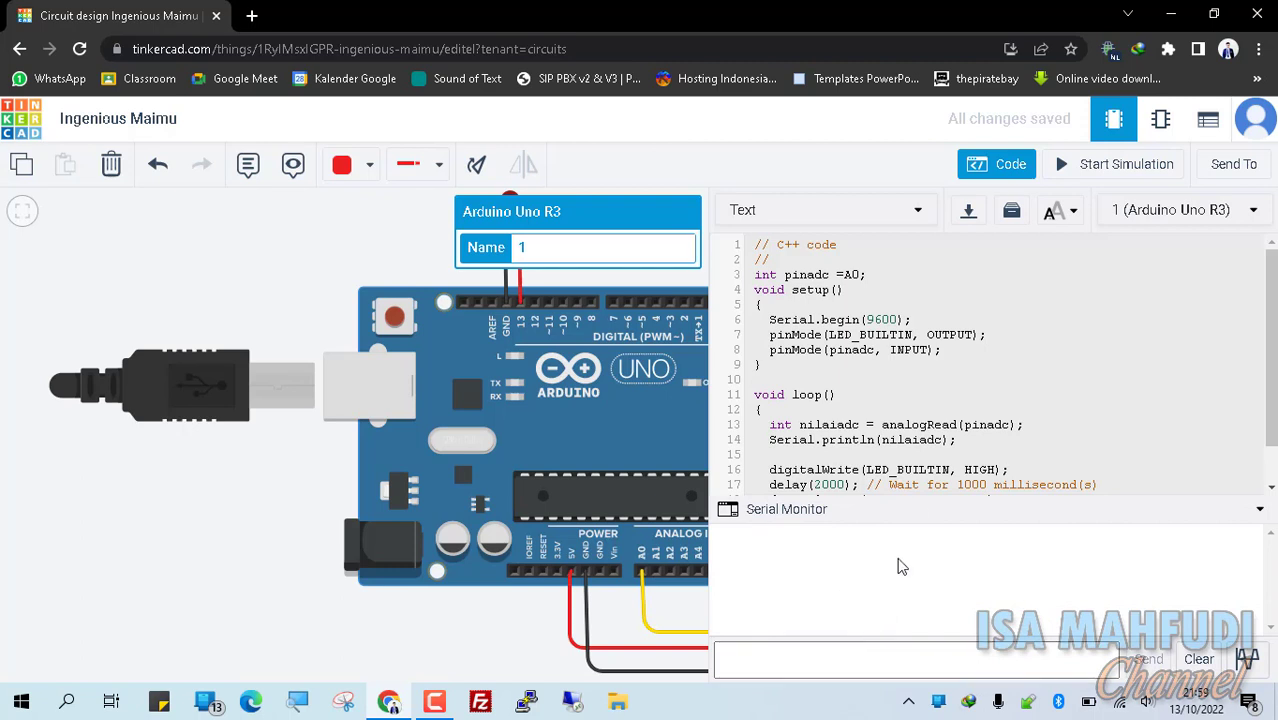
click(1097, 173)
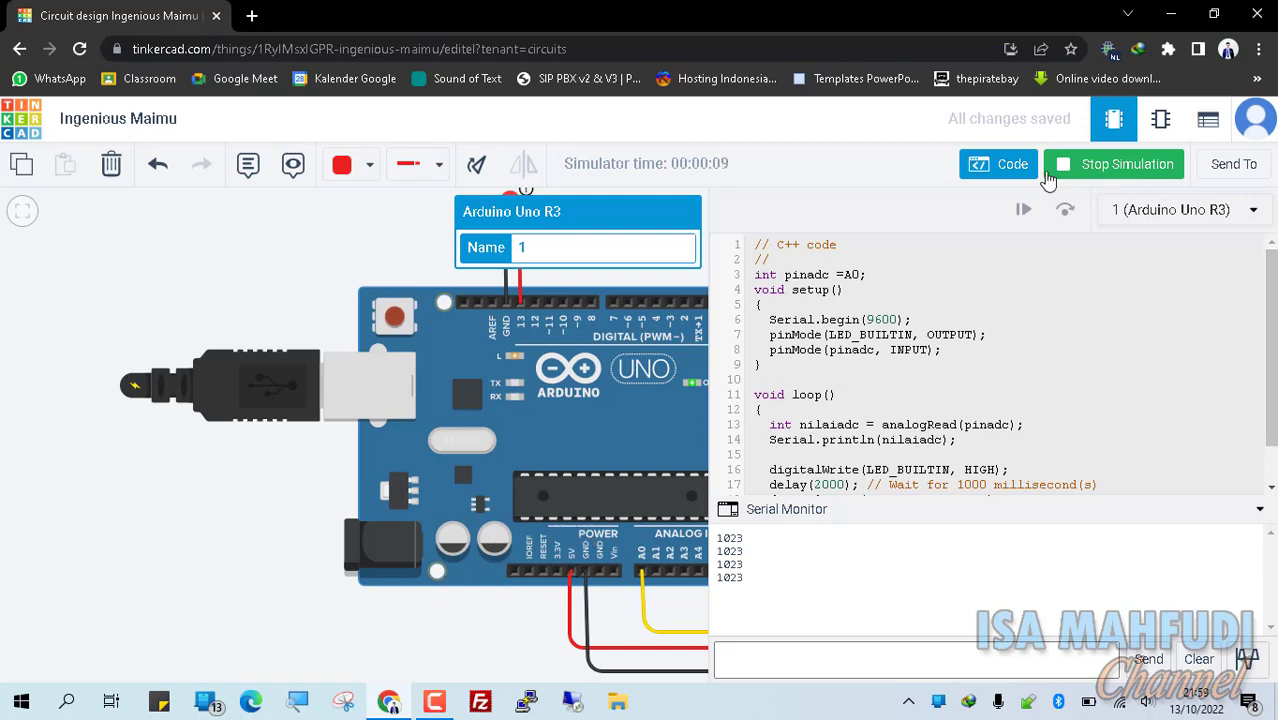
click(1008, 165)
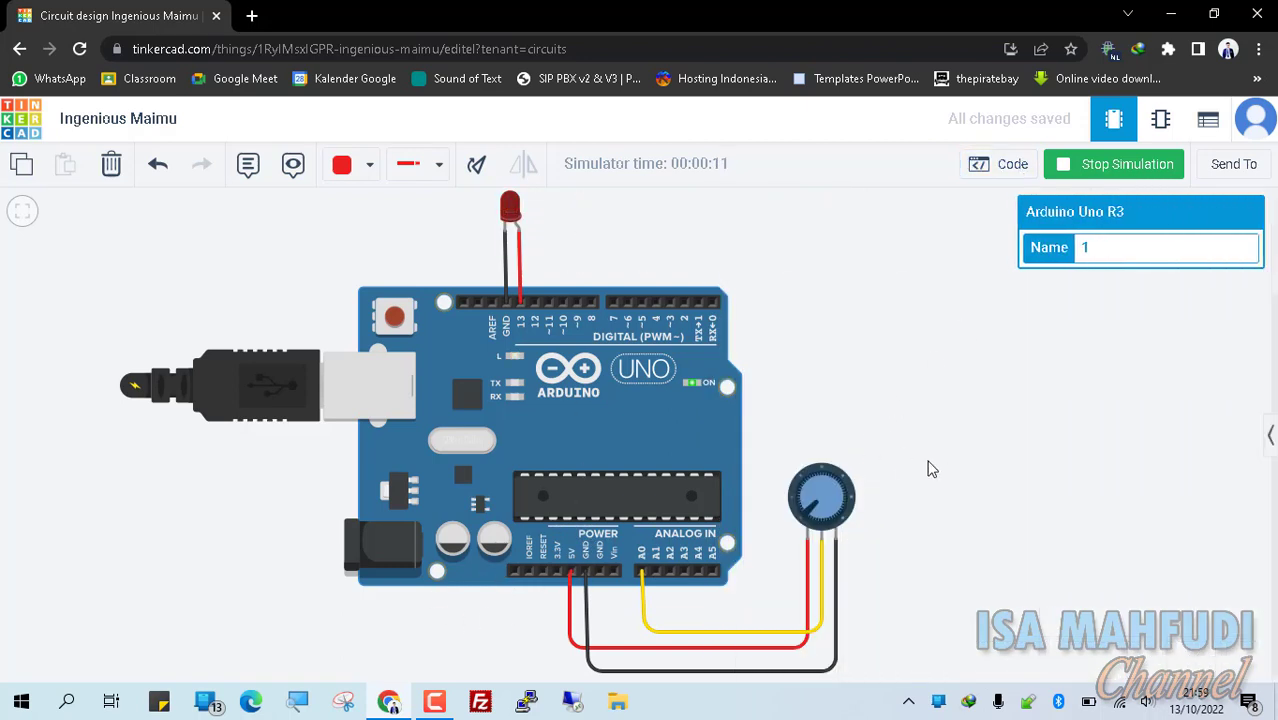
drag(927, 468, 733, 410)
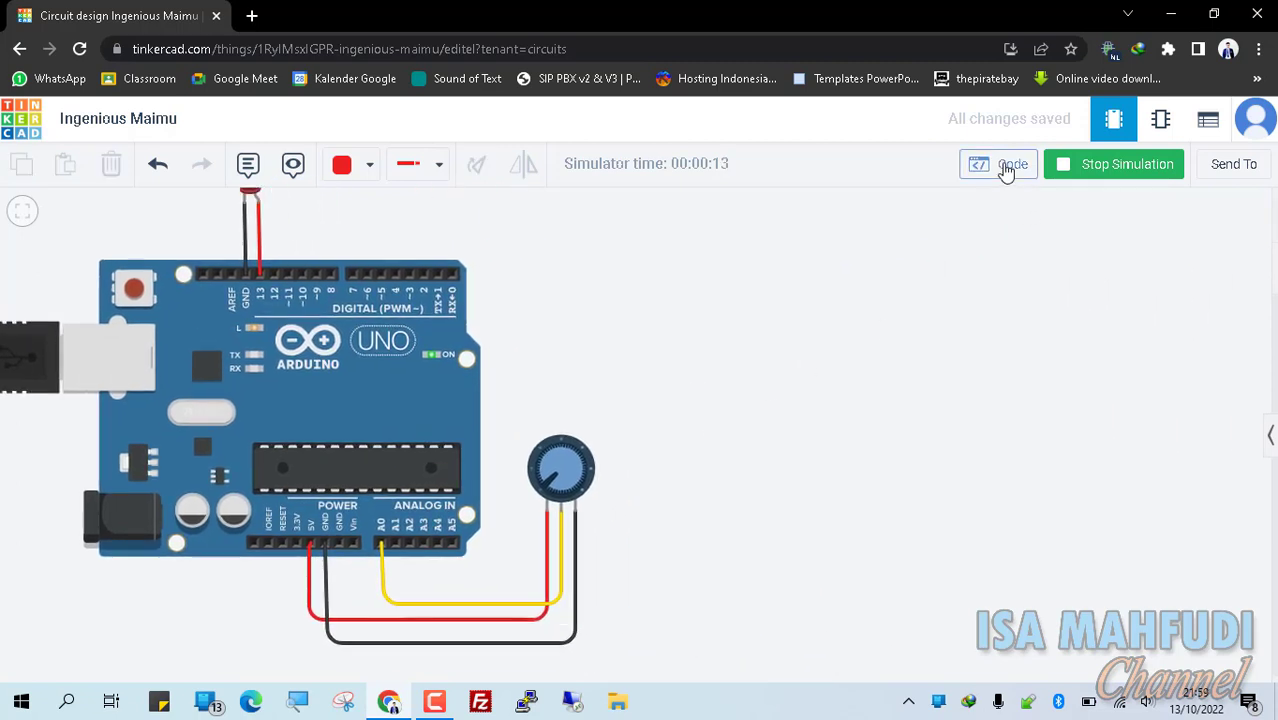
click(1004, 170)
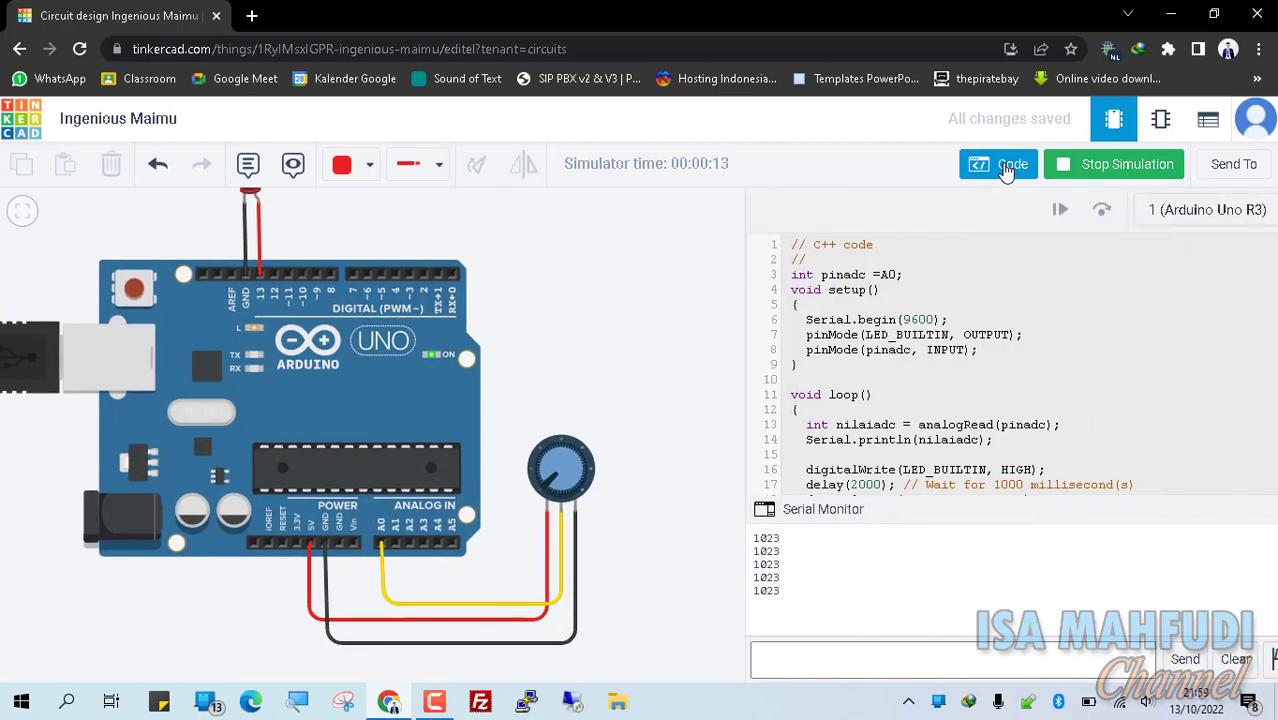
Step: Turn the potentiometer knob to its opposite end to test the serial readings, and hide the code editor
click(537, 470)
drag(537, 470, 630, 502)
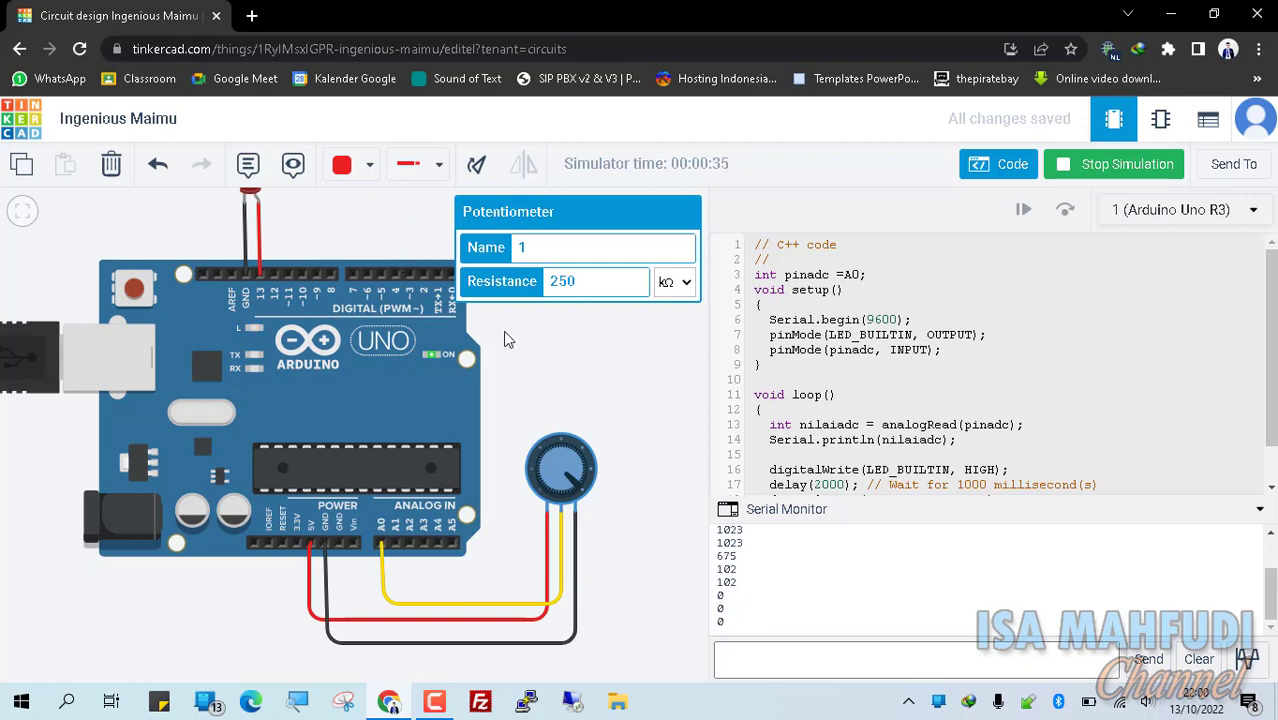
click(1008, 168)
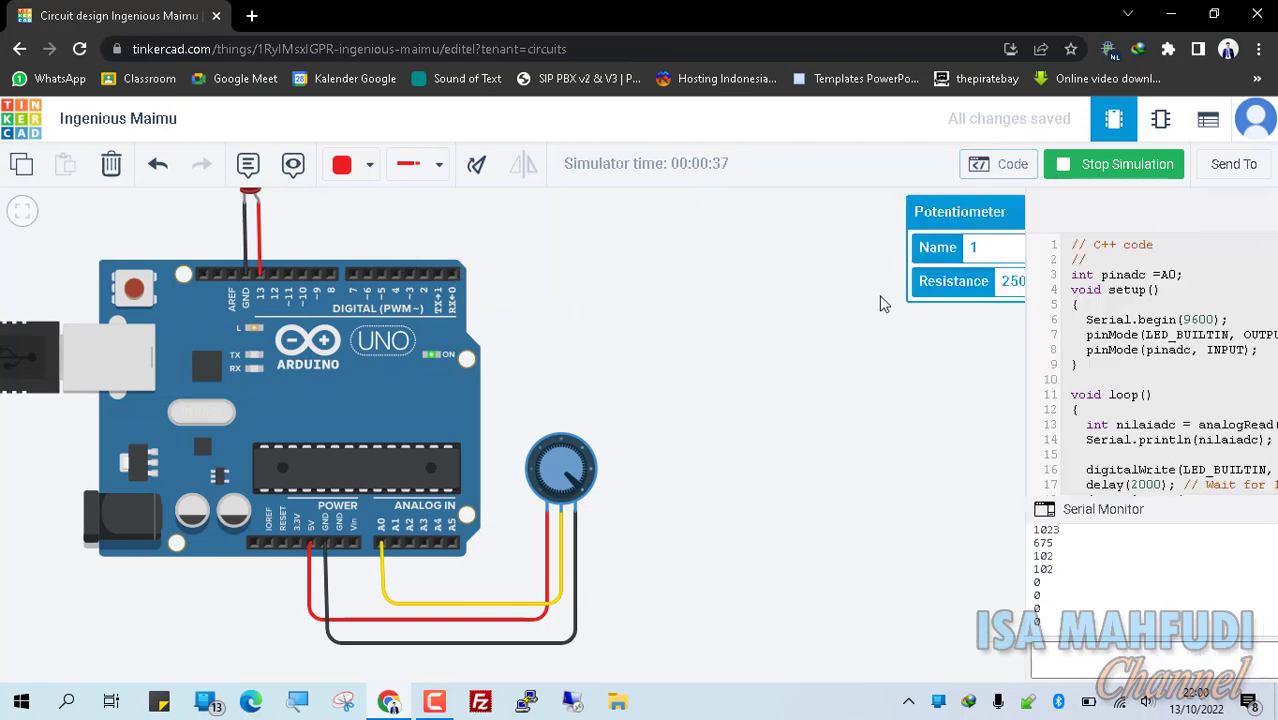
drag(566, 270, 571, 303)
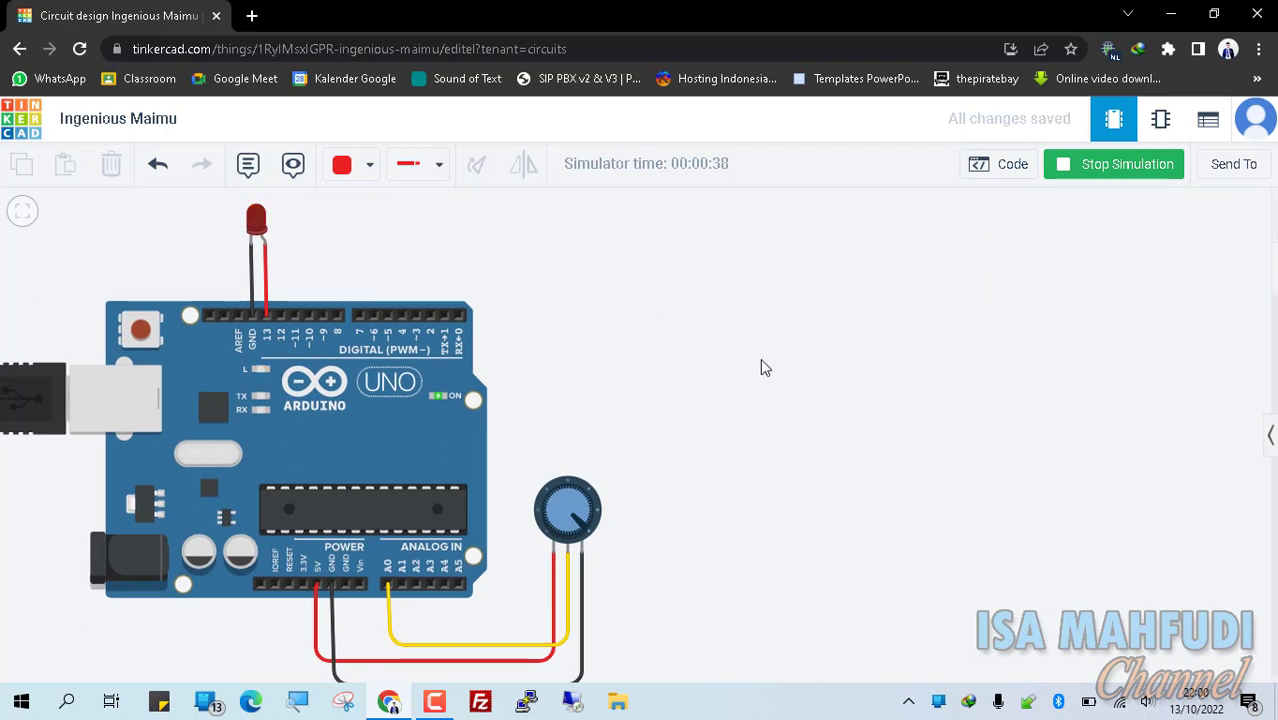
Step: Stop the simulation and add "if(nilaiadc>=0 && nilaiadc<=512)" with an opening brace below the Serial.println line in loop()
click(999, 172)
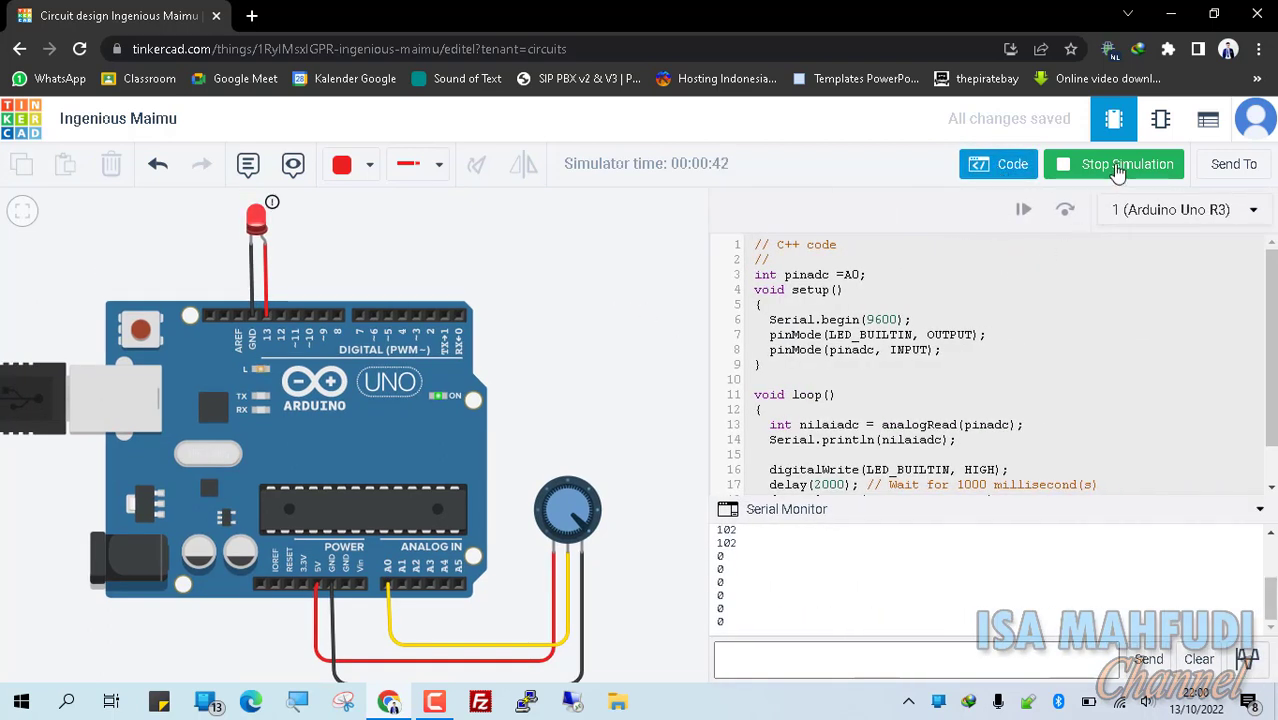
click(1118, 170)
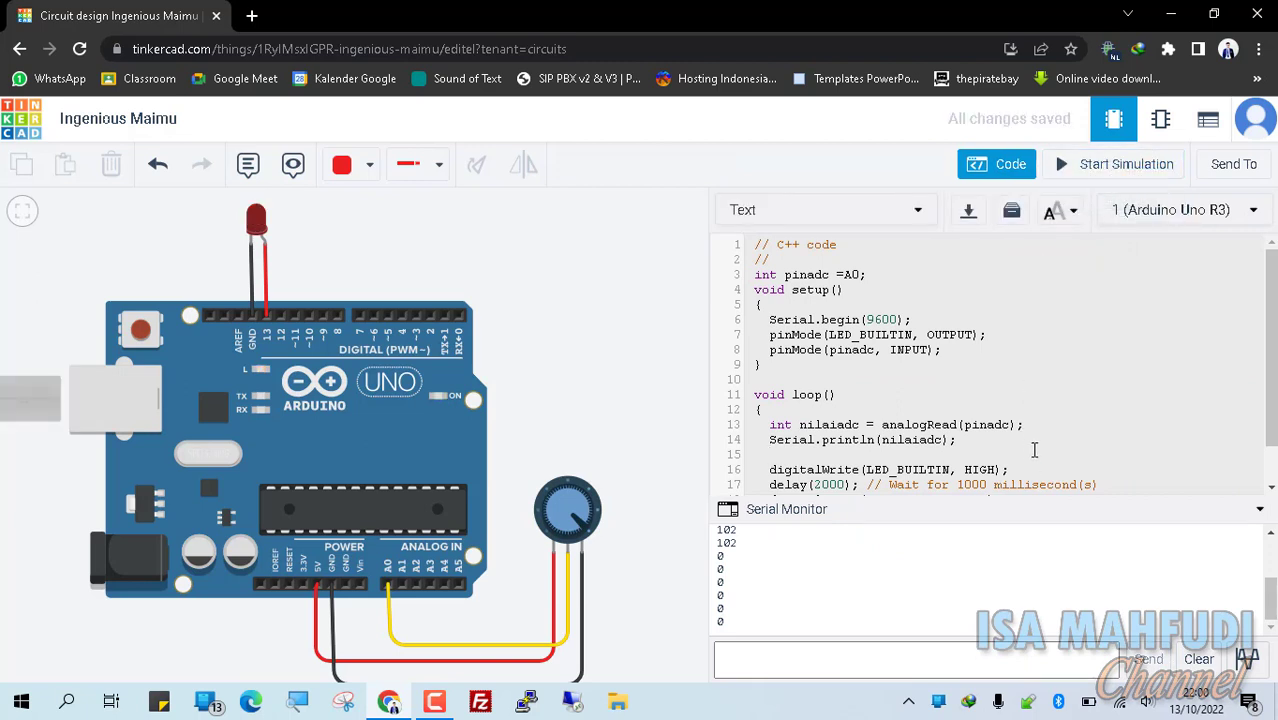
text(if(nili)
key(BackSpace)
text(aiadc>=0 && nilaiadc<)
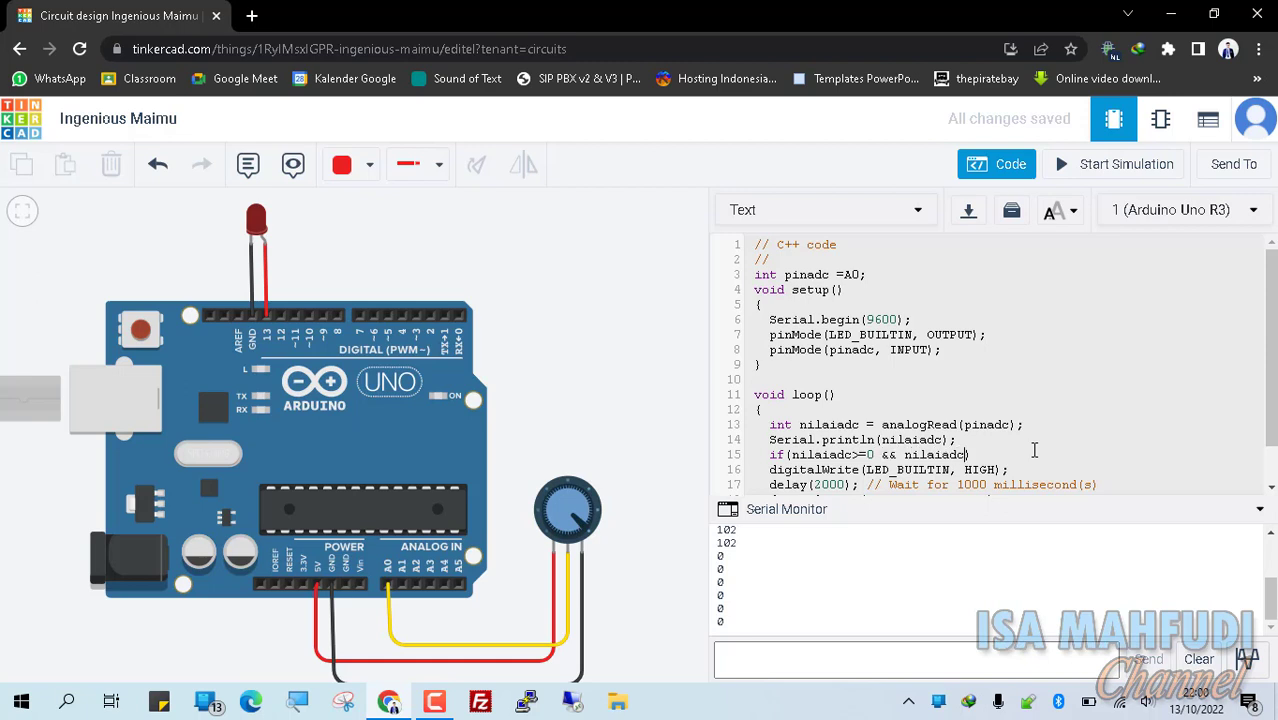
text(=512)
key(Return)
text({)
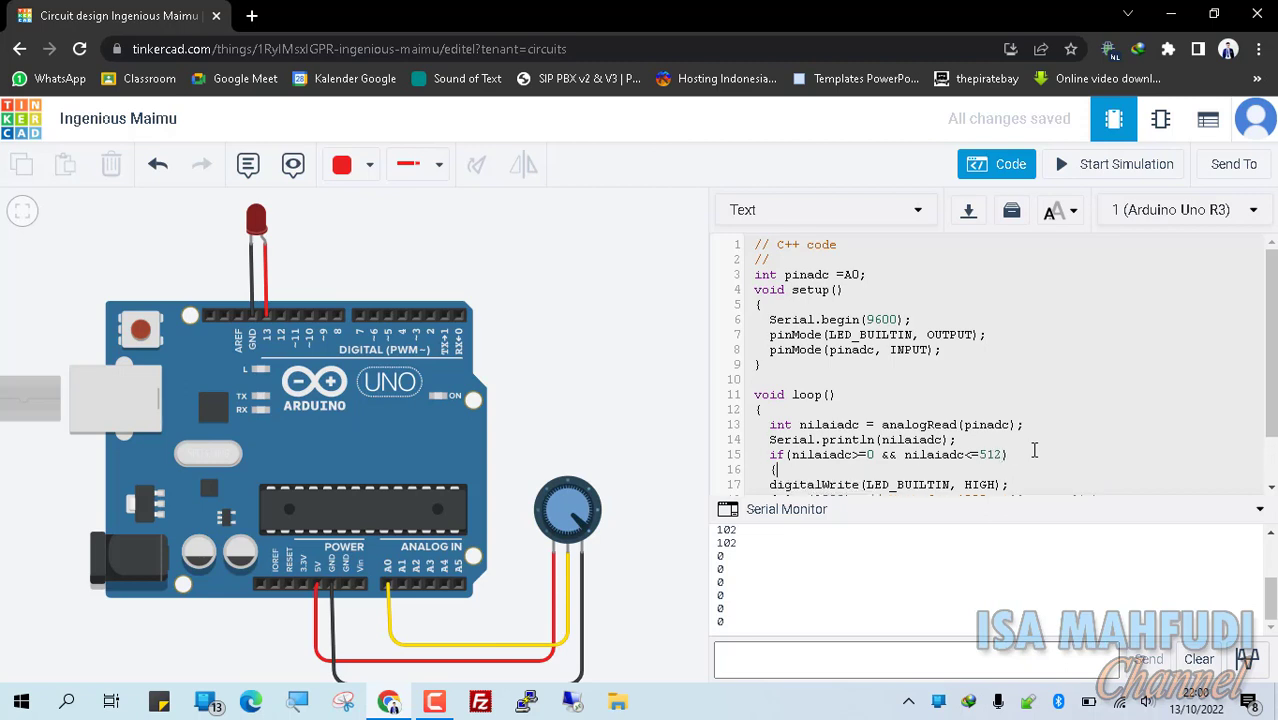
Step: Close the if block with a brace after the last delay line and begin an "else{" block below it
key(Down)
key(Down)
key(Down)
key(Down)
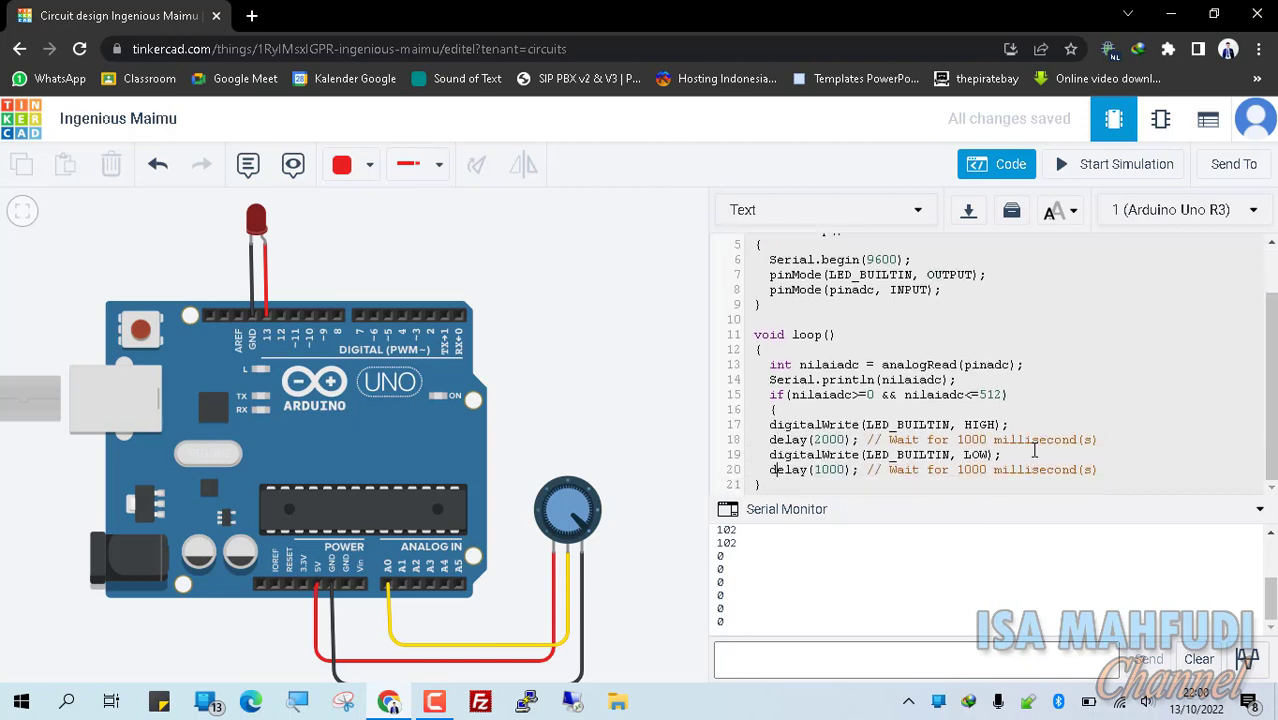
key(Down)
key(Return)
text(})
key(Return)
text(else{)
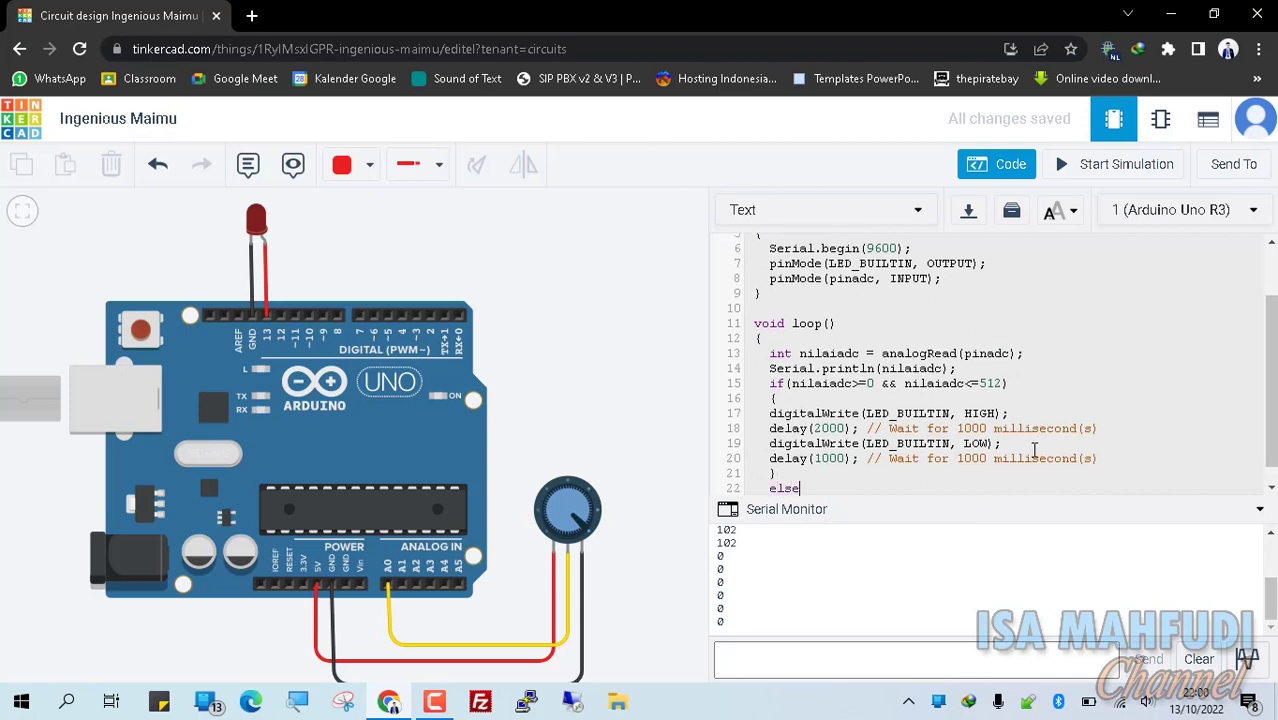
Step: Copy the digitalWrite(LED_BUILTIN, LOW) and delay(1000) lines into the else block
key(Return)
drag(769, 413, 1002, 428)
key(ctrl+c)
key(Down)
key(Down)
key(Down)
key(ctrl+v)
Step: Set both delays inside the if block to 500 and briefly run the simulation
text(500)
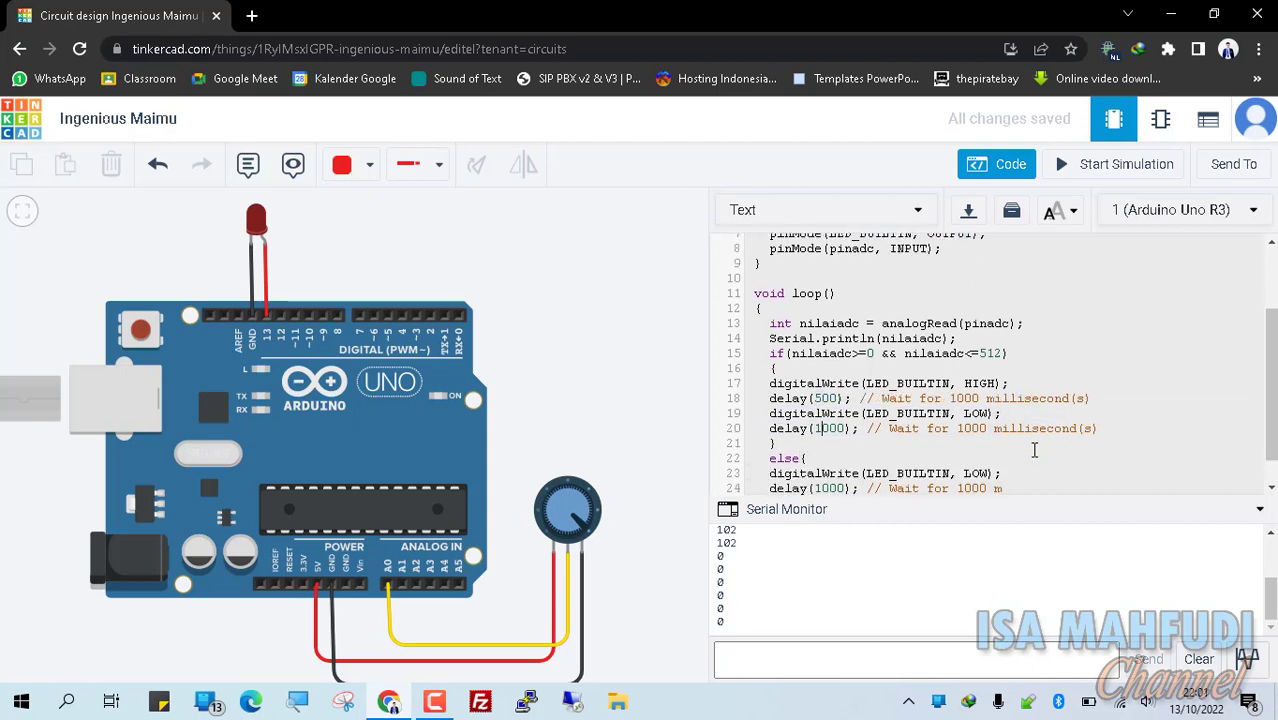
text(500)
scroll(1100, 340, down, 1)
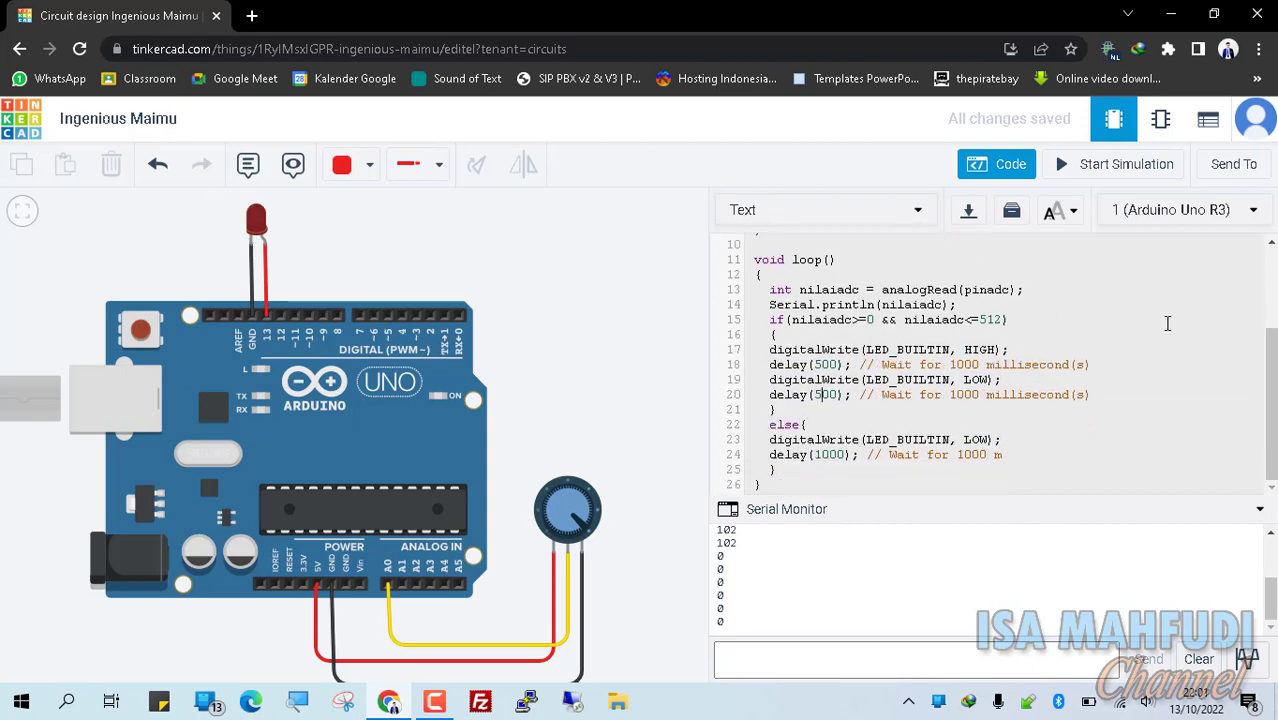
click(1100, 166)
click(1093, 166)
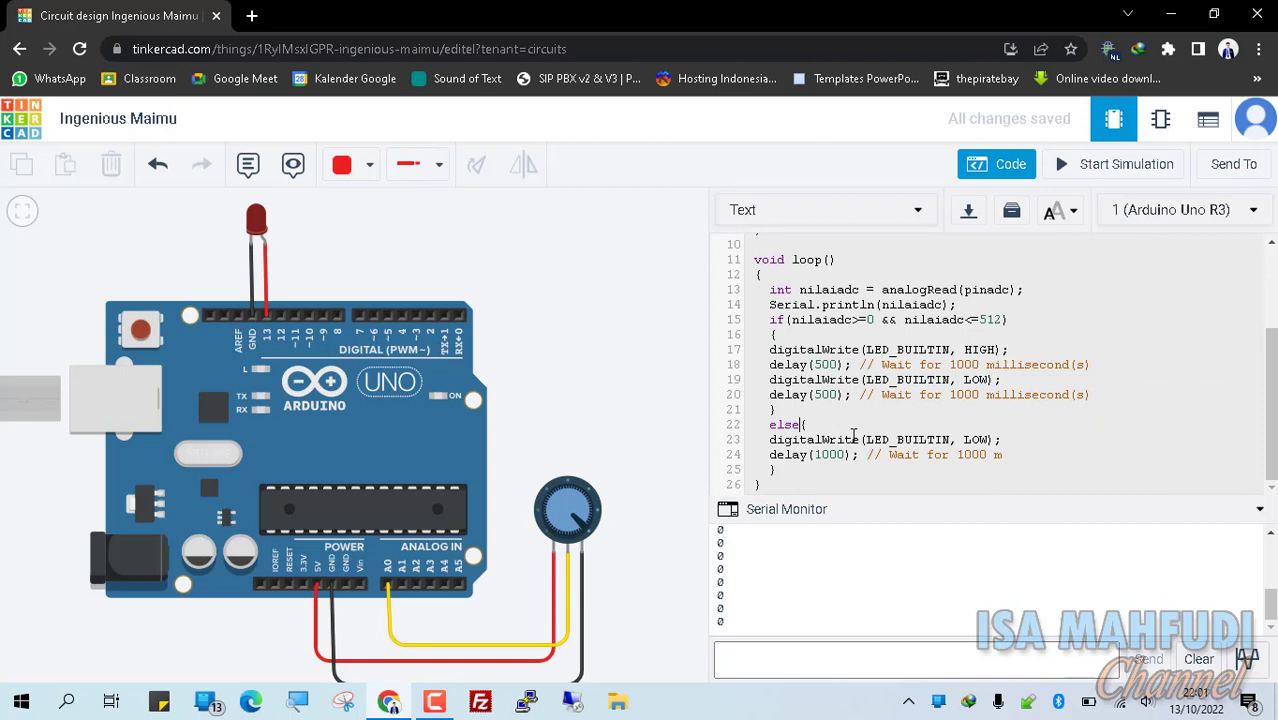
Step: Turn the else into an "else if" and paste the first if statement's condition into its parentheses
text(if())
key(Left)
key(Left)
key(Left)
key(Left)
key(Left)
key(shift+End)
key(End)
click(853, 428)
key(Left)
key(Left)
key(ctrl+v)
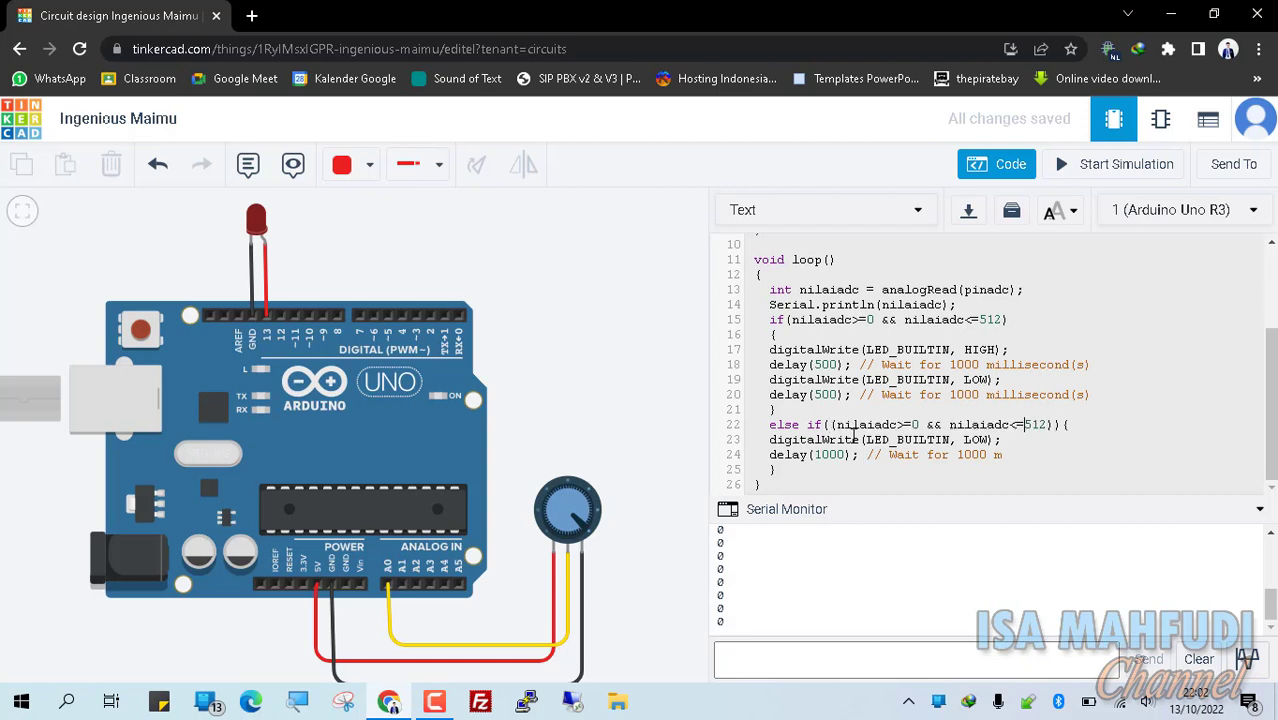
Step: Set the else-if limits so the condition reads "nilaiadc>=513 && nilaiadc<=1023"
key(Left)
key(Left)
text(13)
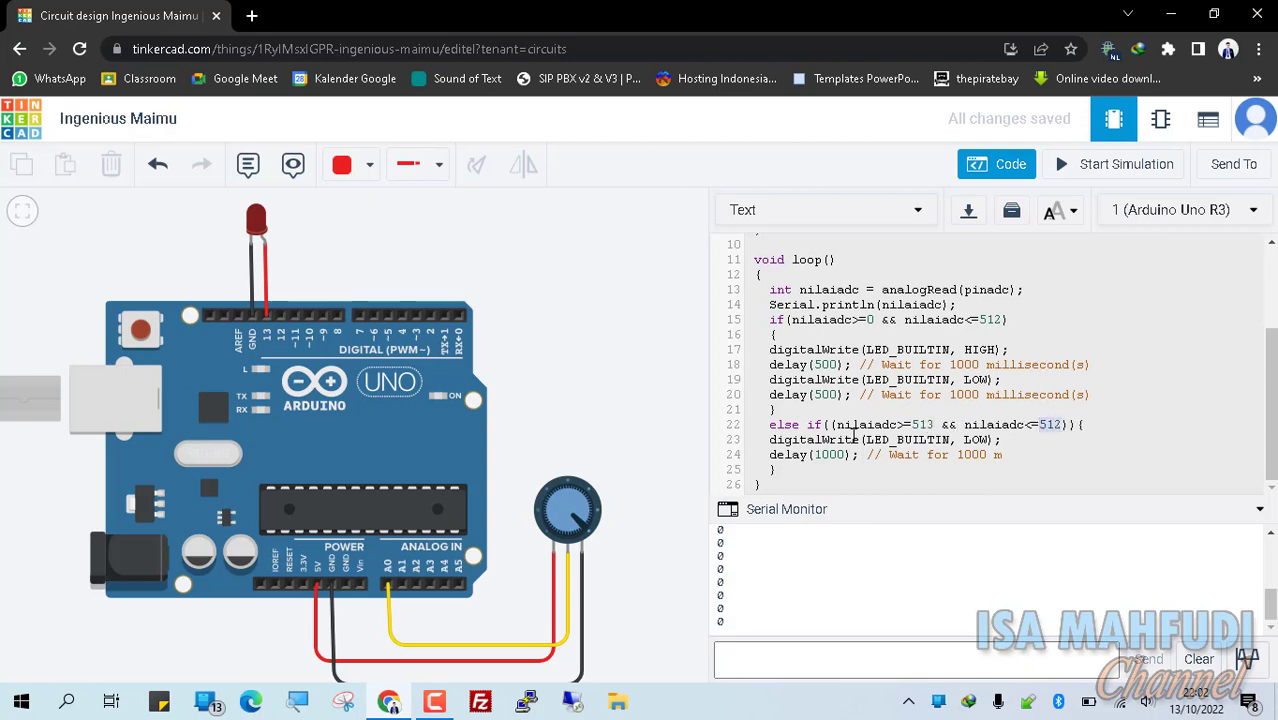
text(1023)
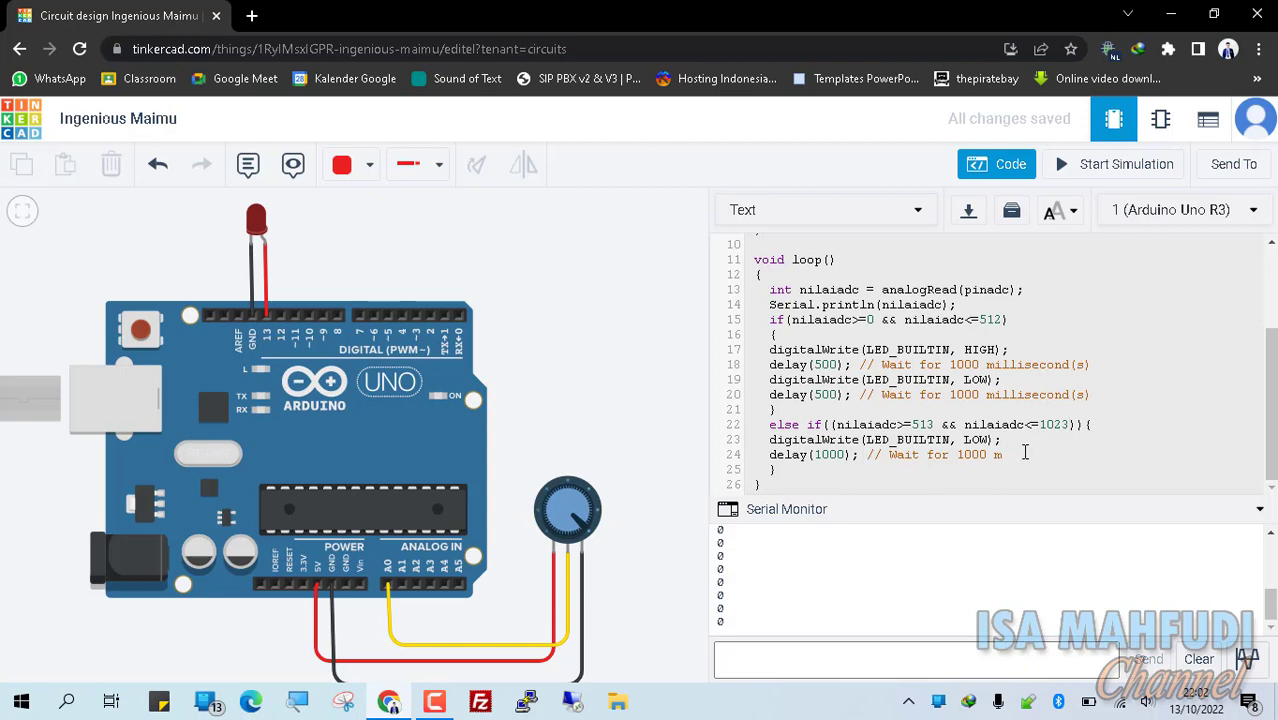
Step: Run the simulation and turn the potentiometer knob back and forth across the 512 threshold to test the LED's response
click(1092, 168)
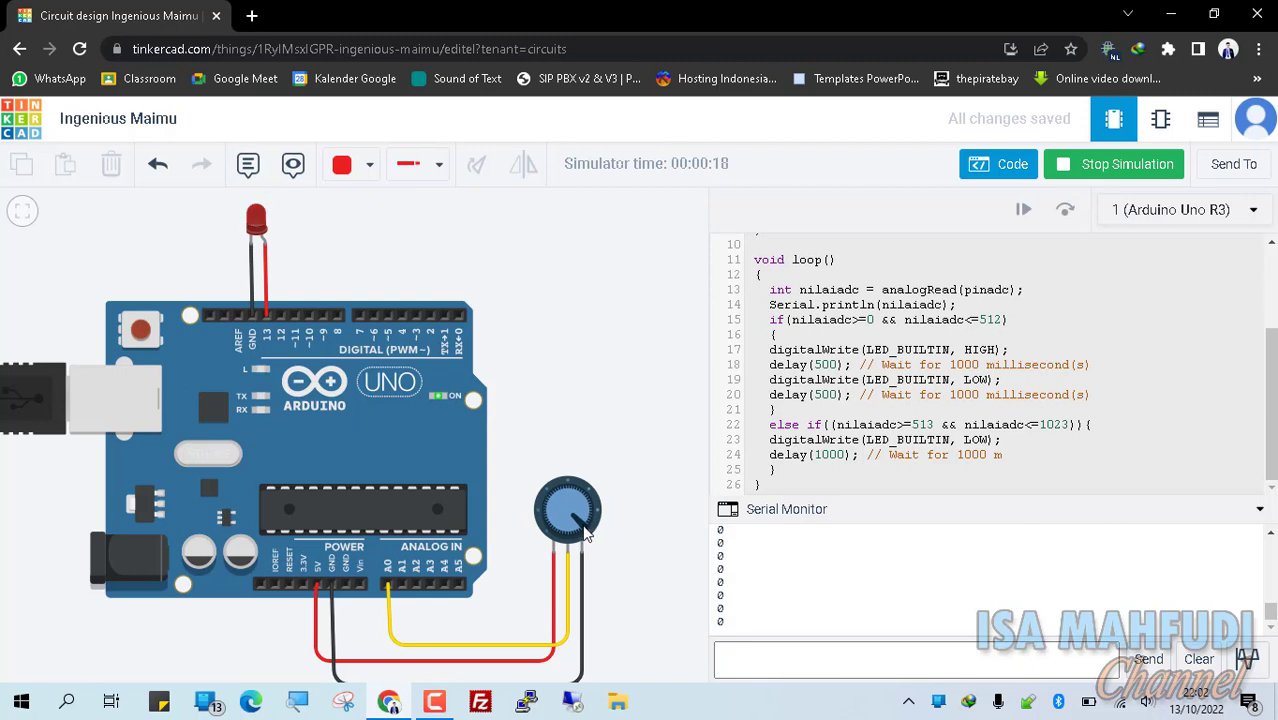
drag(585, 533, 567, 494)
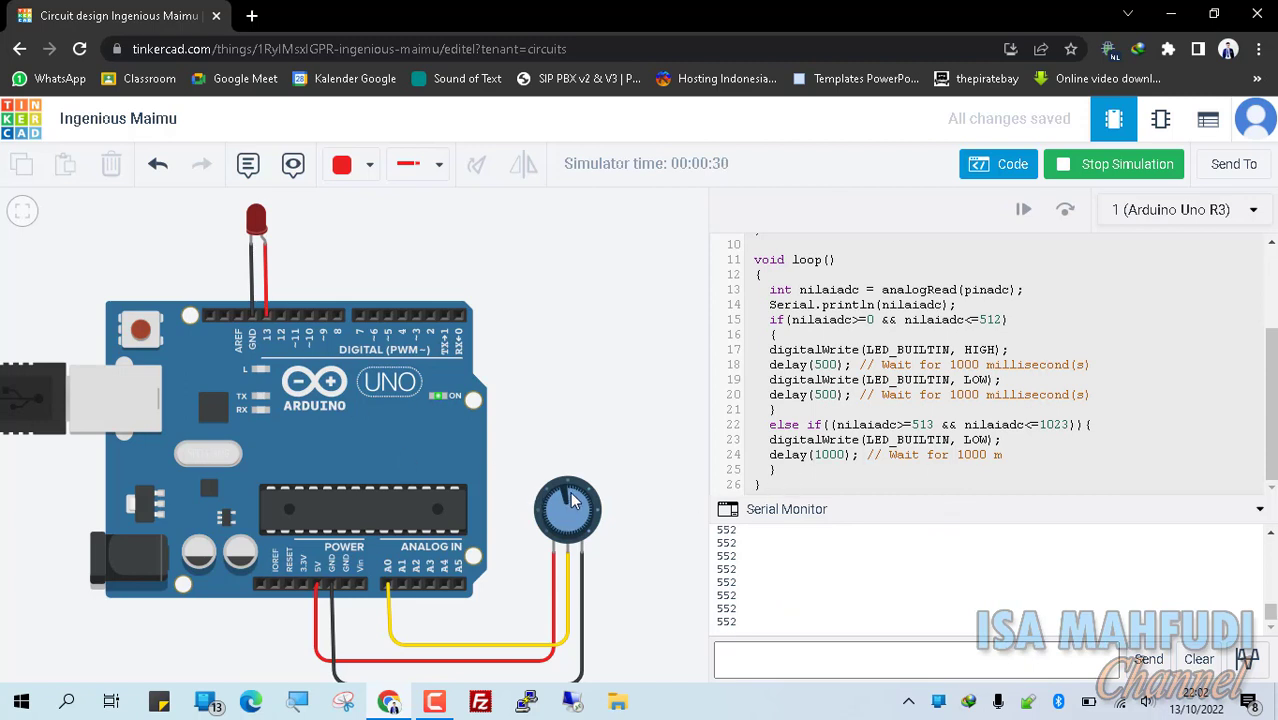
drag(567, 493, 598, 507)
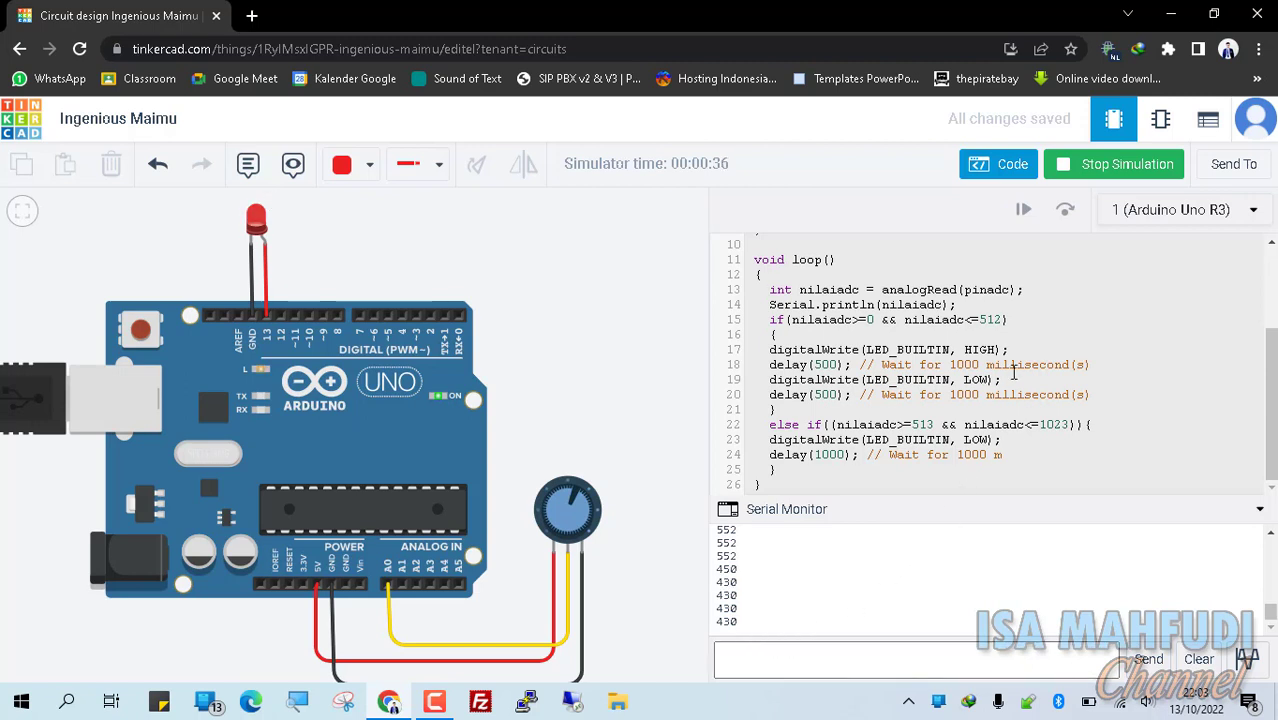
drag(763, 365, 1114, 399)
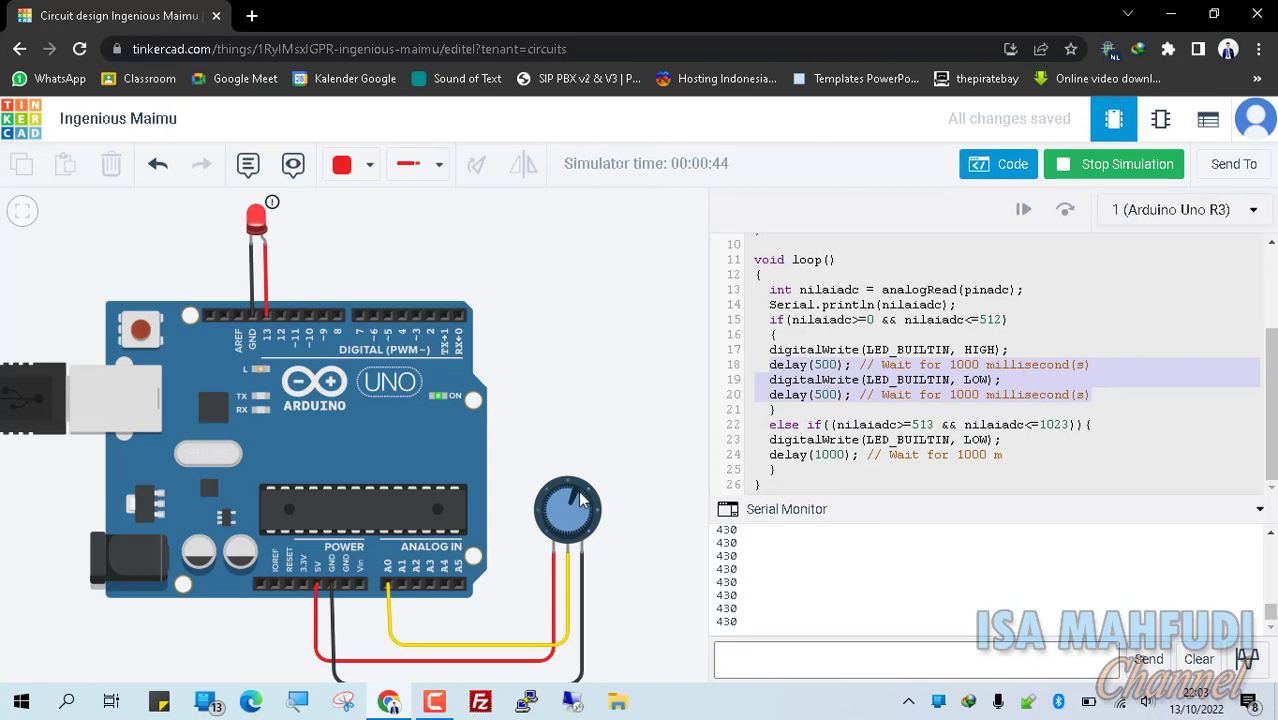
drag(571, 513, 563, 497)
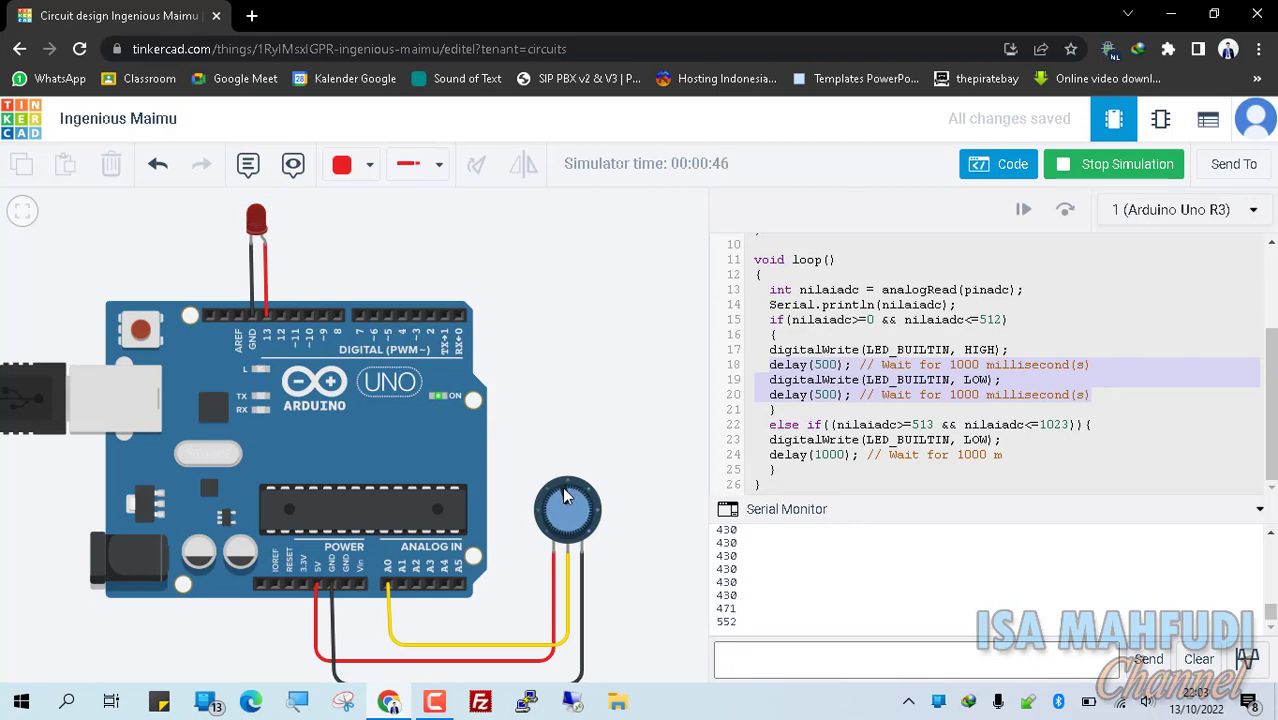
Step: Stop the simulation and replace the code editor with the component library
click(1013, 170)
click(1017, 176)
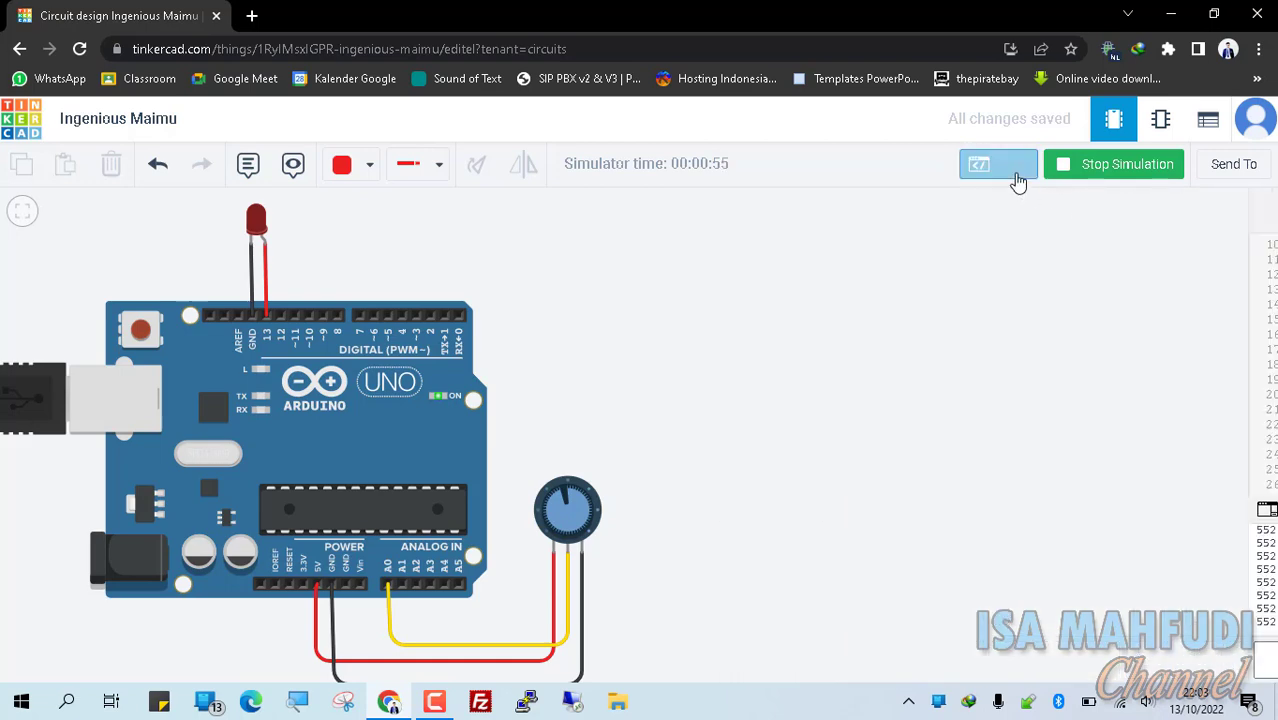
click(1108, 164)
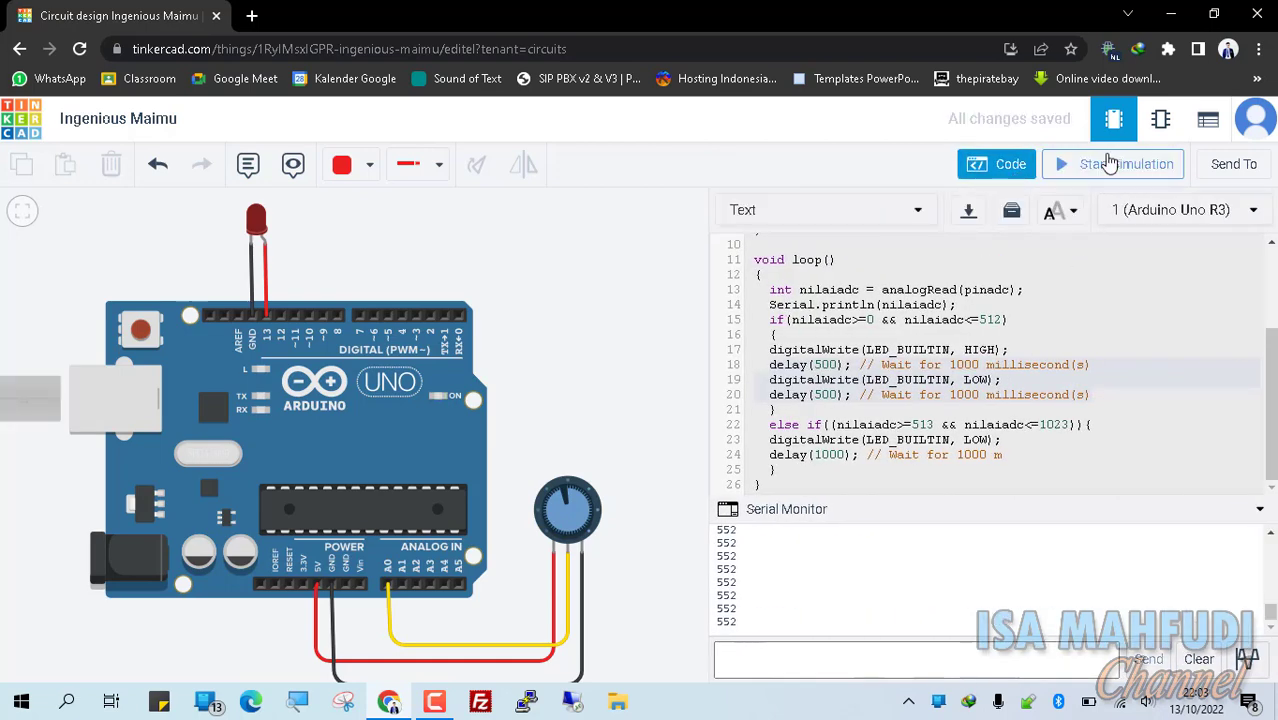
click(967, 224)
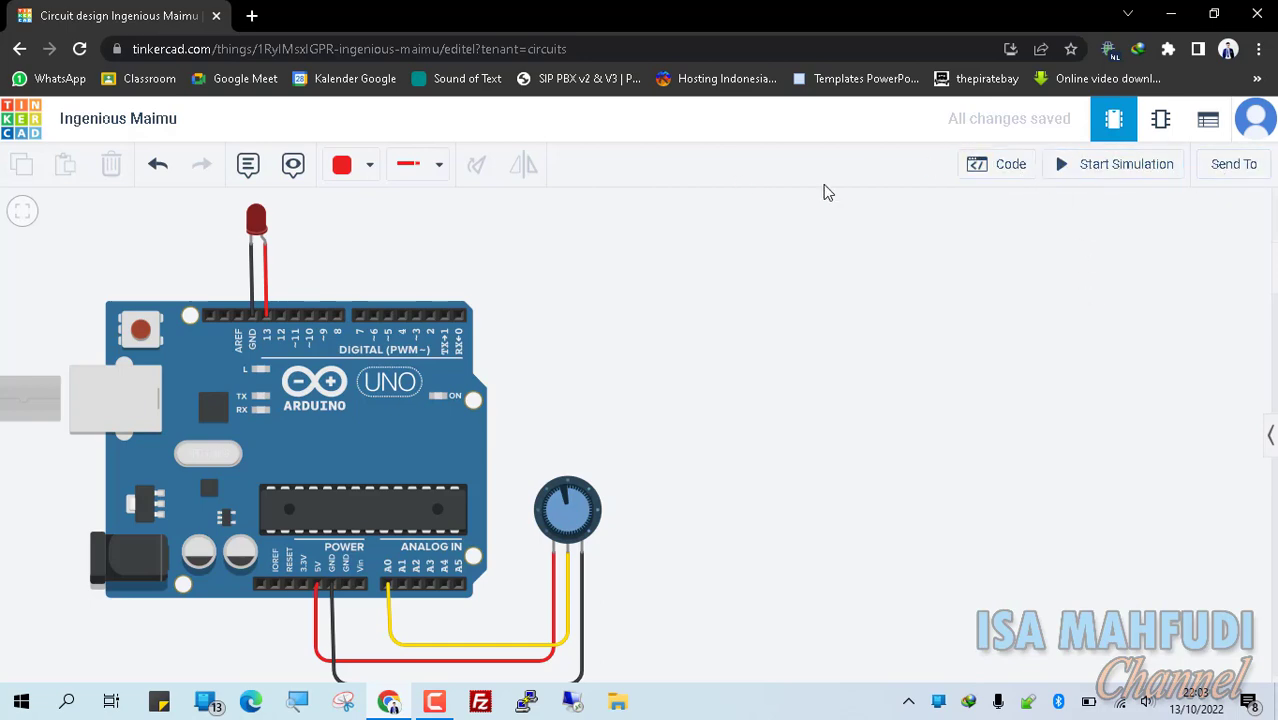
click(1013, 170)
click(1013, 170)
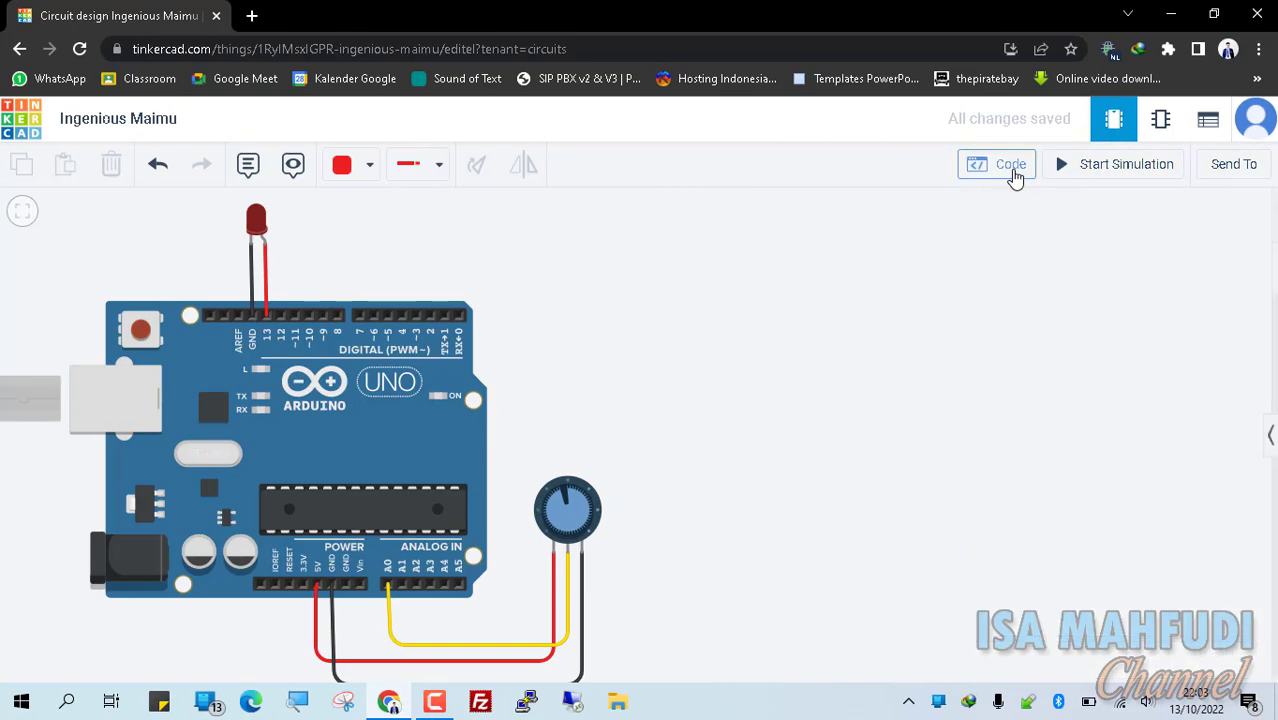
click(1270, 435)
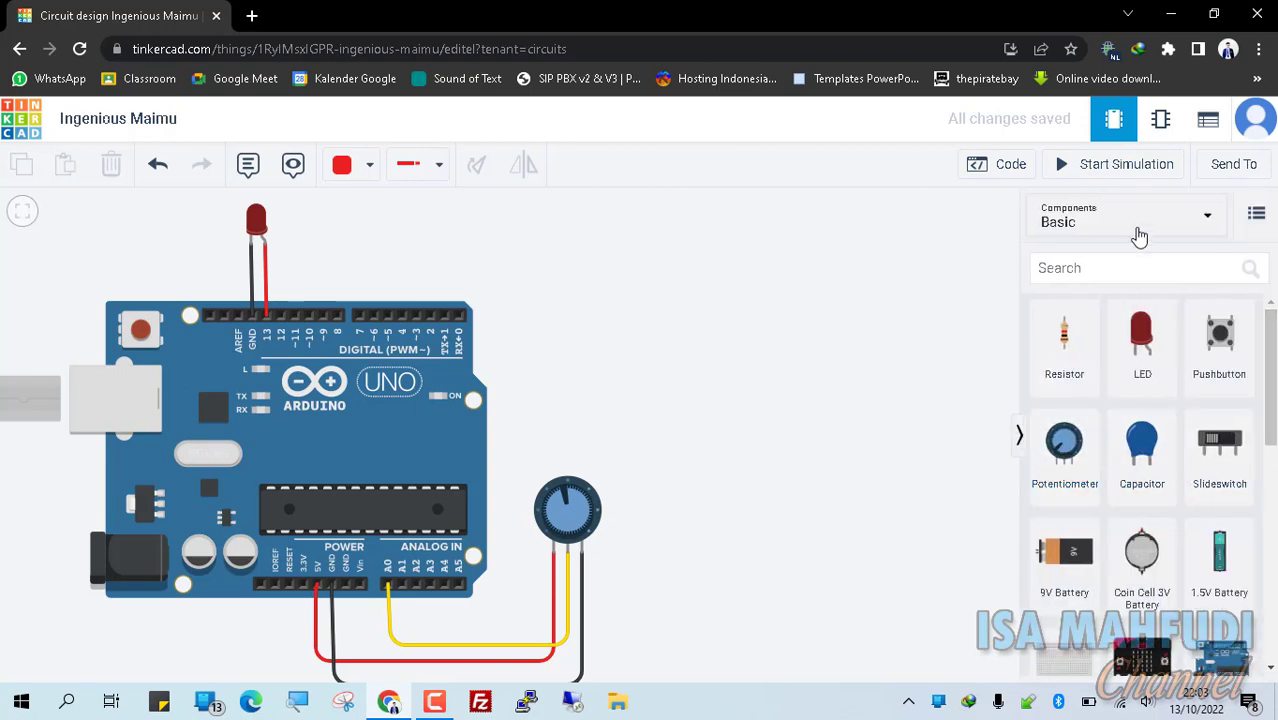
Step: Delete the Arduino Uno together with its code, then the LED and the potentiometer, to empty the workplane
click(238, 378)
key(Delete)
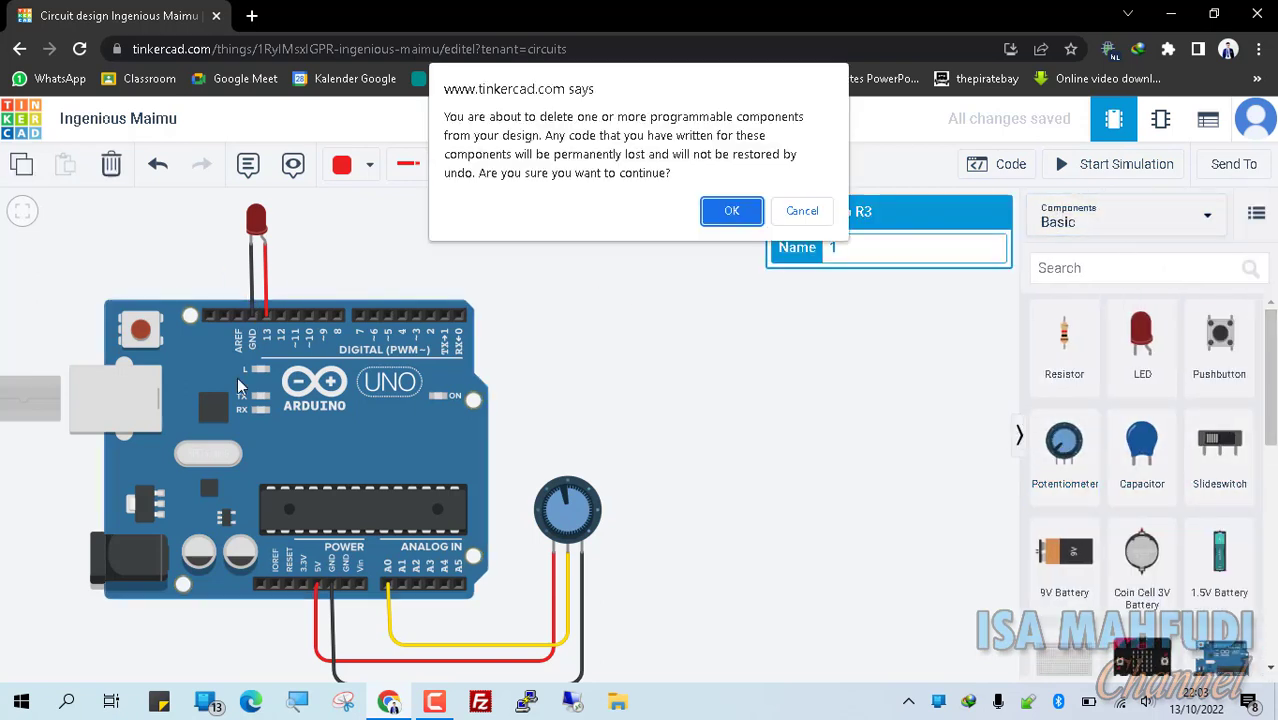
click(731, 210)
click(257, 222)
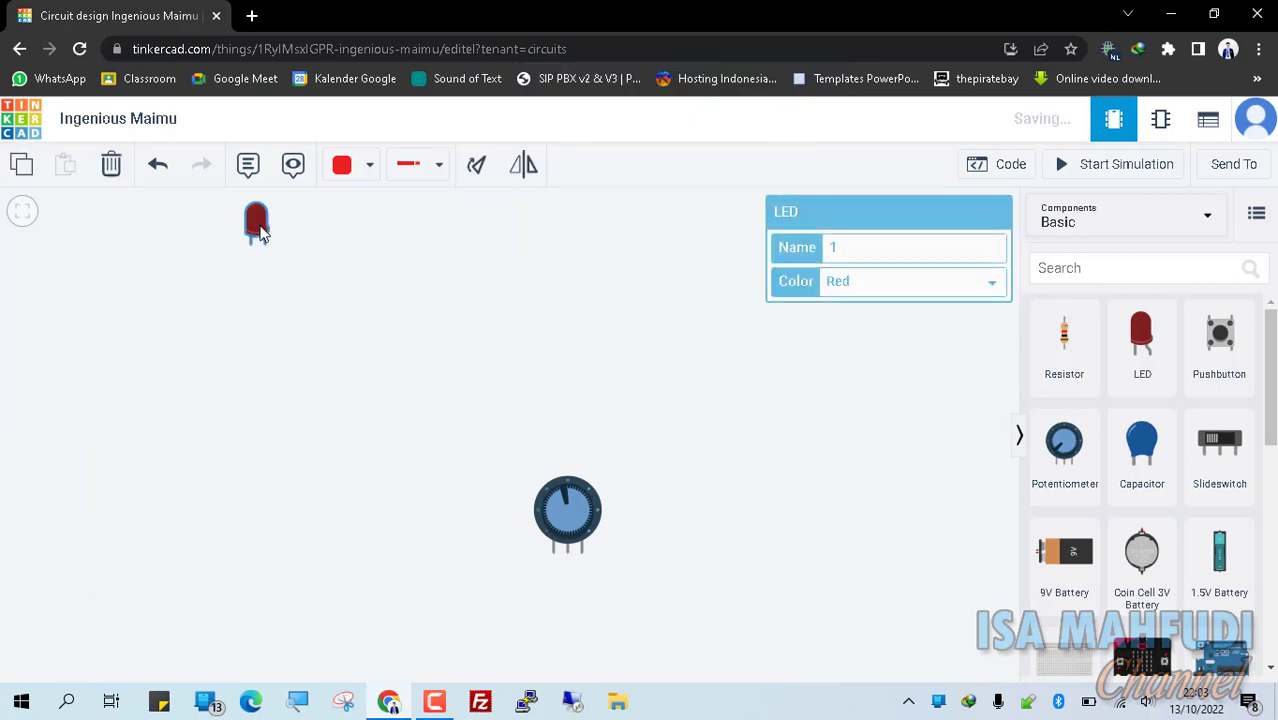
key(Delete)
click(538, 510)
key(Delete)
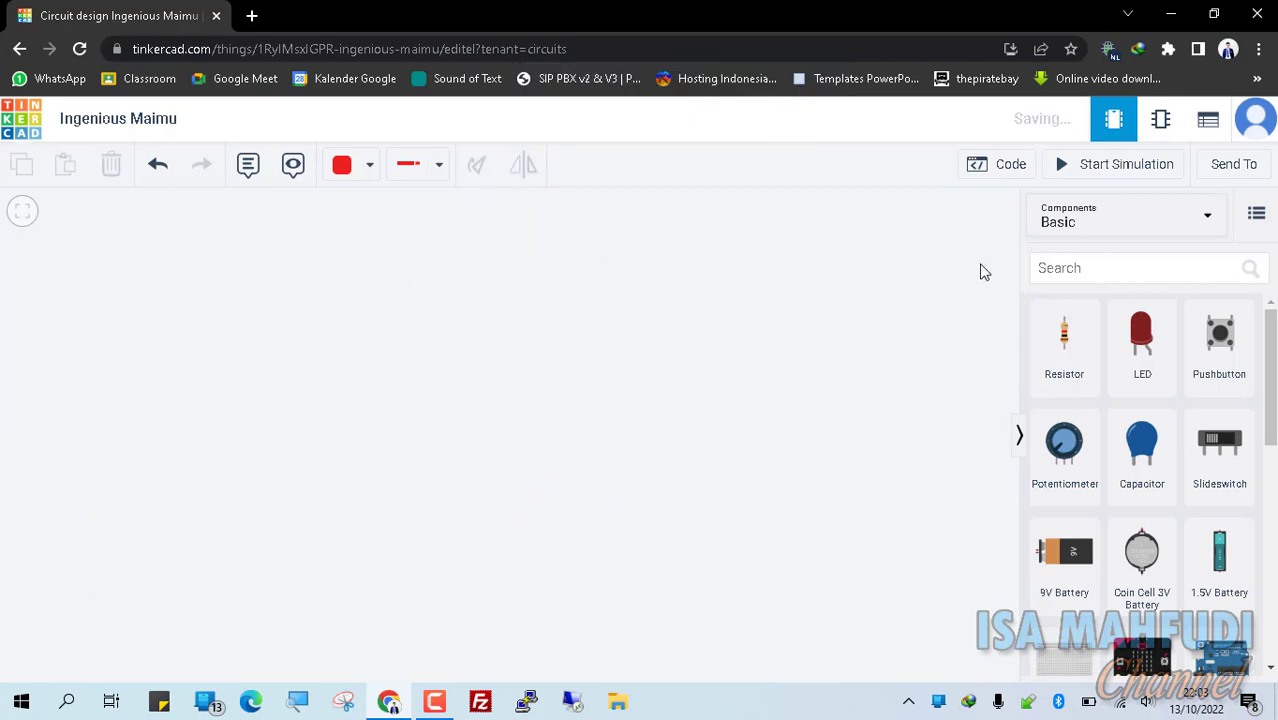
Step: Place the Ultrasonic Range Finder circuit from the Arduino starters on the empty workplane
click(1103, 234)
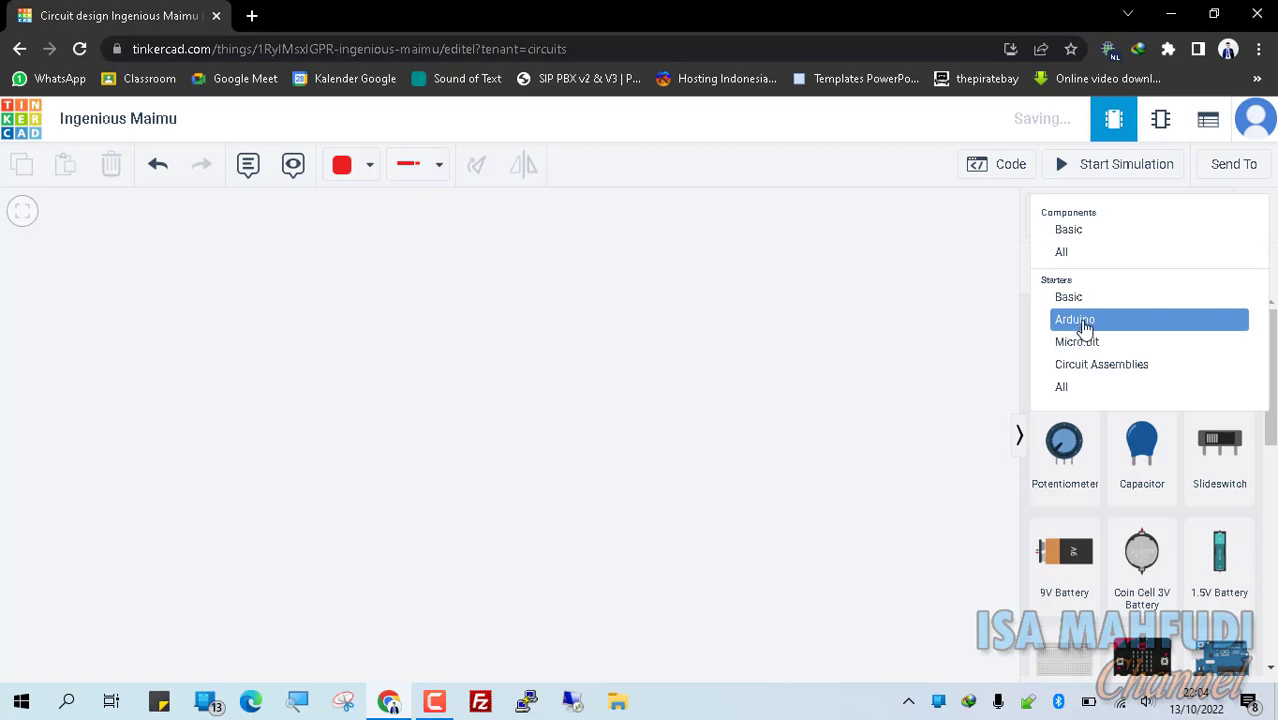
click(1081, 322)
scroll(1221, 490, down, 3)
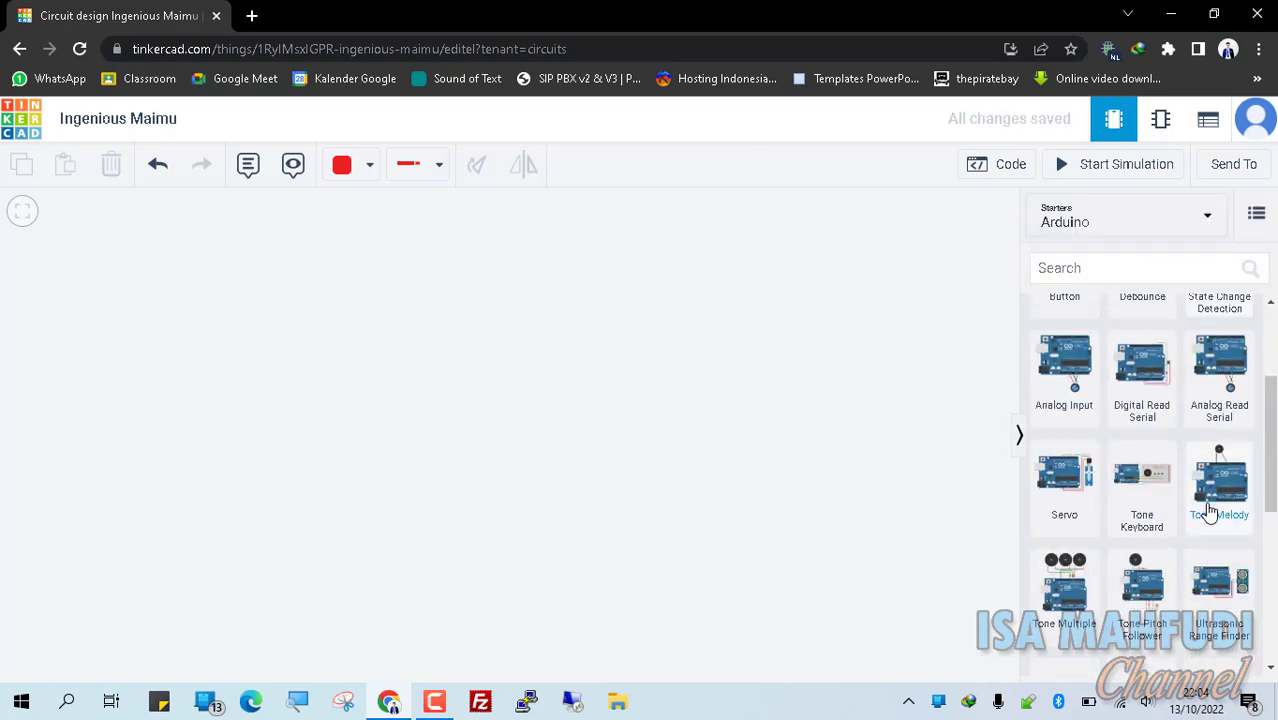
scroll(1143, 622, down, 2)
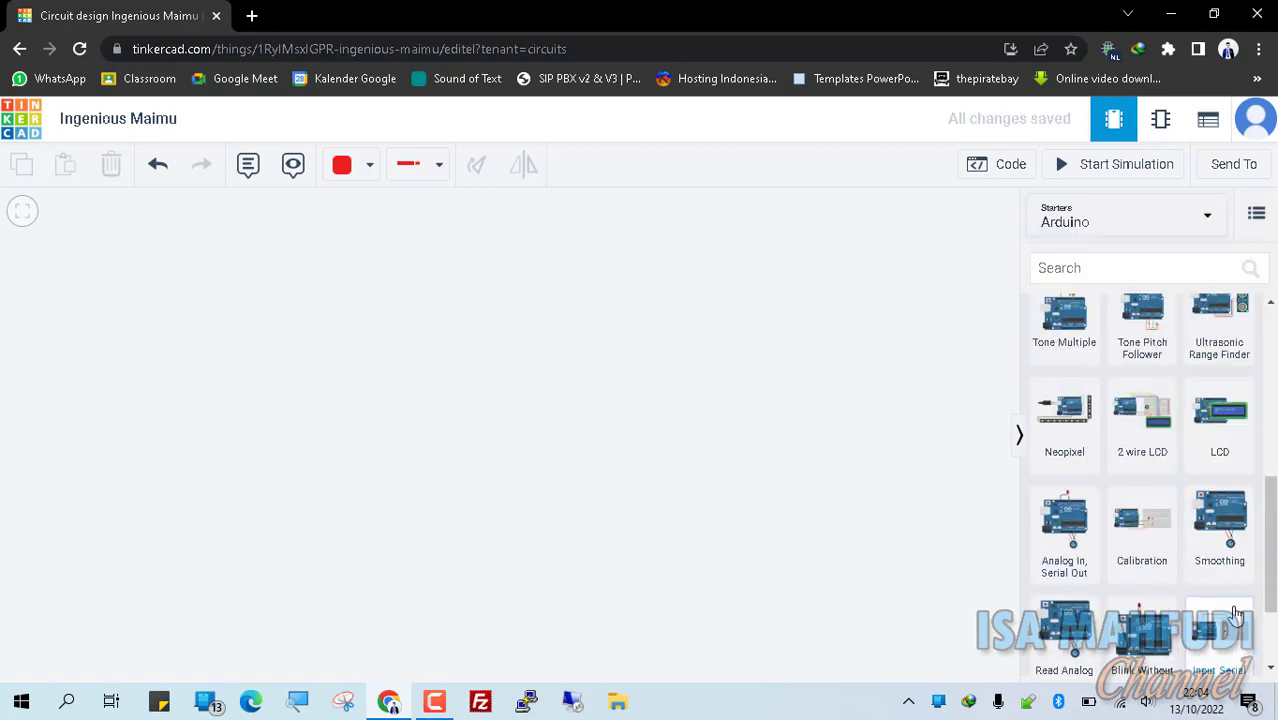
scroll(1240, 612, up, 3)
scroll(1240, 612, up, 1)
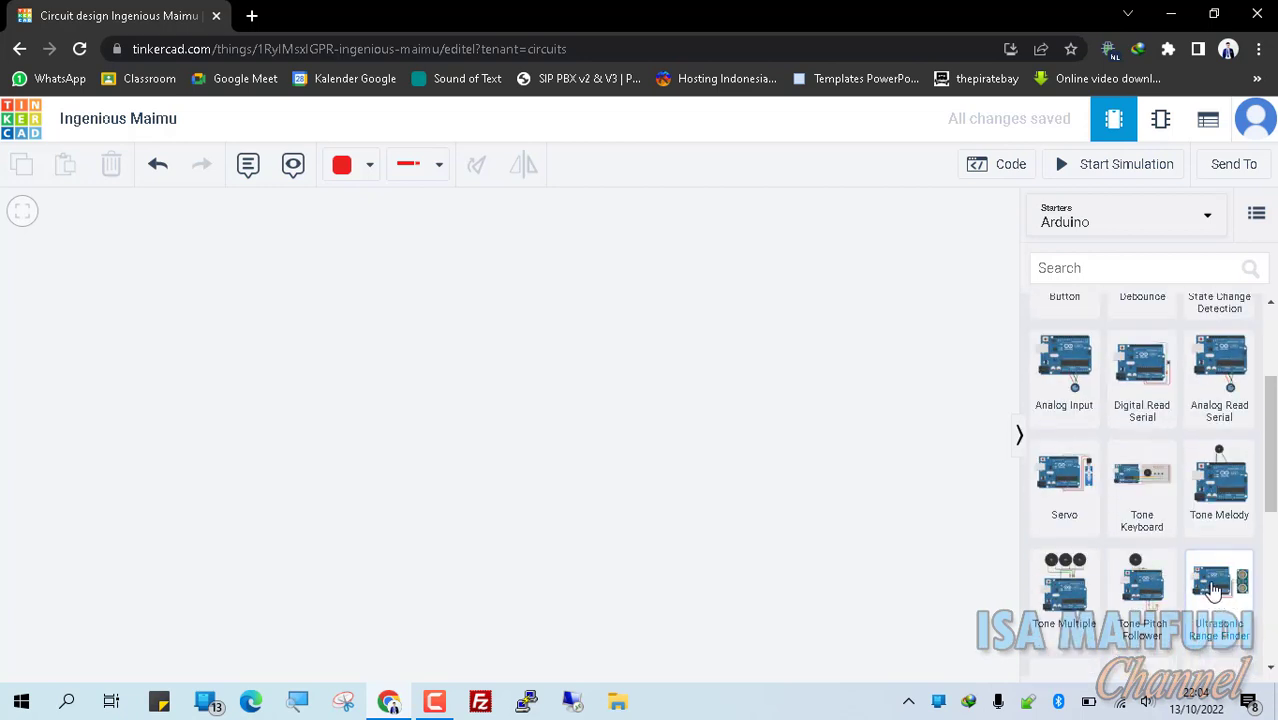
drag(1214, 590, 336, 432)
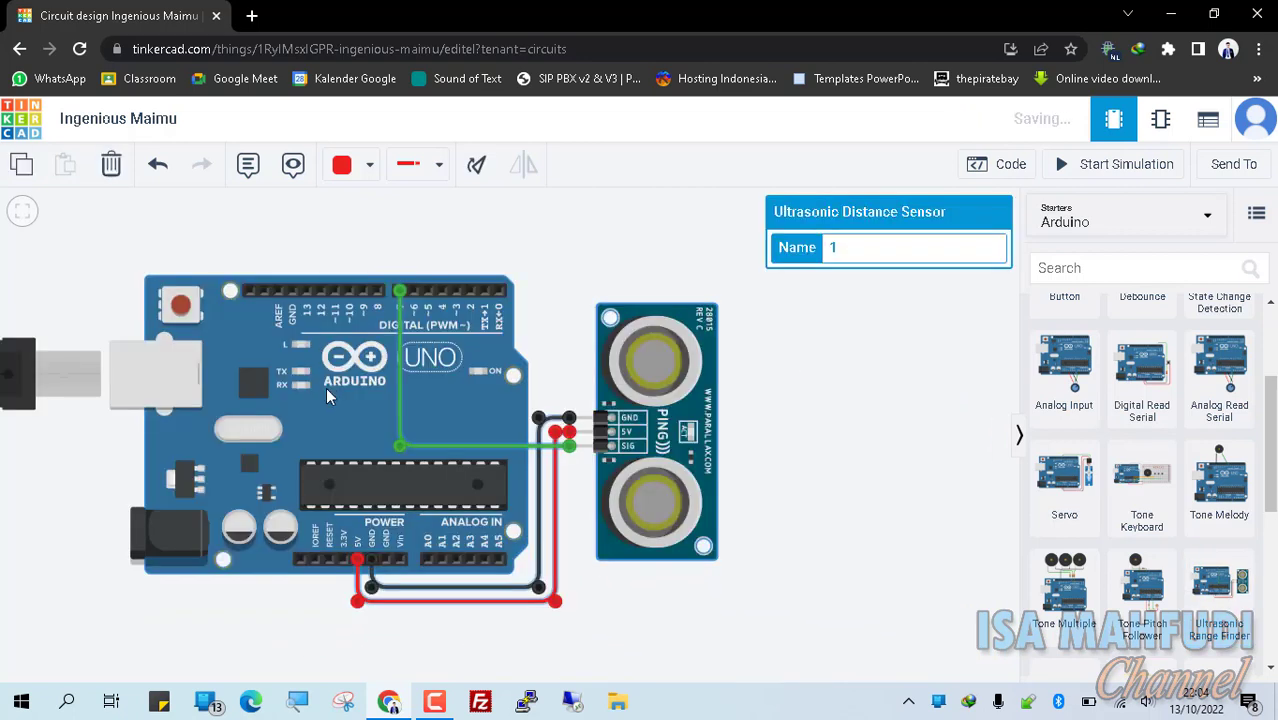
Step: Open the starter's code, convert it from Blocks to Text mode, and review the sketch down to its loop()
click(1010, 168)
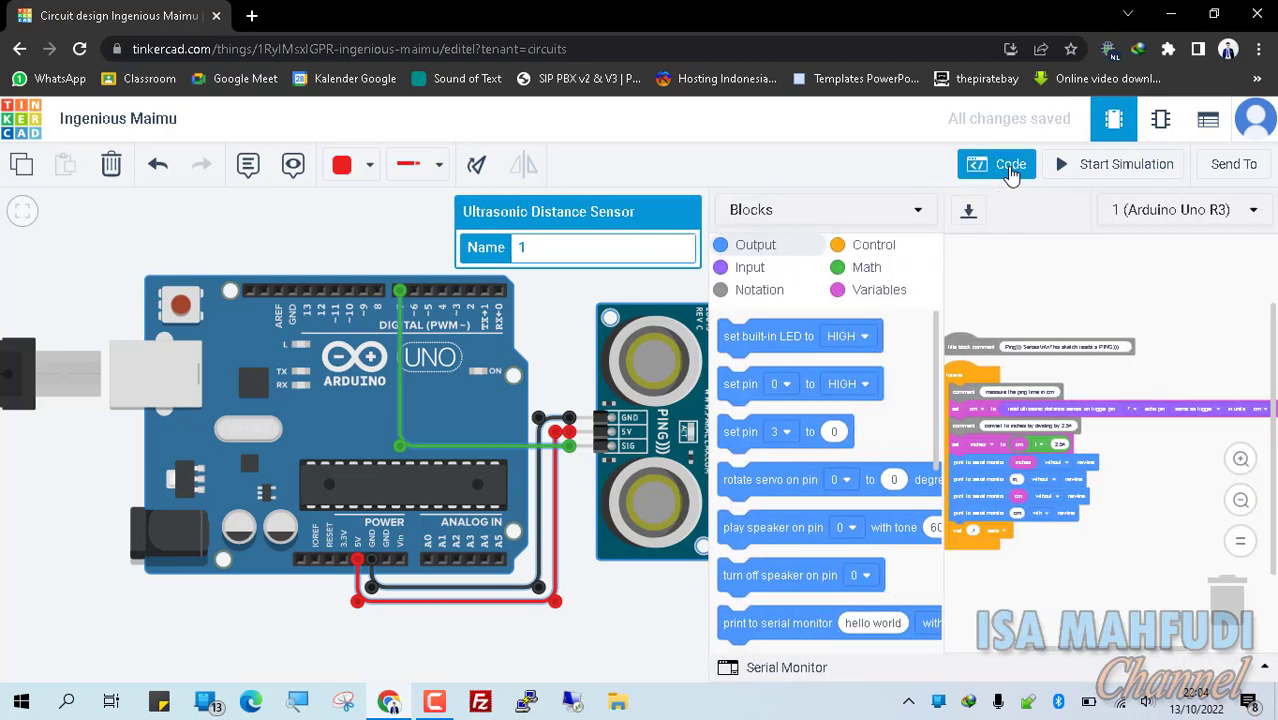
click(838, 209)
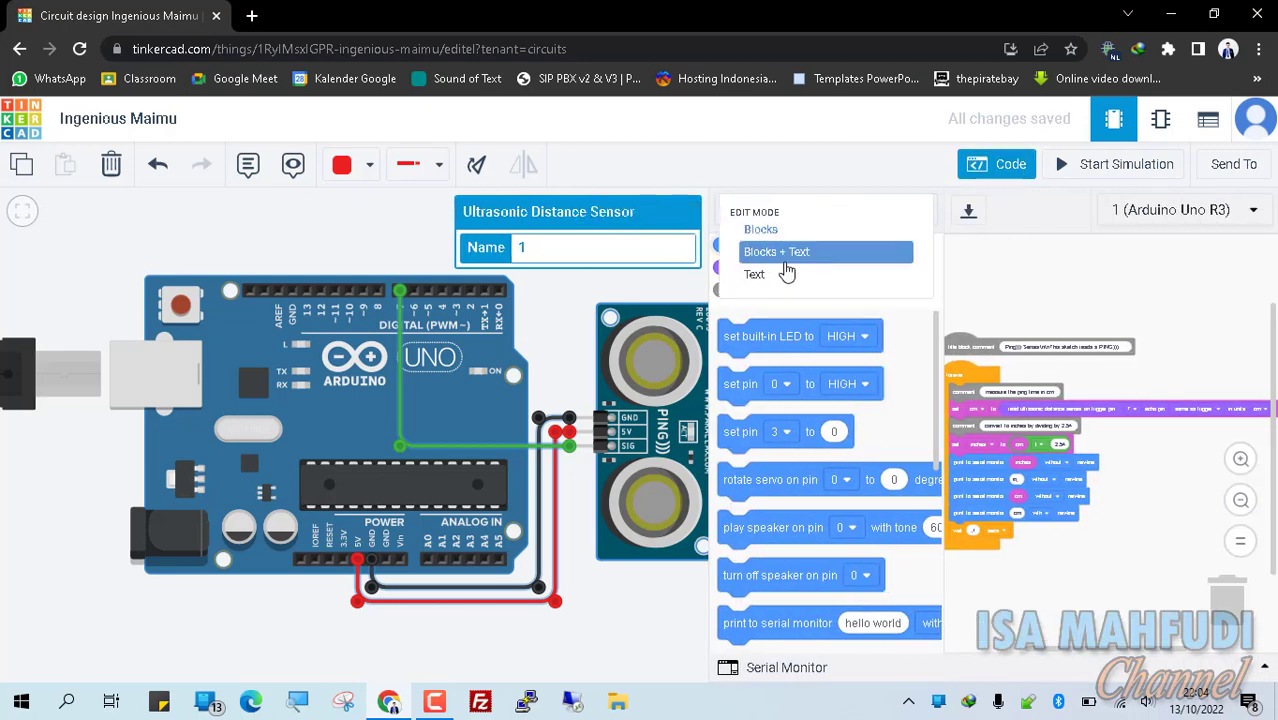
click(777, 285)
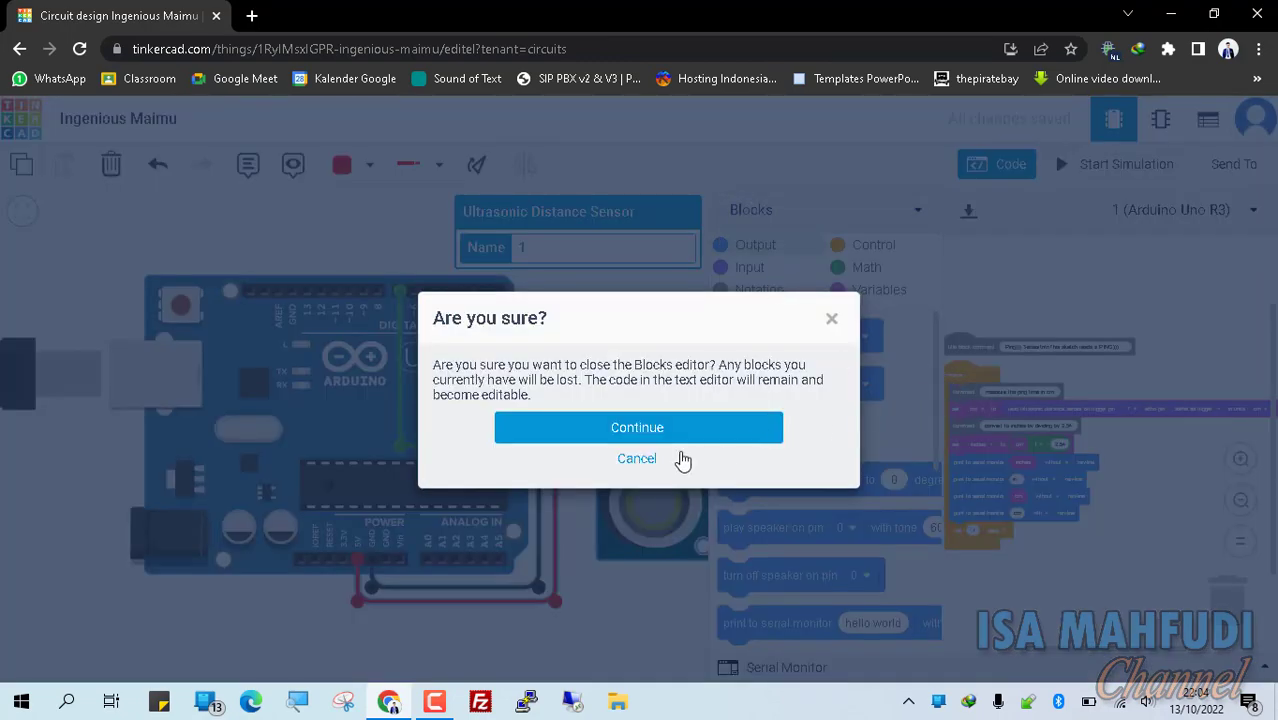
click(653, 428)
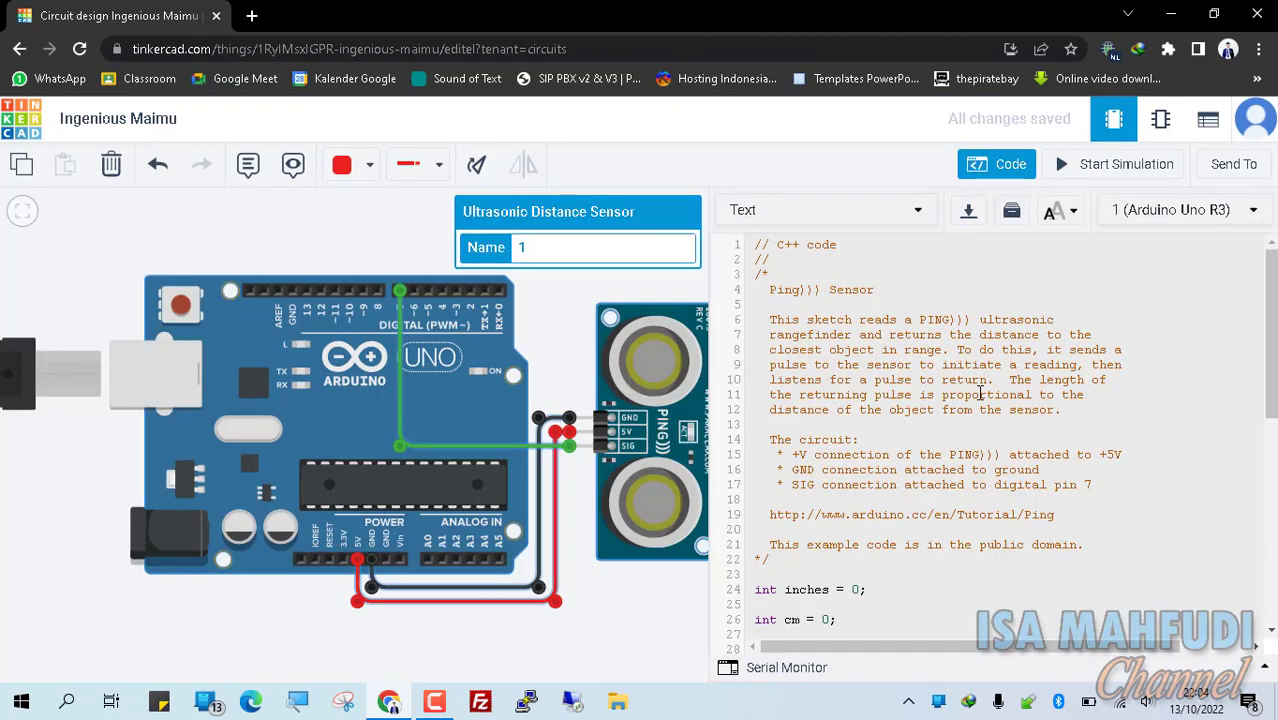
scroll(980, 393, down, 10)
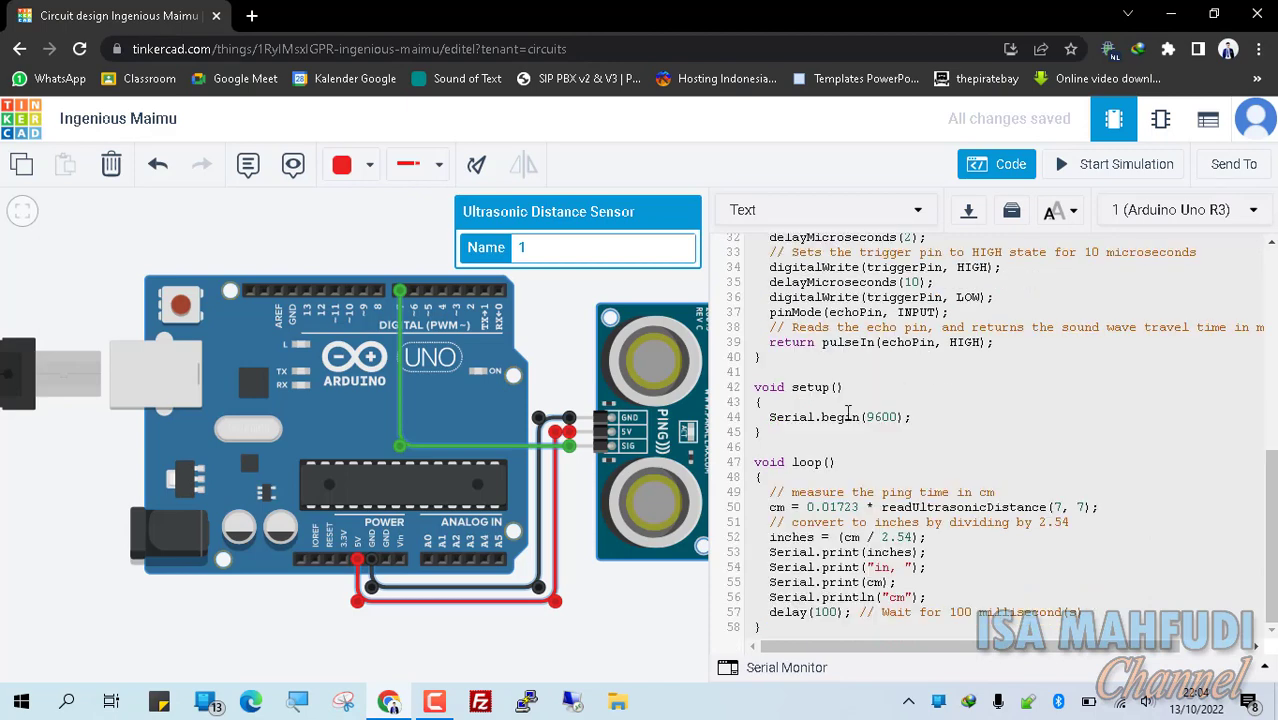
Step: Start simulating the ultrasonic range finder circuit and open the Serial Monitor beneath the code
scroll(851, 421, up, 10)
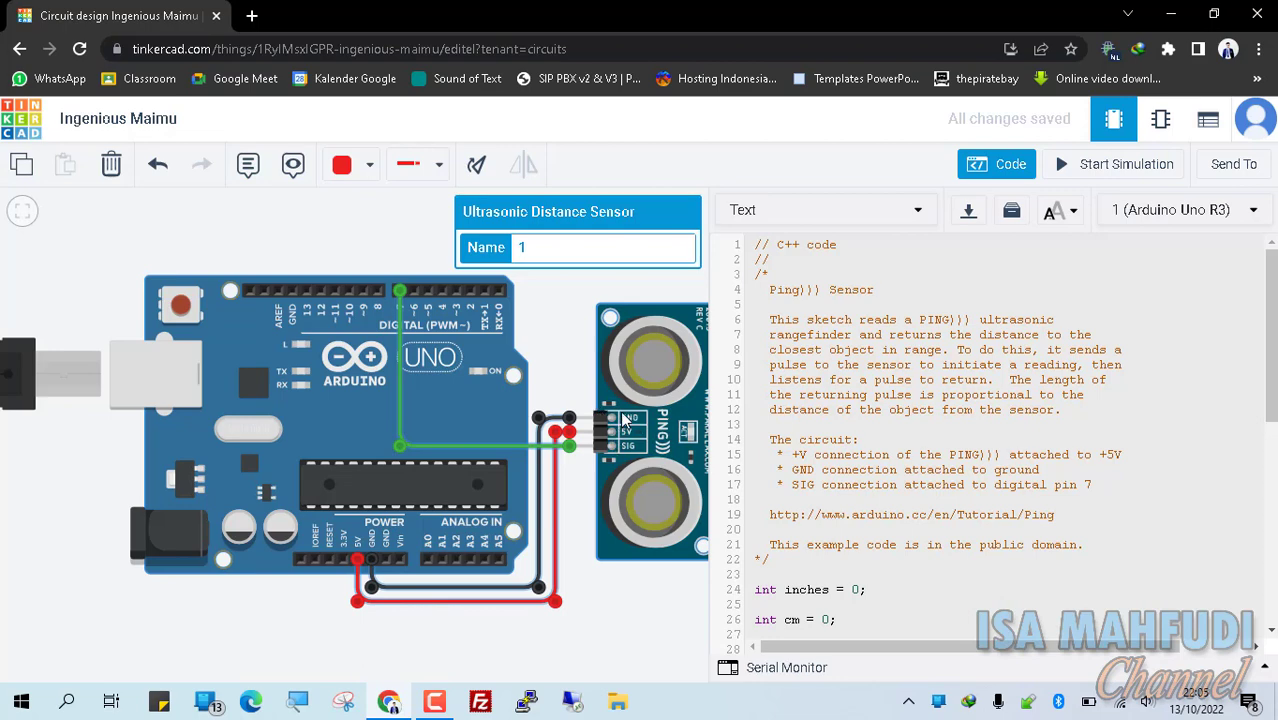
scroll(624, 419, down, 2)
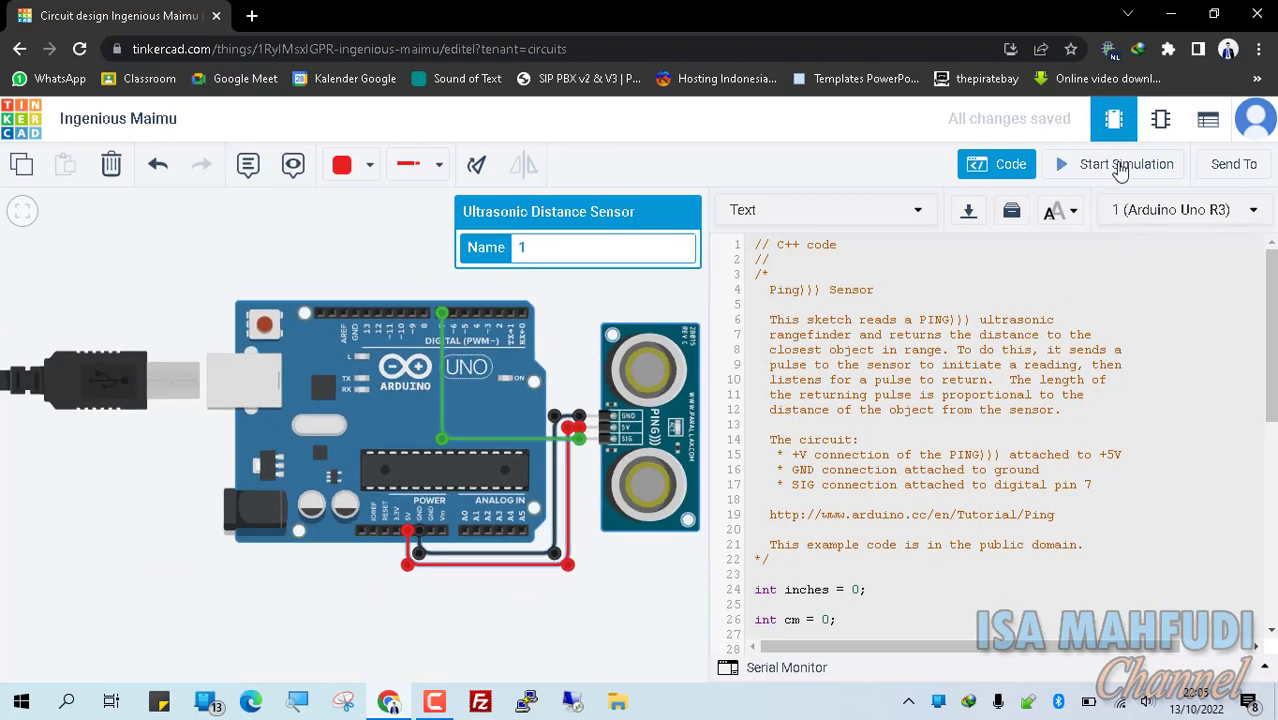
click(1121, 165)
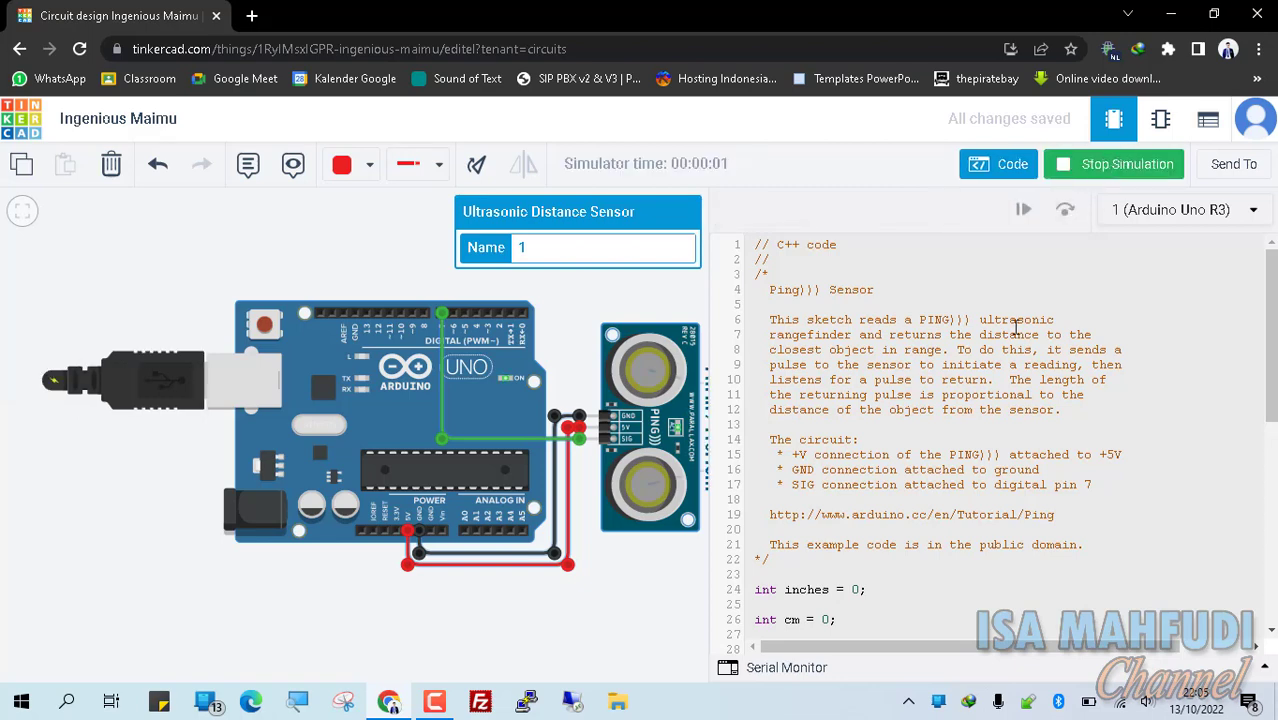
click(786, 671)
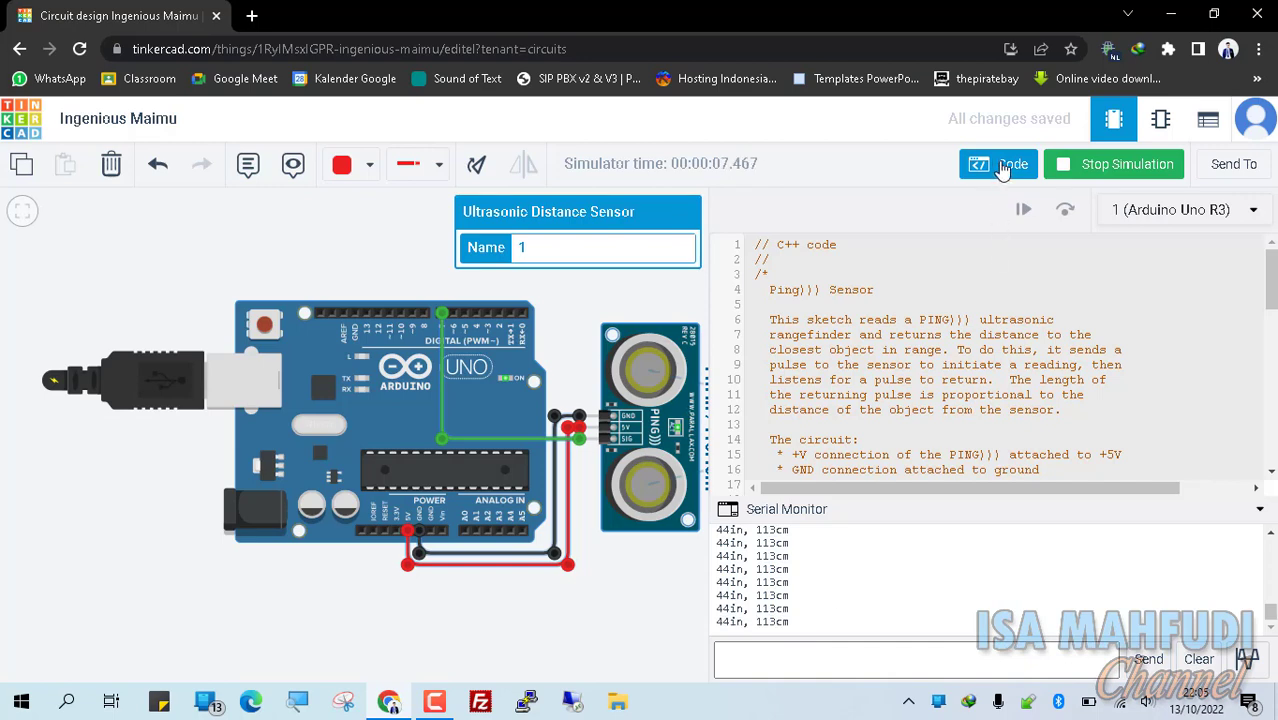
Step: Hide the code and the component library to view the sensor's whole detection zone, and show the code again
click(1006, 174)
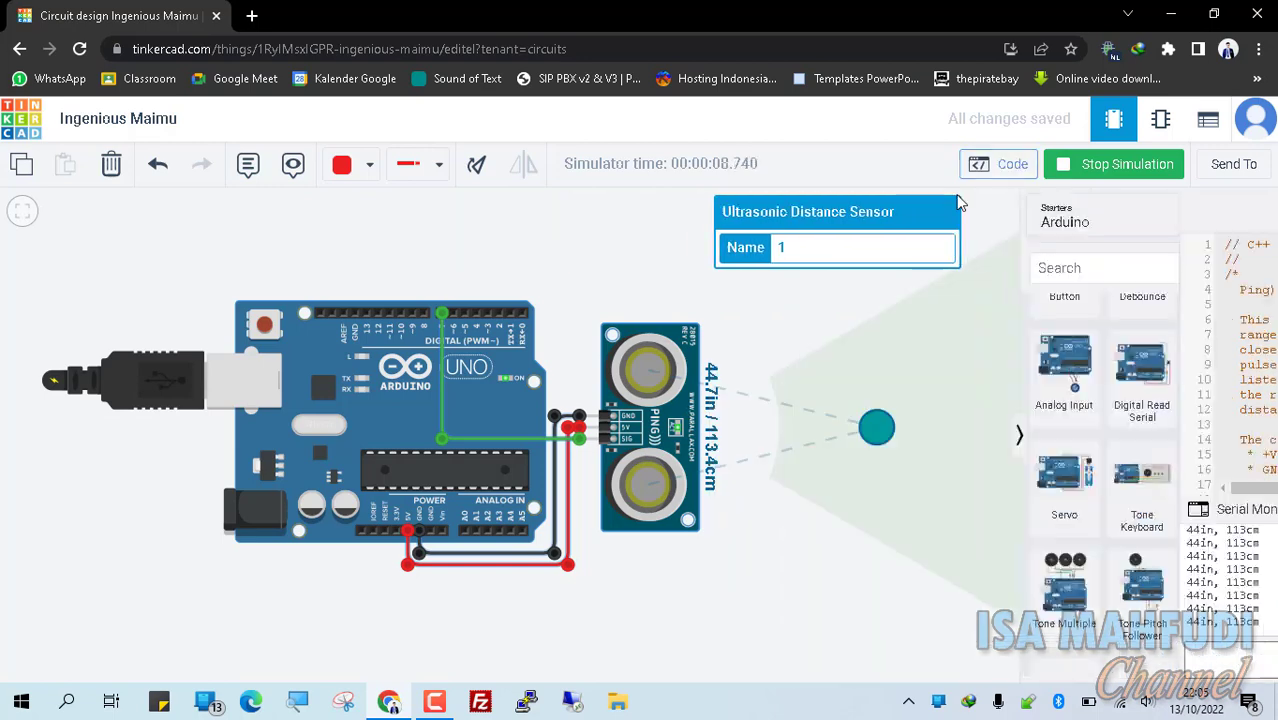
click(1020, 446)
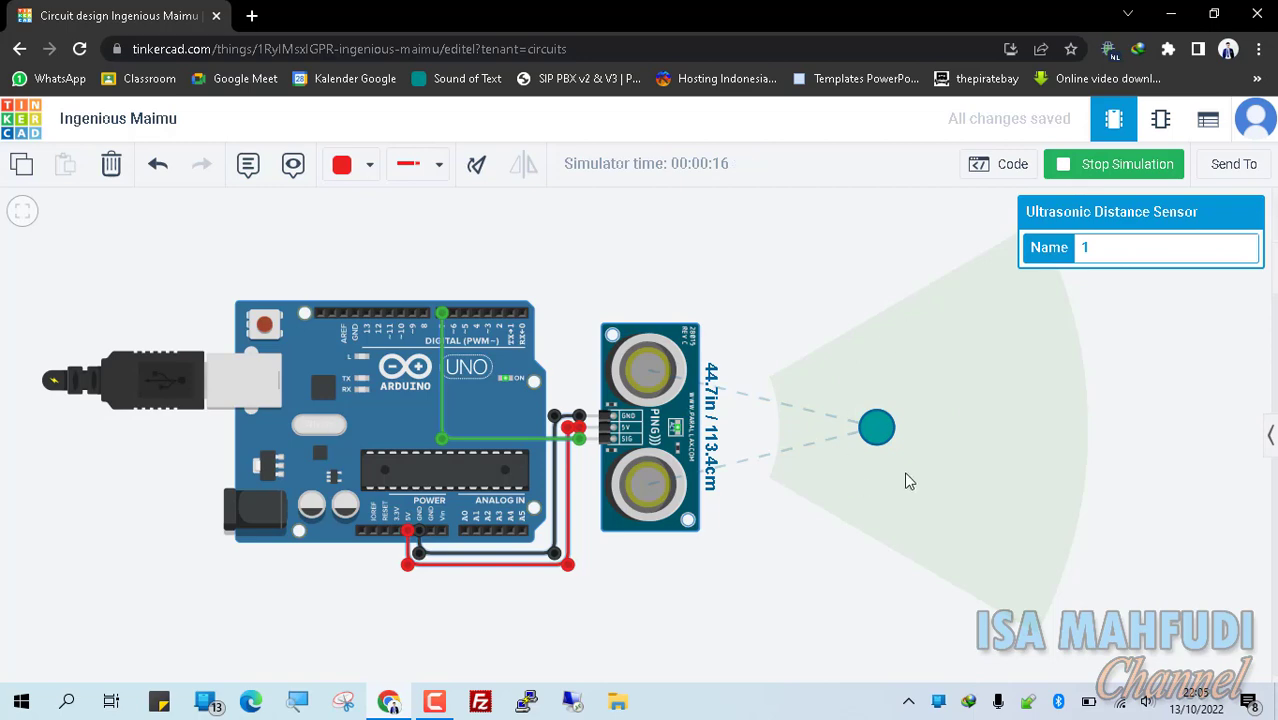
click(1003, 180)
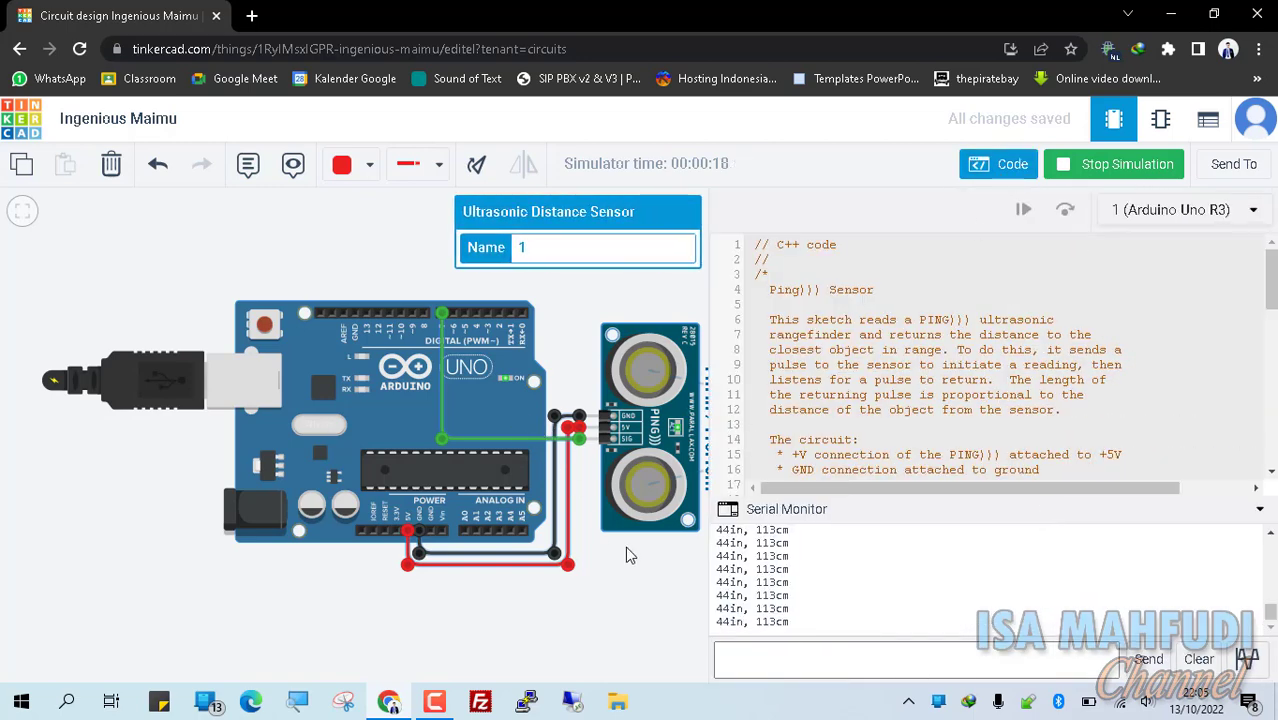
Step: Select the ultrasonic sensor and move its target closer, to about 33 cm
click(532, 577)
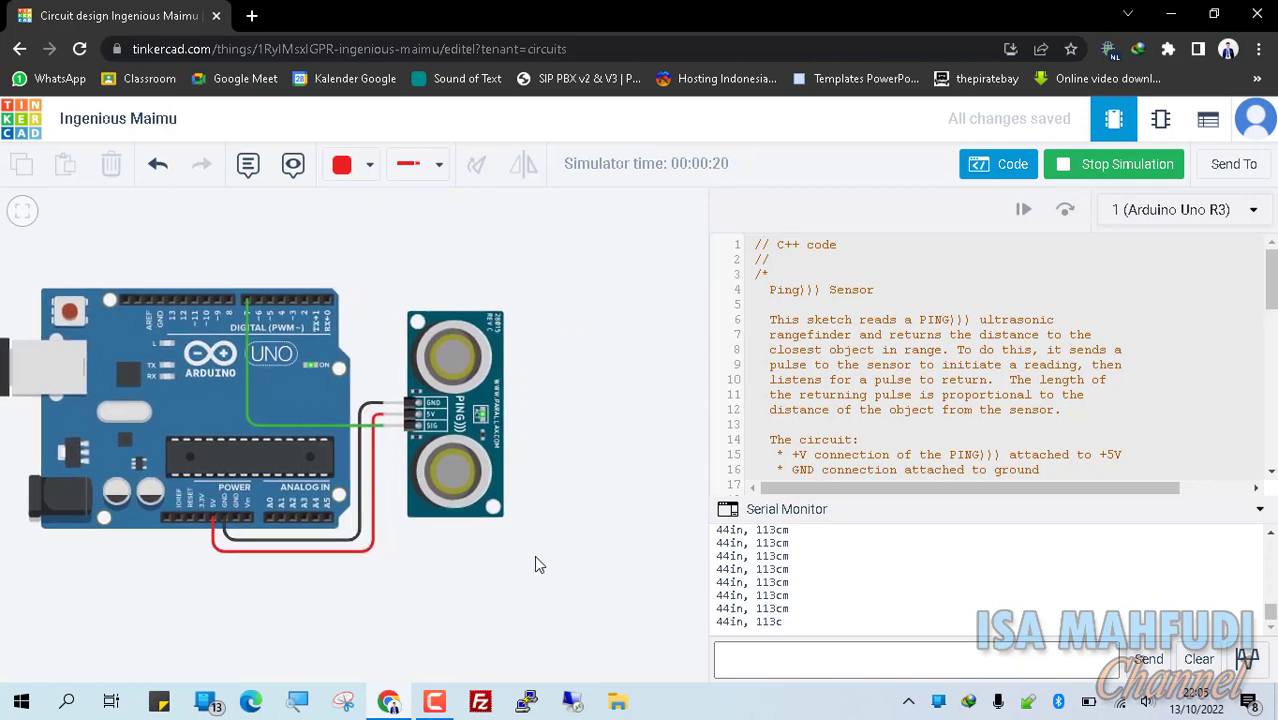
click(455, 408)
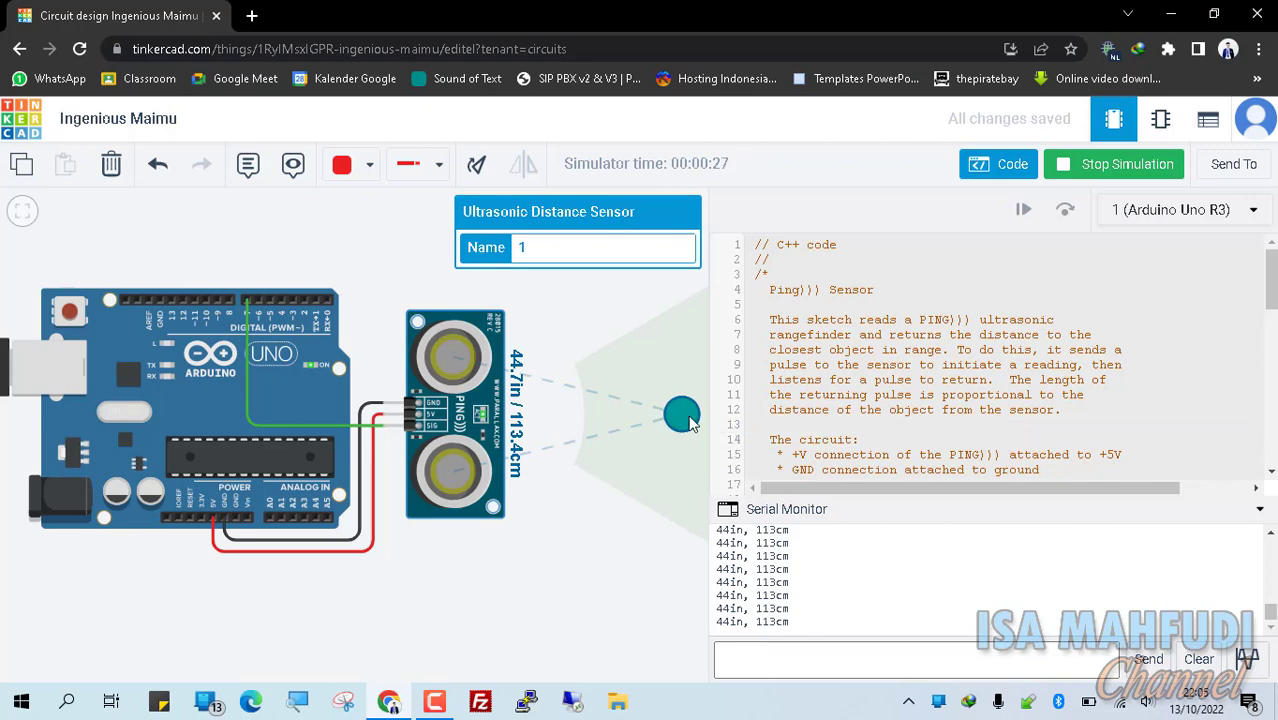
drag(680, 412, 597, 420)
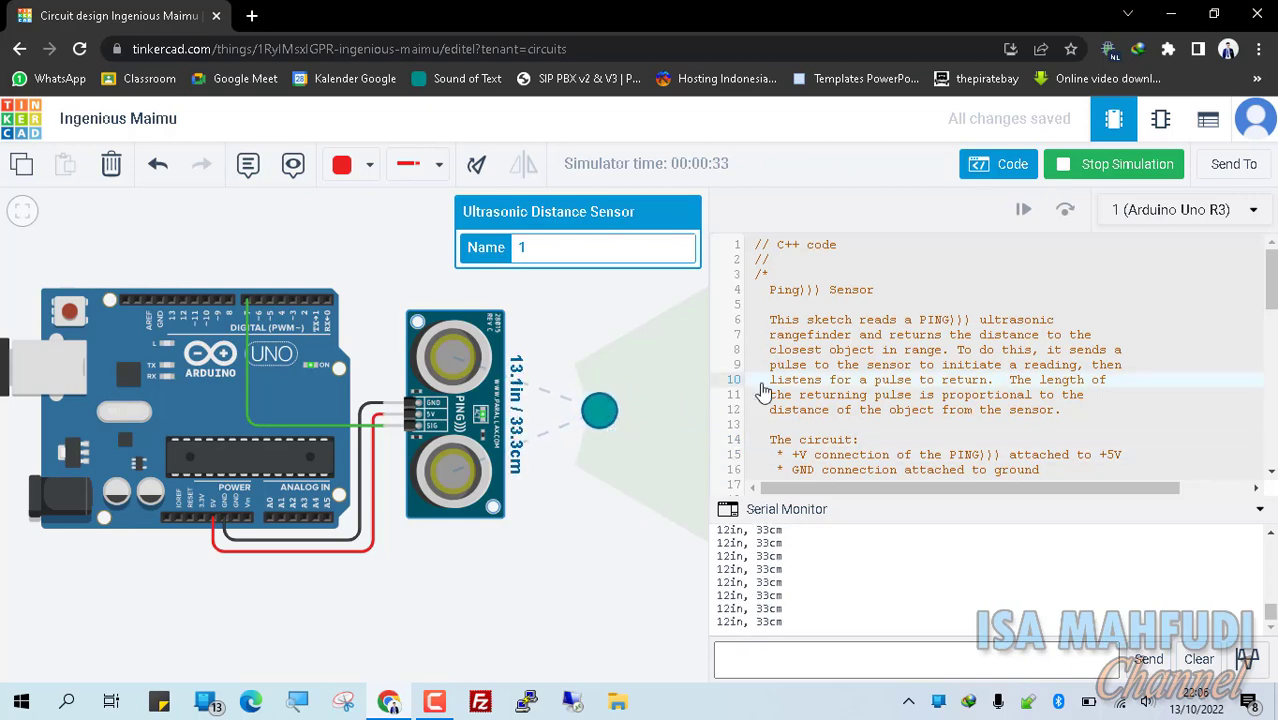
Step: View the full detection zone without the code, restore the code and Serial Monitor, and move the target away to about 89 cm
click(1008, 177)
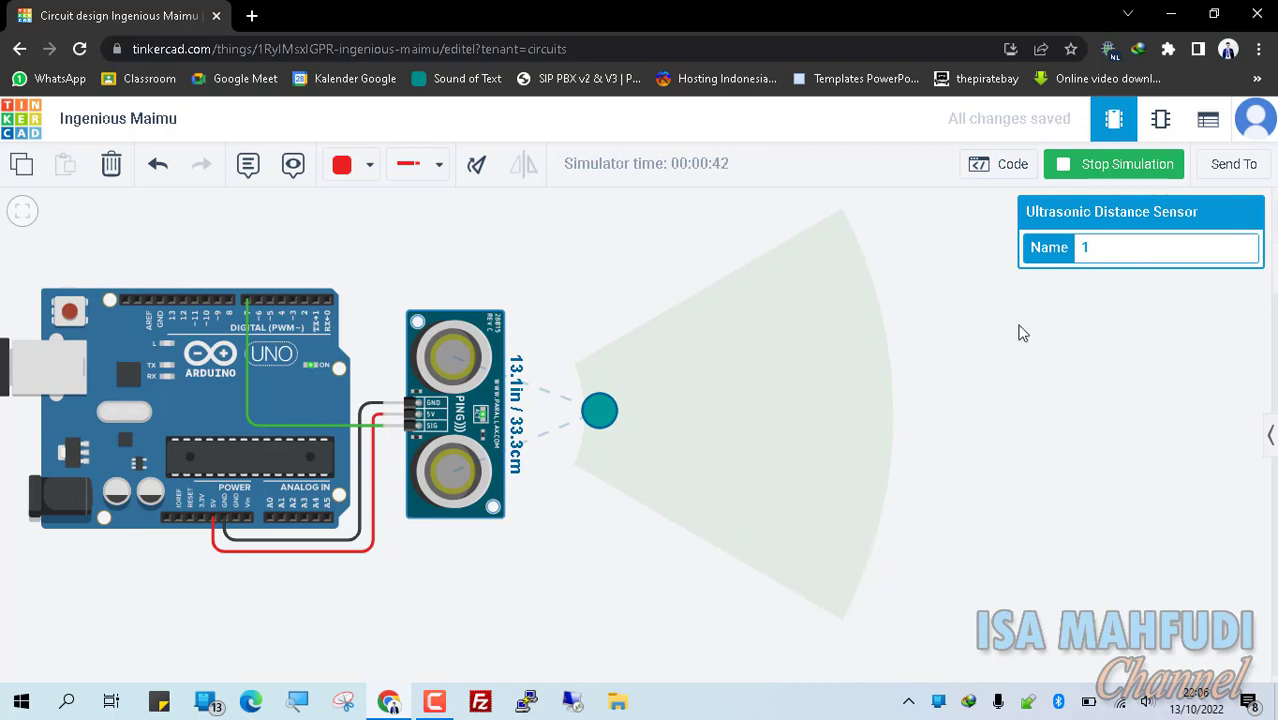
click(1007, 186)
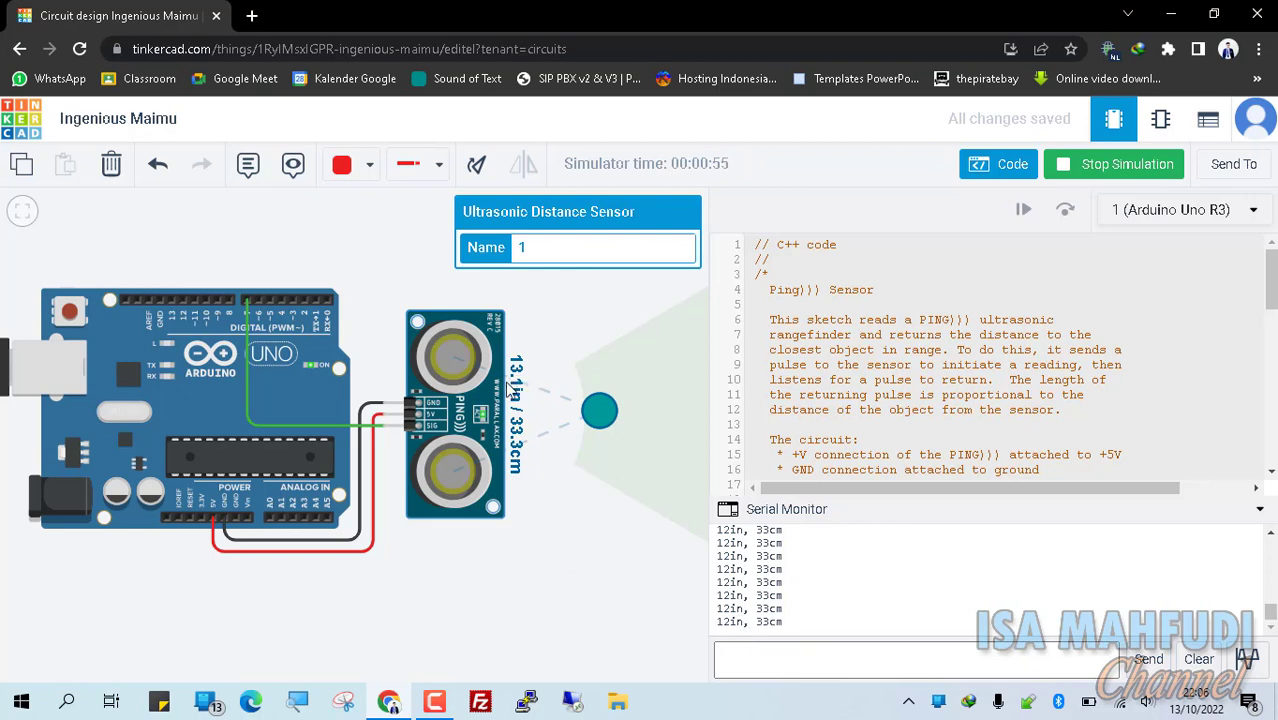
drag(602, 413, 660, 420)
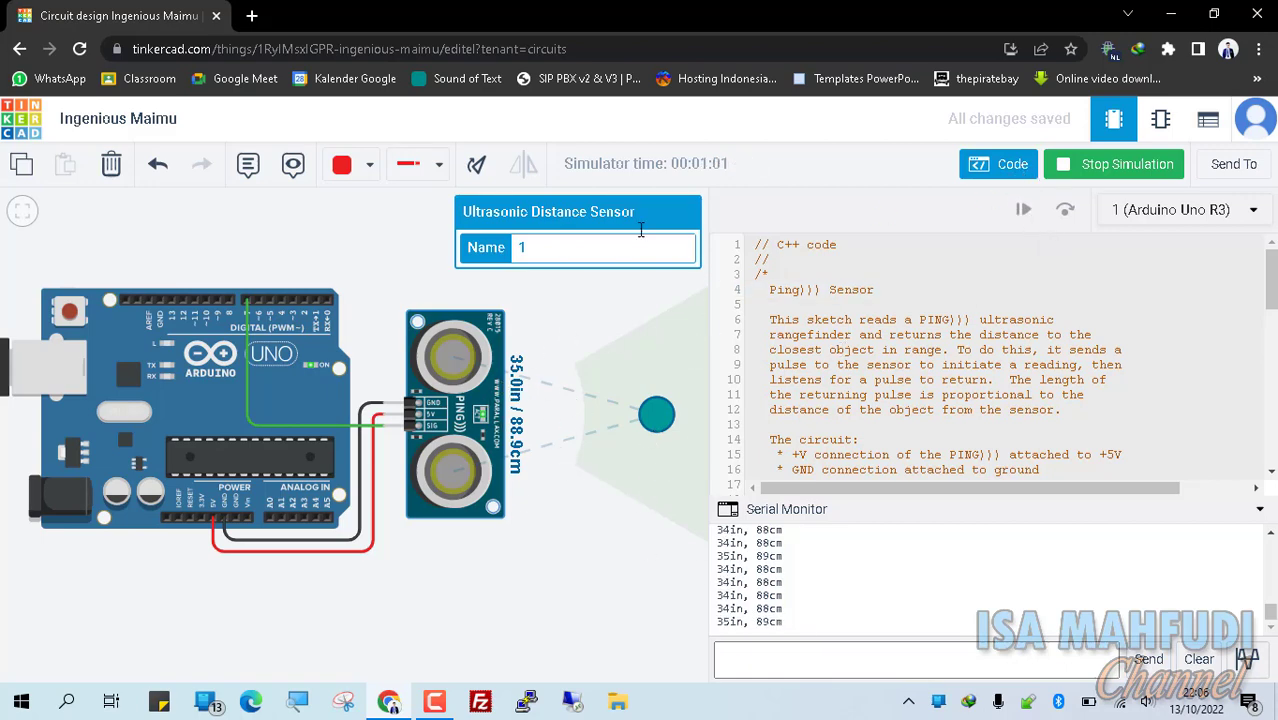
Step: Test the near limit with the target at about 34 cm and just short of the detection zone, check the Serial Monitor, and return it to about 14 cm
click(984, 170)
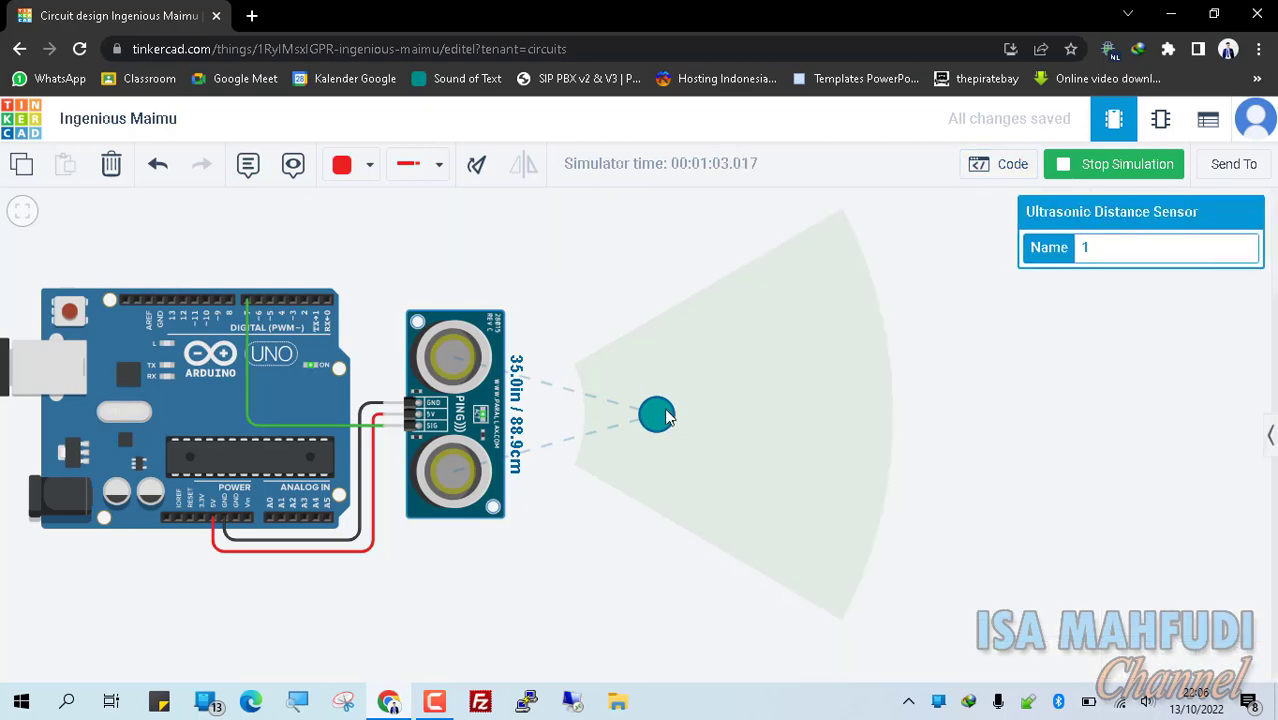
drag(662, 420, 602, 418)
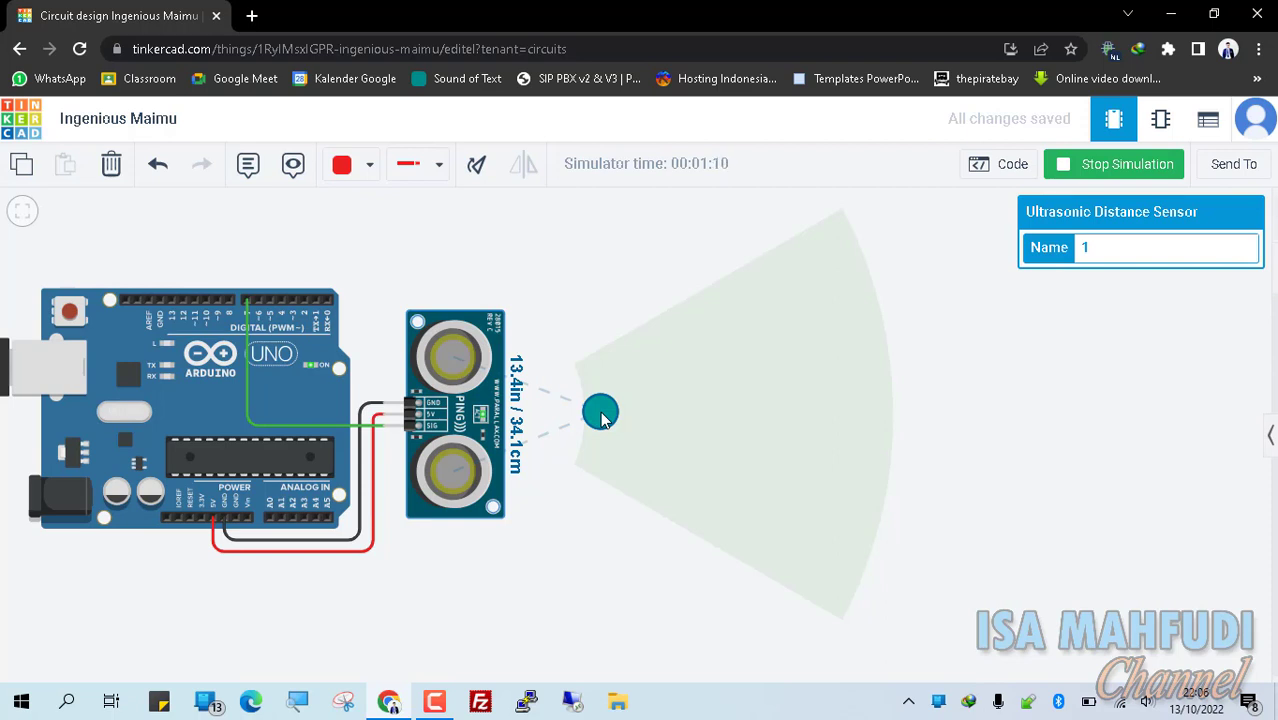
drag(603, 420, 562, 418)
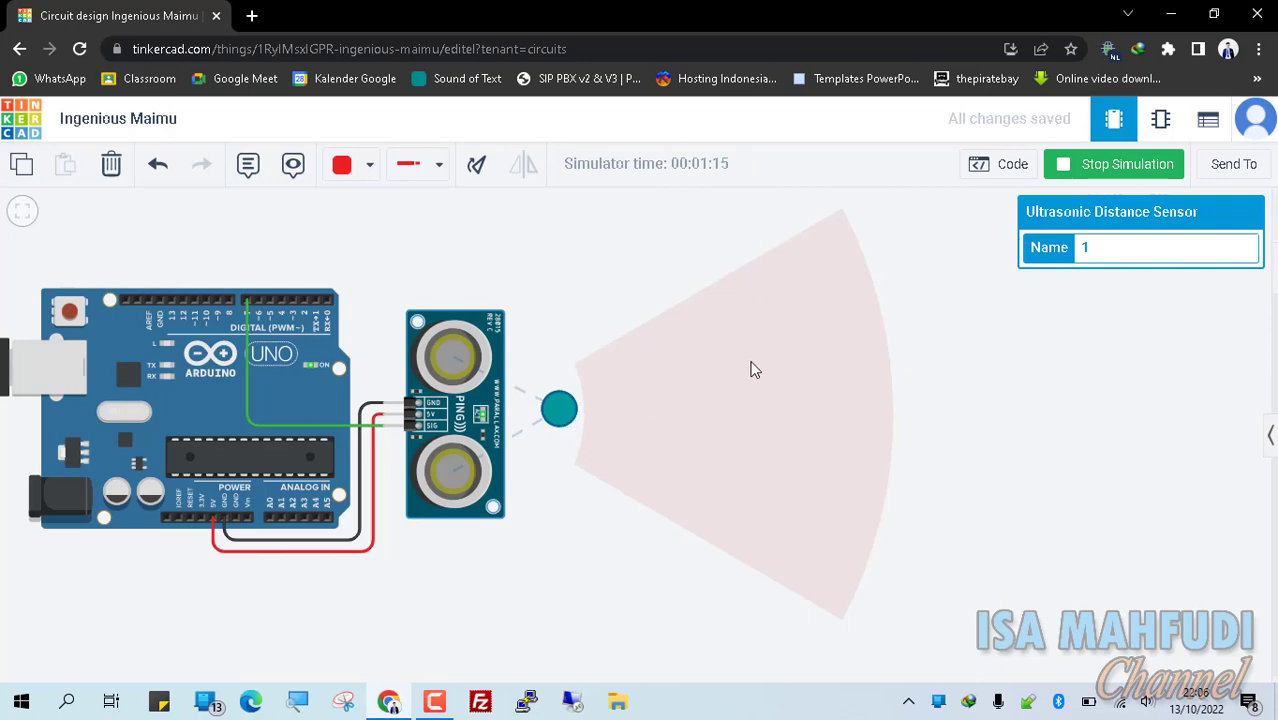
click(1012, 170)
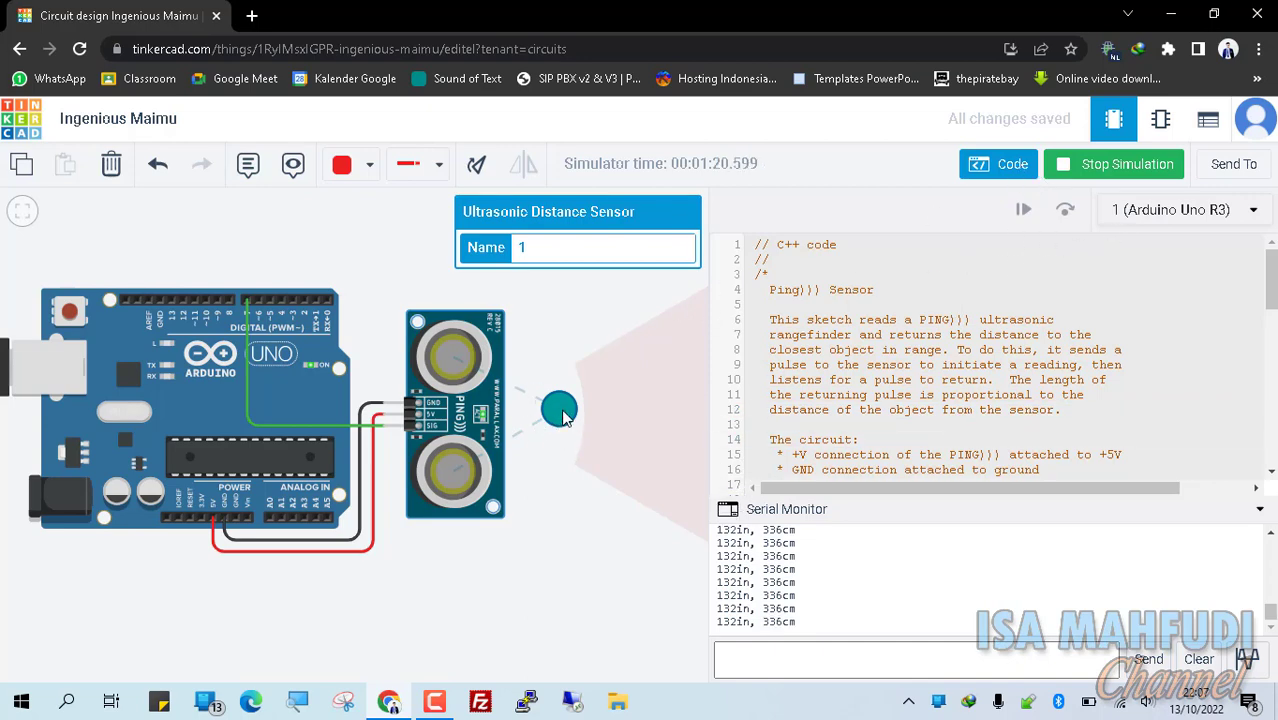
mouse_move(563, 417)
mouse_down()
mouse_move(596, 421)
mouse_move(567, 421)
mouse_move(583, 423)
mouse_up()
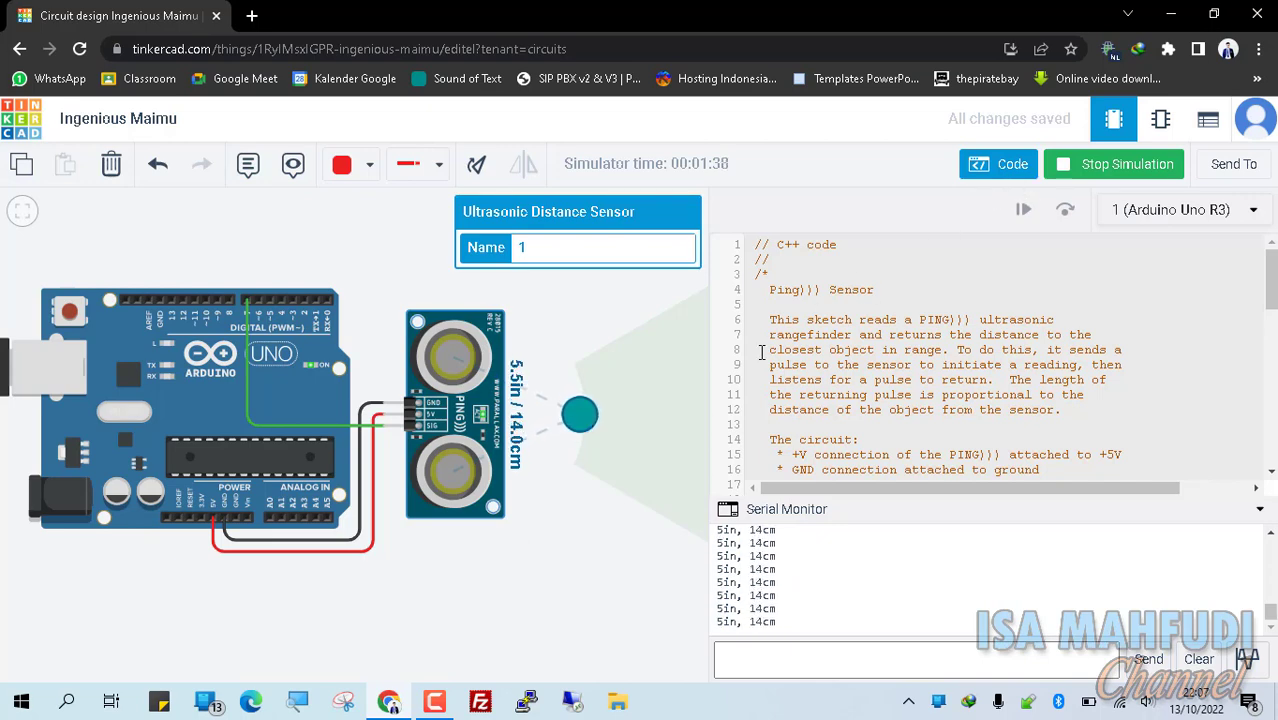
Step: Reselect the ultrasonic sensor and move its target to the far edge of the detection zone, about 315 cm away
drag(586, 513, 365, 519)
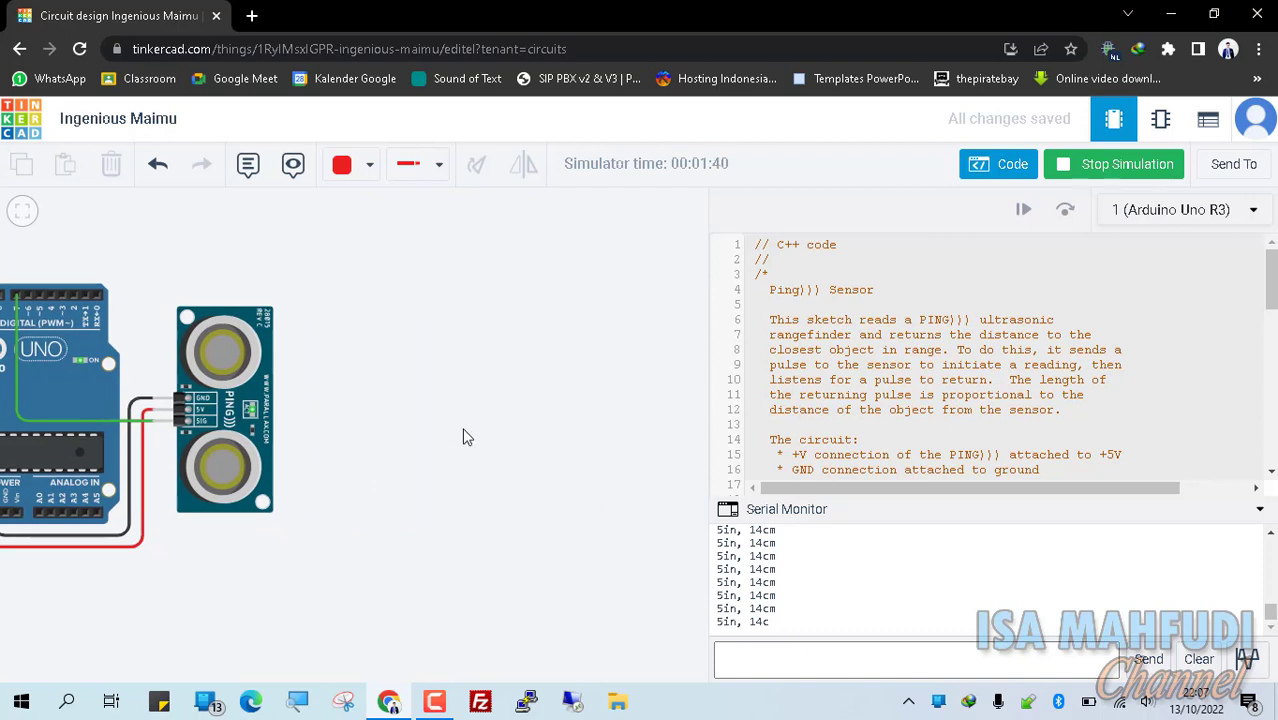
scroll(506, 422, down, 1)
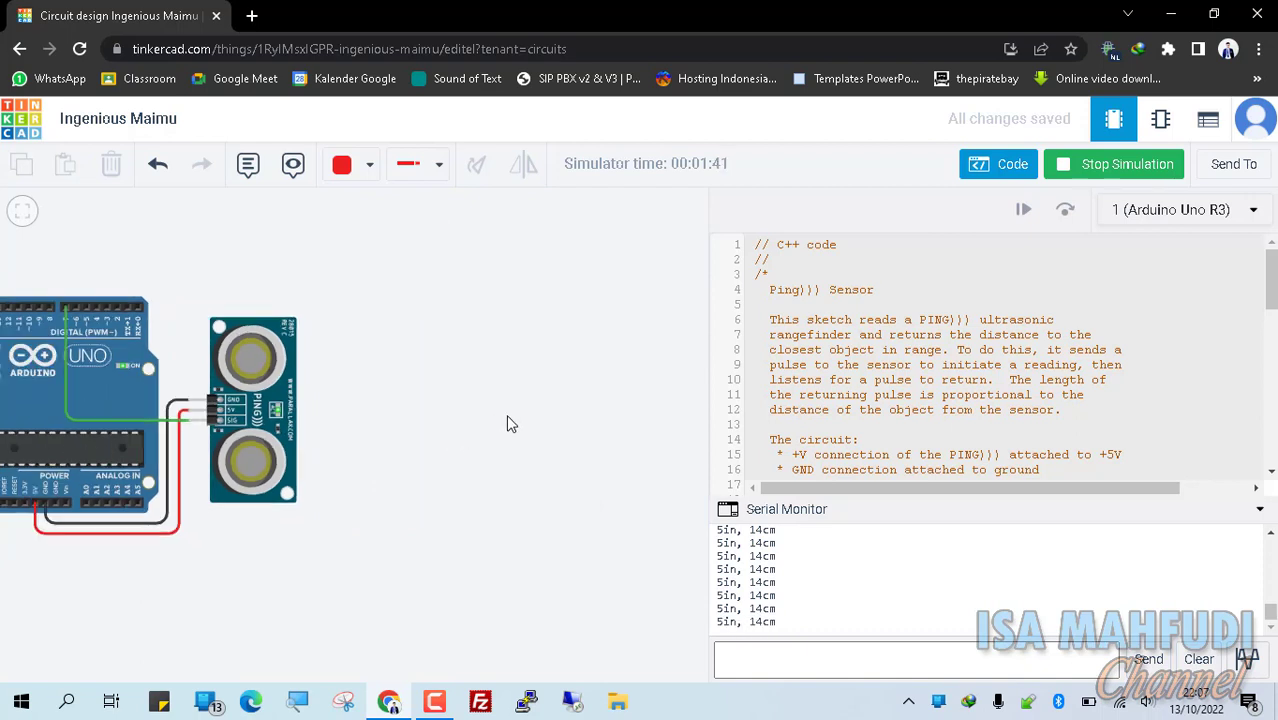
click(287, 414)
drag(367, 416, 645, 413)
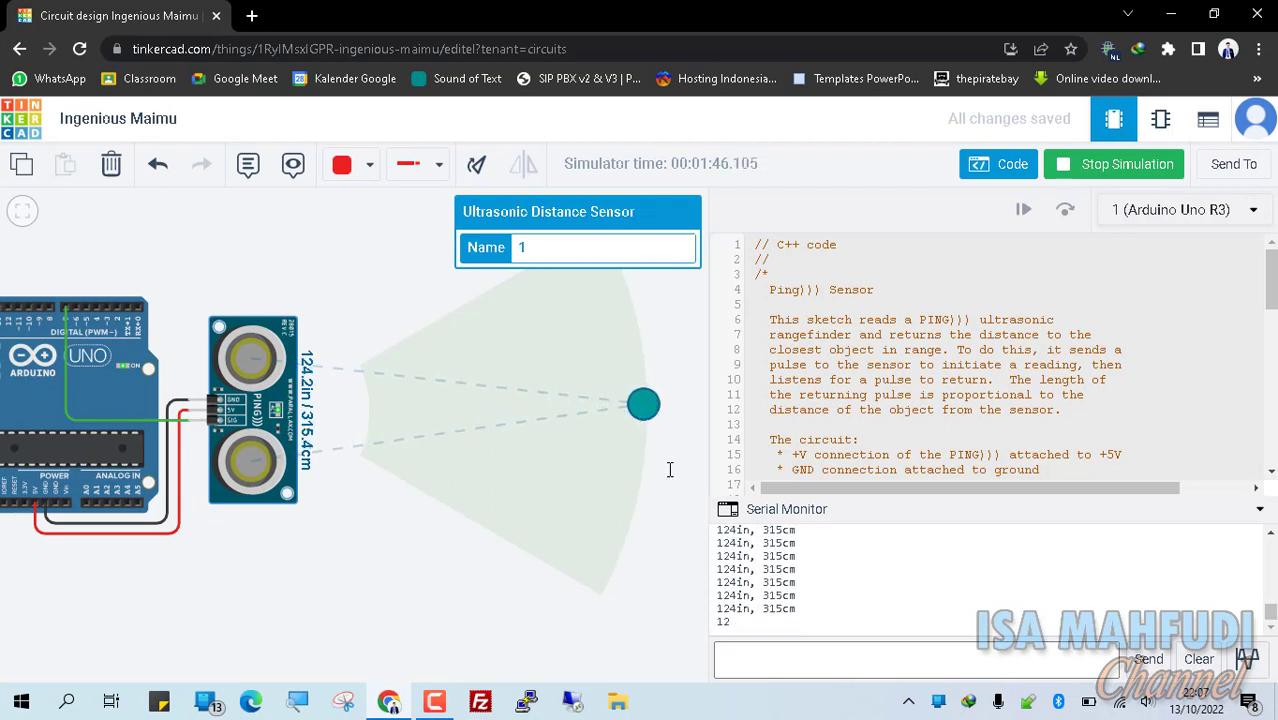
Step: Test the far limit by moving the target beyond the detection zone, and return it to about 324 cm and 328 cm
drag(648, 411, 709, 413)
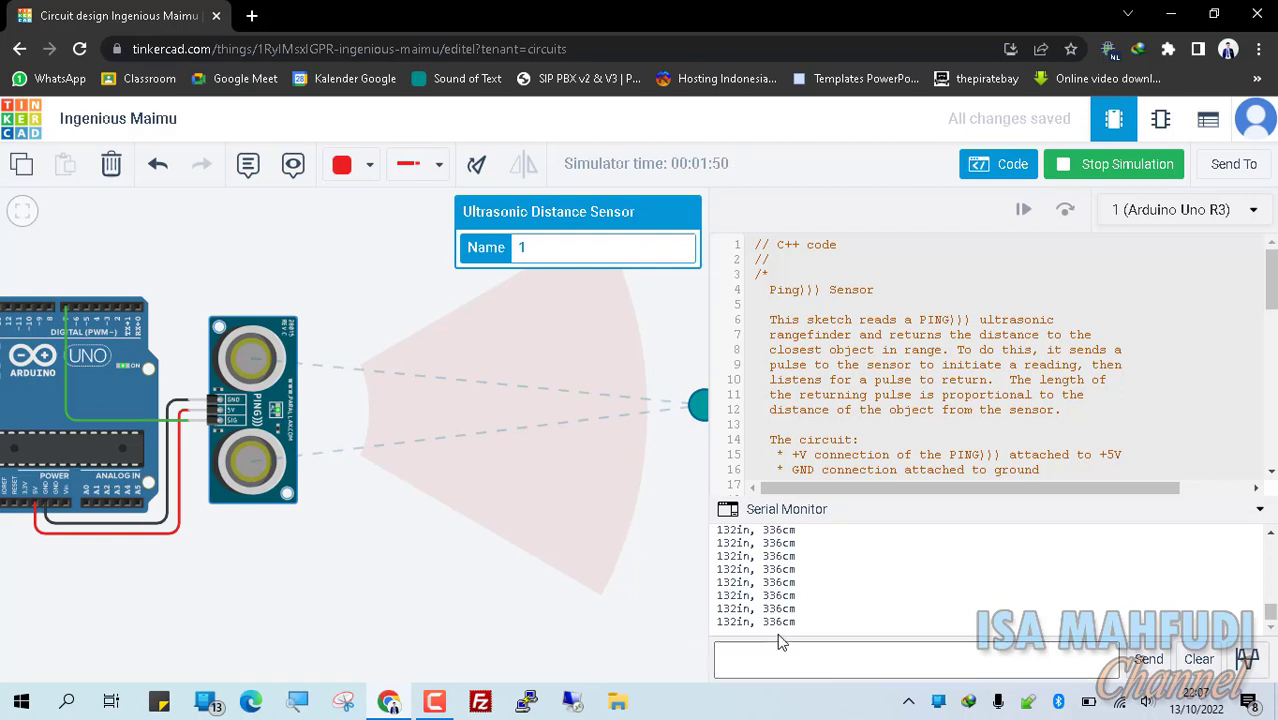
click(720, 420)
drag(704, 410, 655, 418)
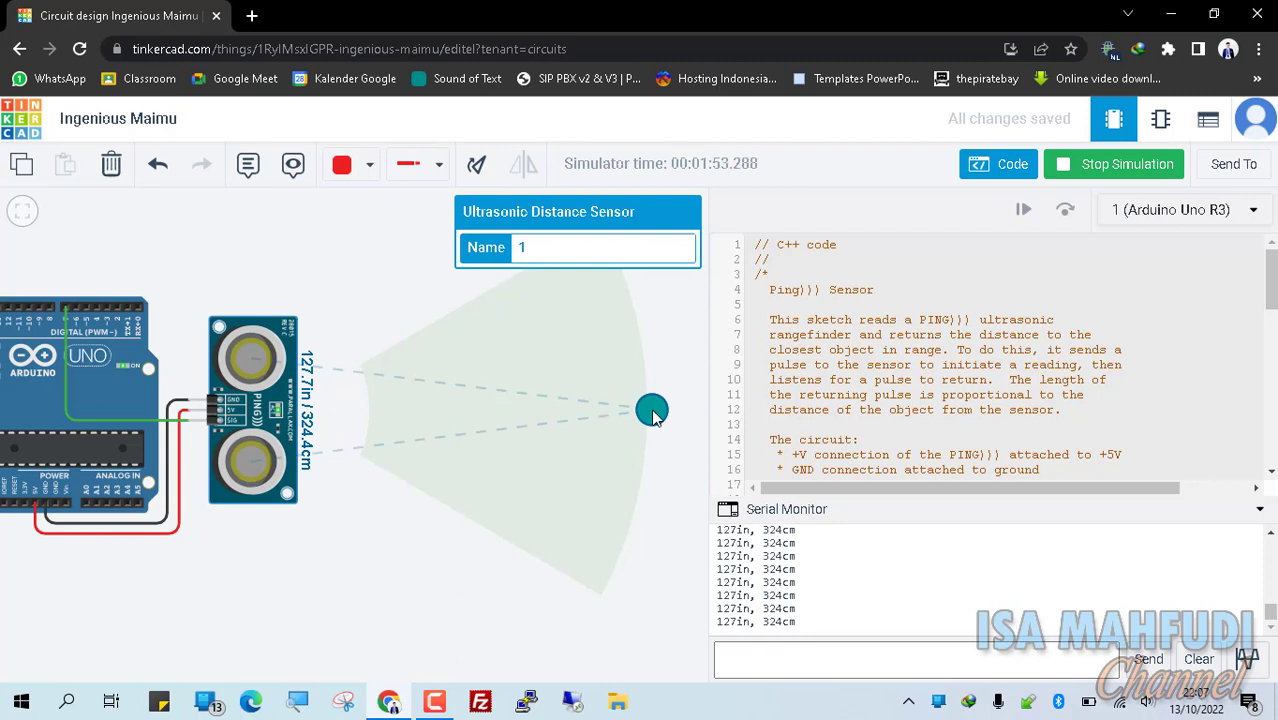
mouse_move(652, 413)
mouse_down()
mouse_move(697, 408)
mouse_move(659, 416)
mouse_up()
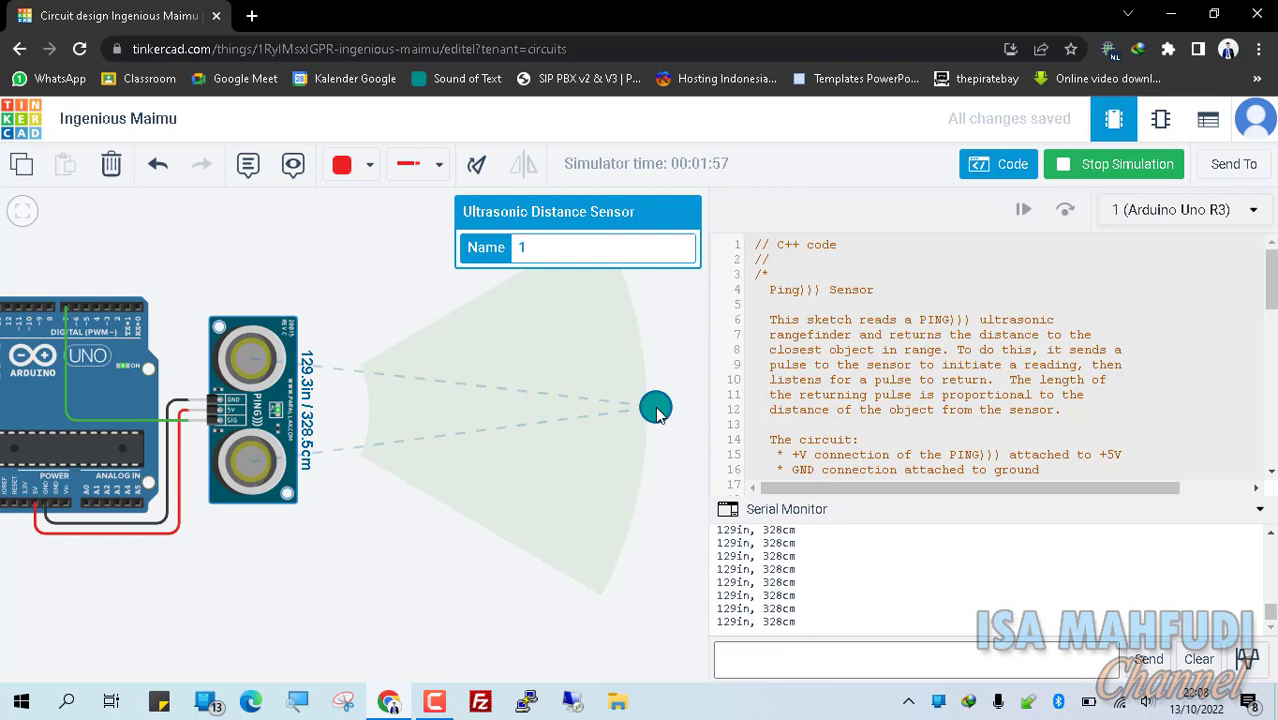
Step: Move the target to other positions inside the detection zone, at about 293 cm, 241 cm and 237 cm from the sensor
drag(657, 414, 613, 320)
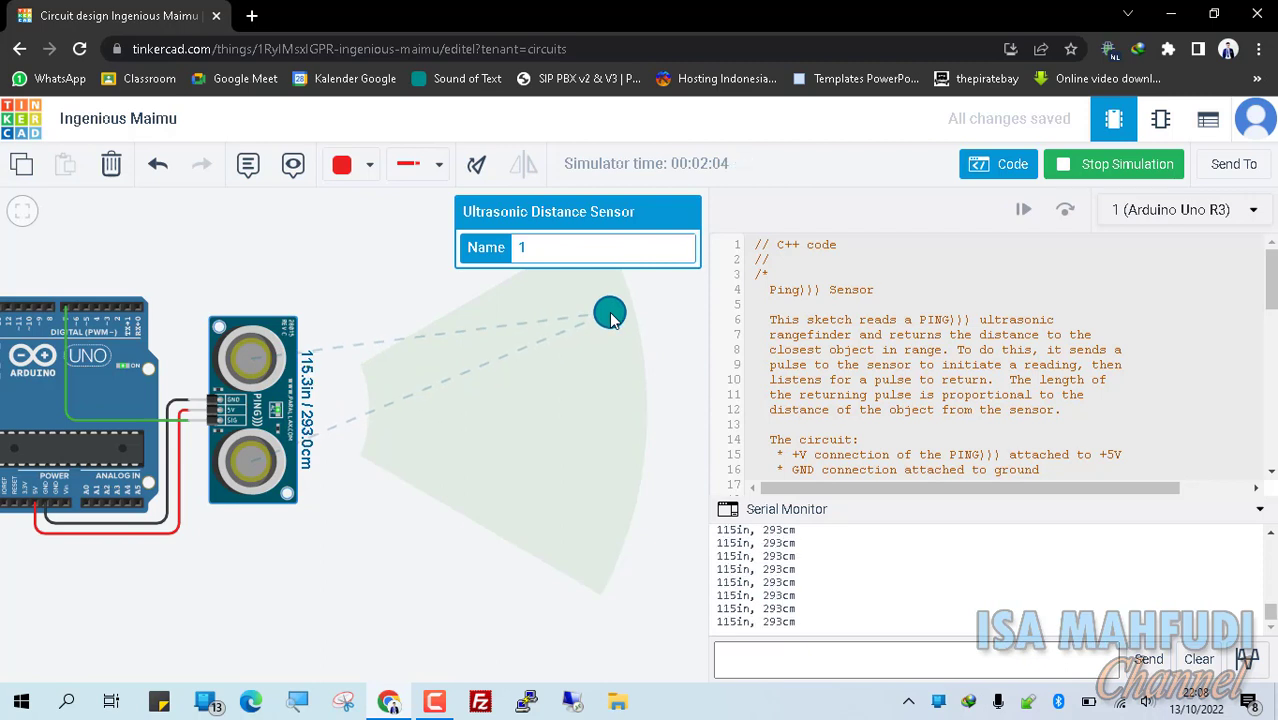
drag(612, 318, 575, 431)
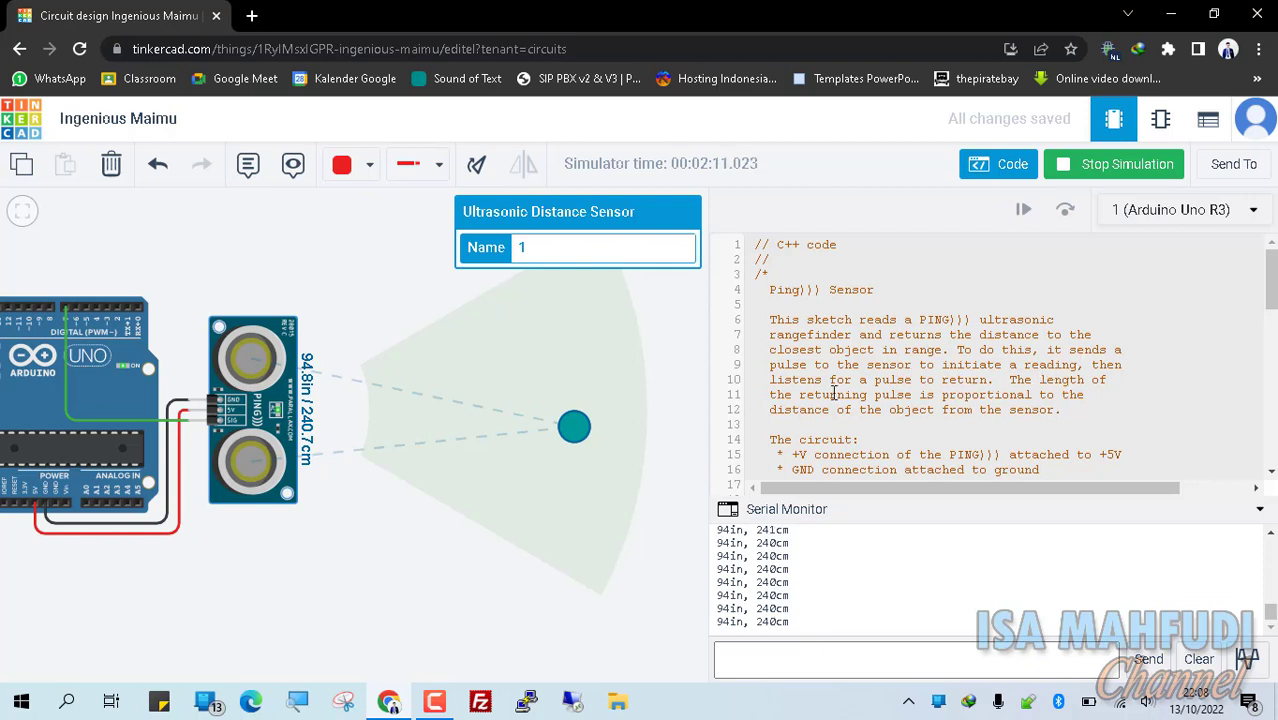
drag(573, 426, 572, 394)
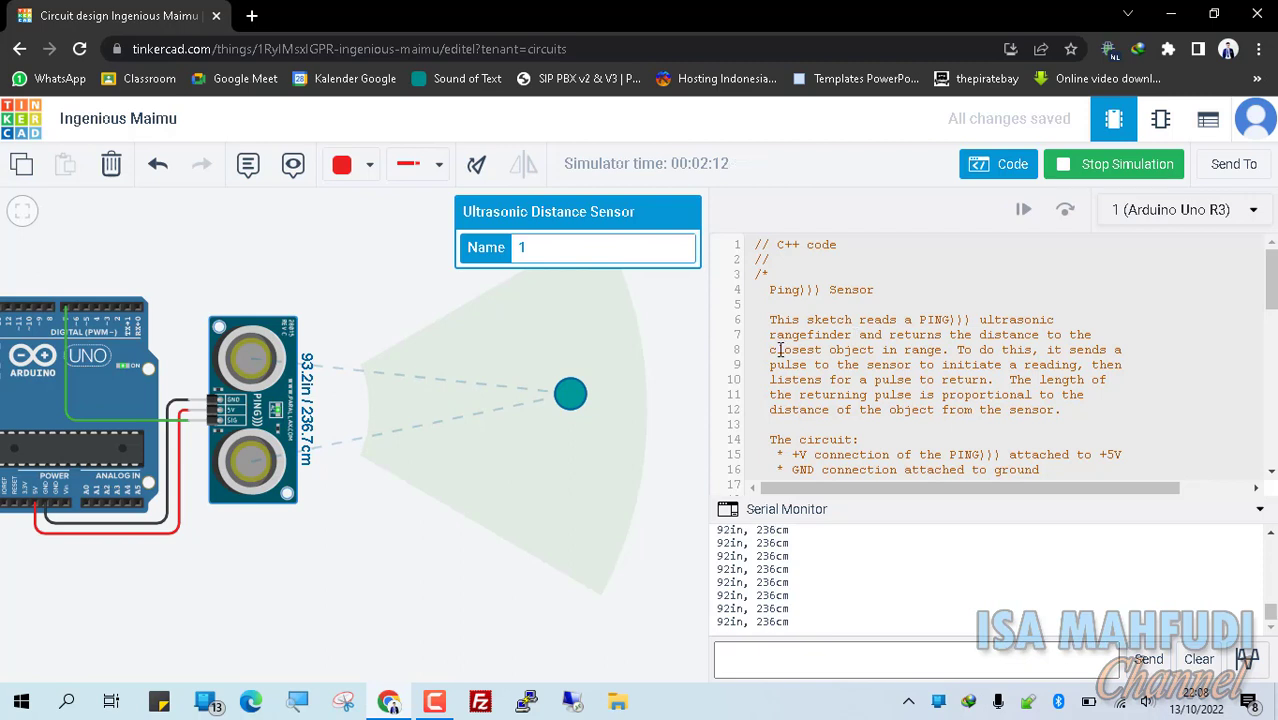